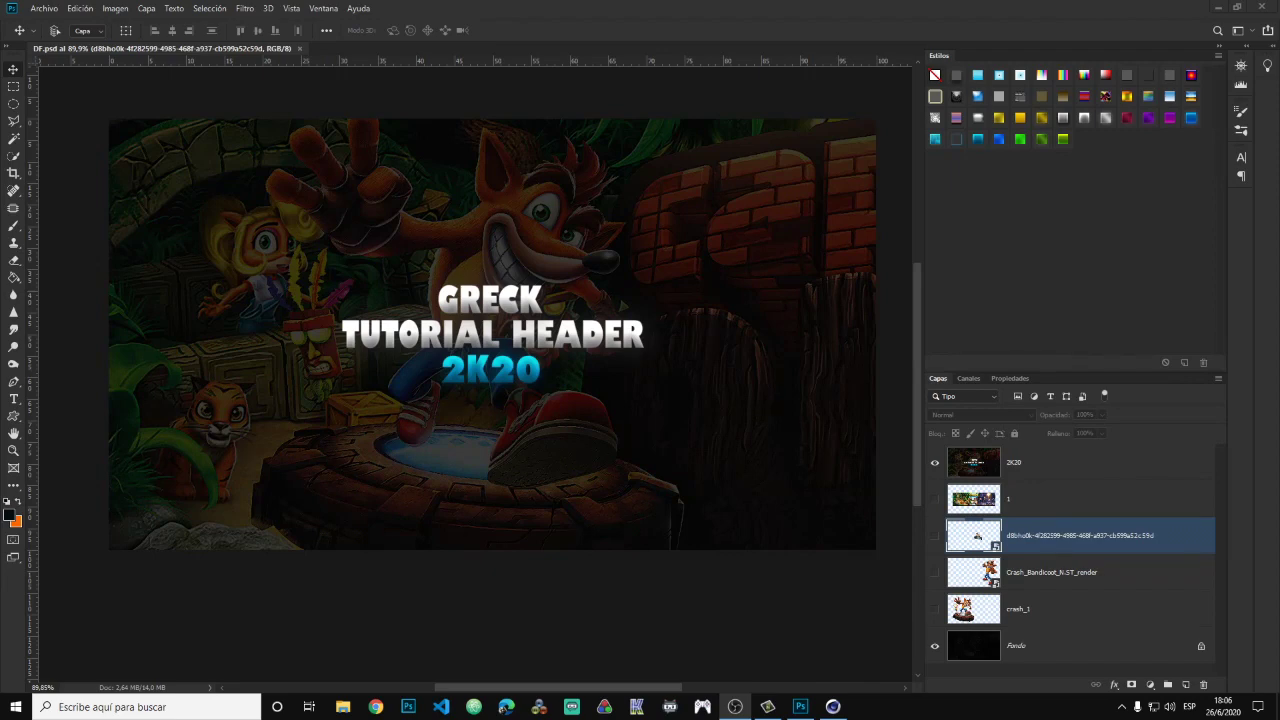
# Preview the 2K20 header, banner and render layers by toggling their visibility.
pyautogui.click(643, 367)
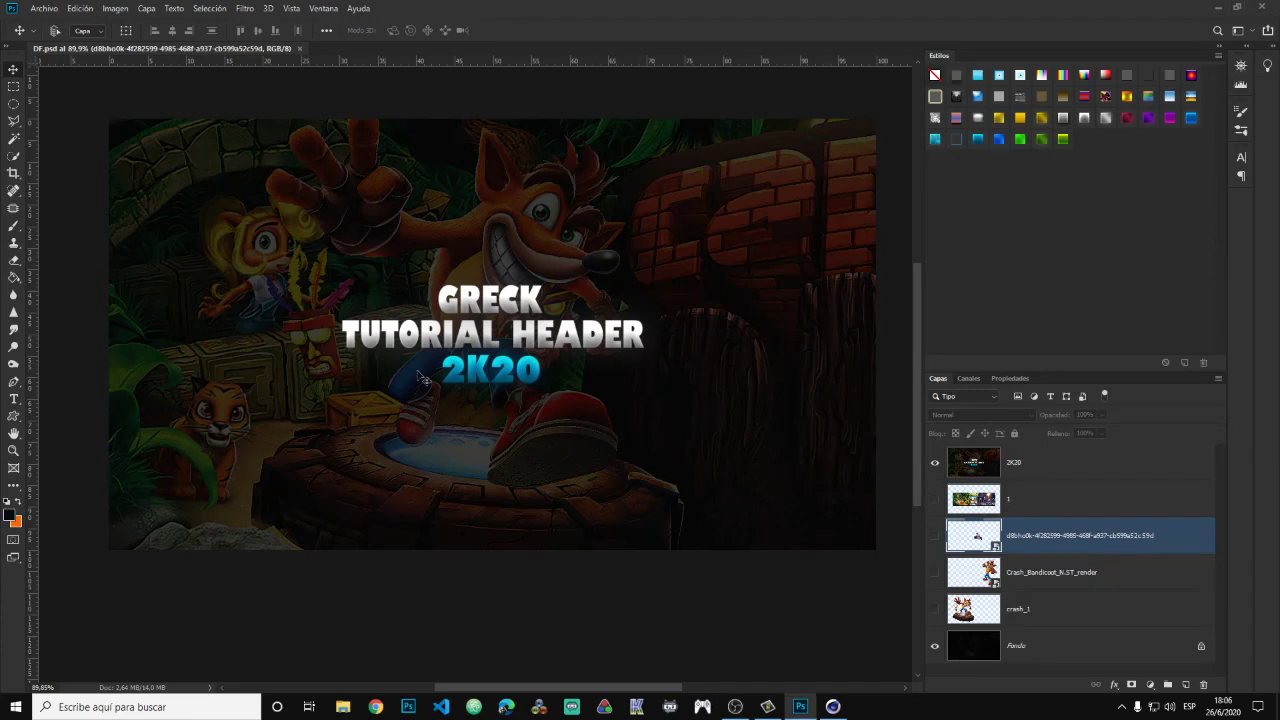
pyautogui.click(935, 463)
pyautogui.click(935, 500)
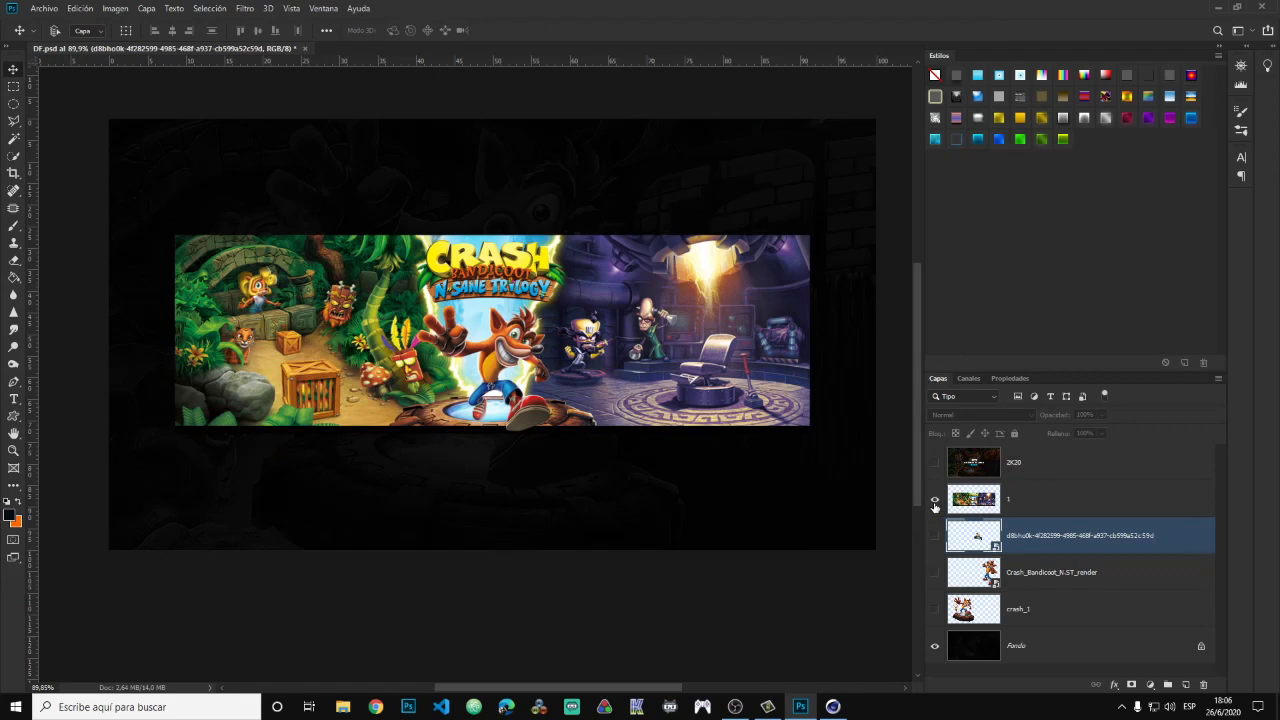
pyautogui.click(935, 500)
pyautogui.click(935, 536)
pyautogui.click(935, 572)
pyautogui.click(935, 609)
pyautogui.keyDown('alt'); pyautogui.click(935, 463); pyautogui.keyUp('alt')
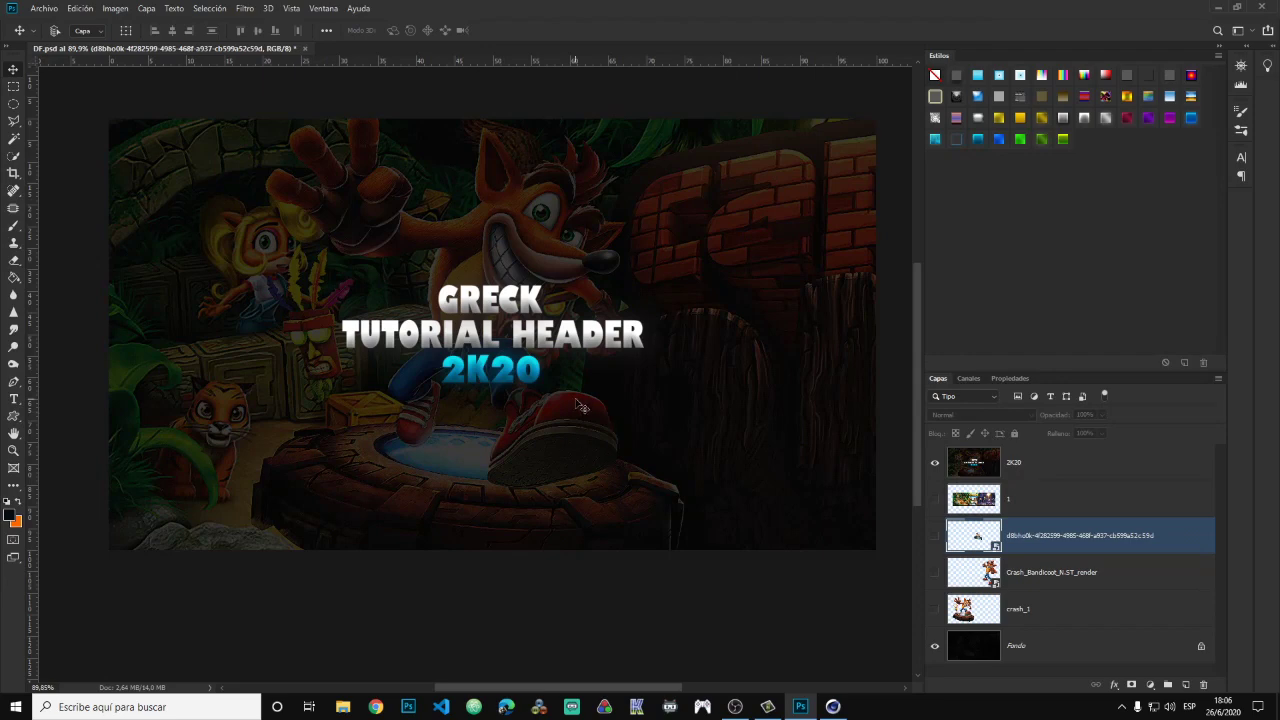
# Create a 3000 × 1000 px, 300-resolution document and unlock its background as Capa 0.
pyautogui.click(50, 9)
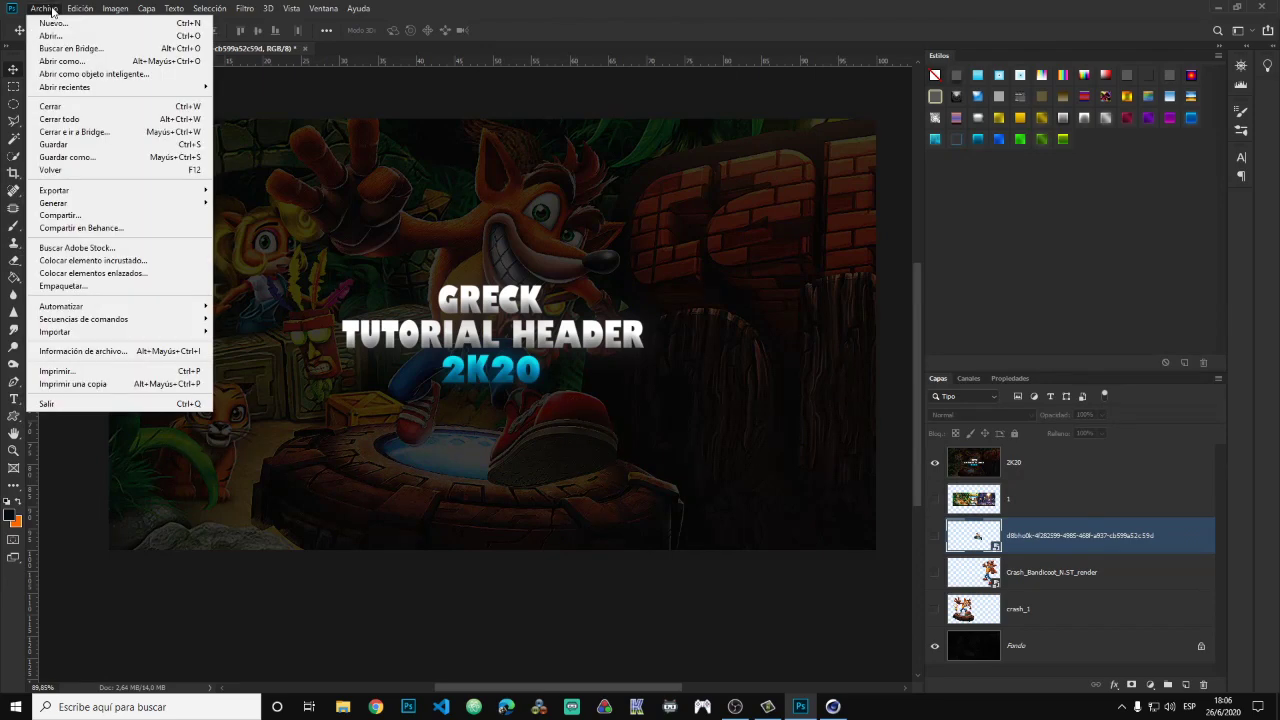
pyautogui.click(52, 23)
pyautogui.moveTo(1066, 137); pyautogui.dragTo(563, 190)
pyautogui.click(387, 274)
pyautogui.write('30')
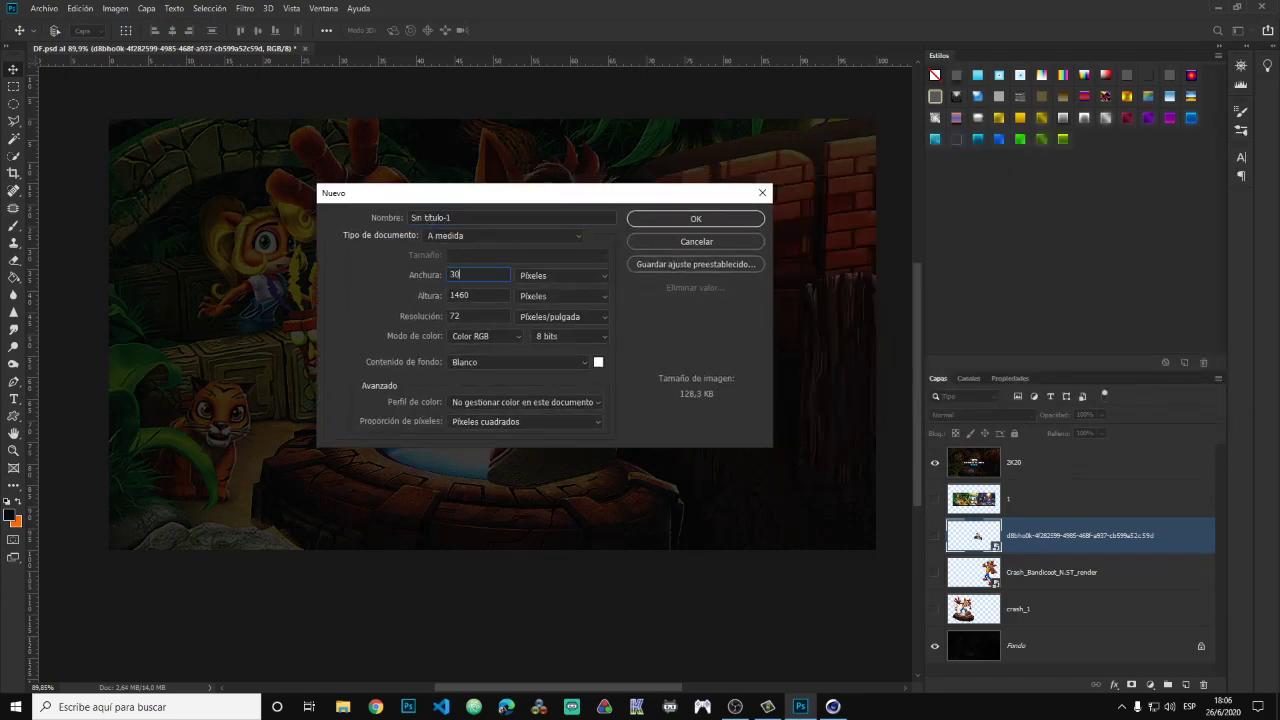
pyautogui.write('00')
pyautogui.press('Tab')
pyautogui.write('1000')
pyautogui.press('Tab')
pyautogui.write('300')
pyautogui.click(672, 218)
pyautogui.click(1201, 457)
pyautogui.keyDown('alt'); pyautogui.scroll(1, 437, 383); pyautogui.keyUp('alt')
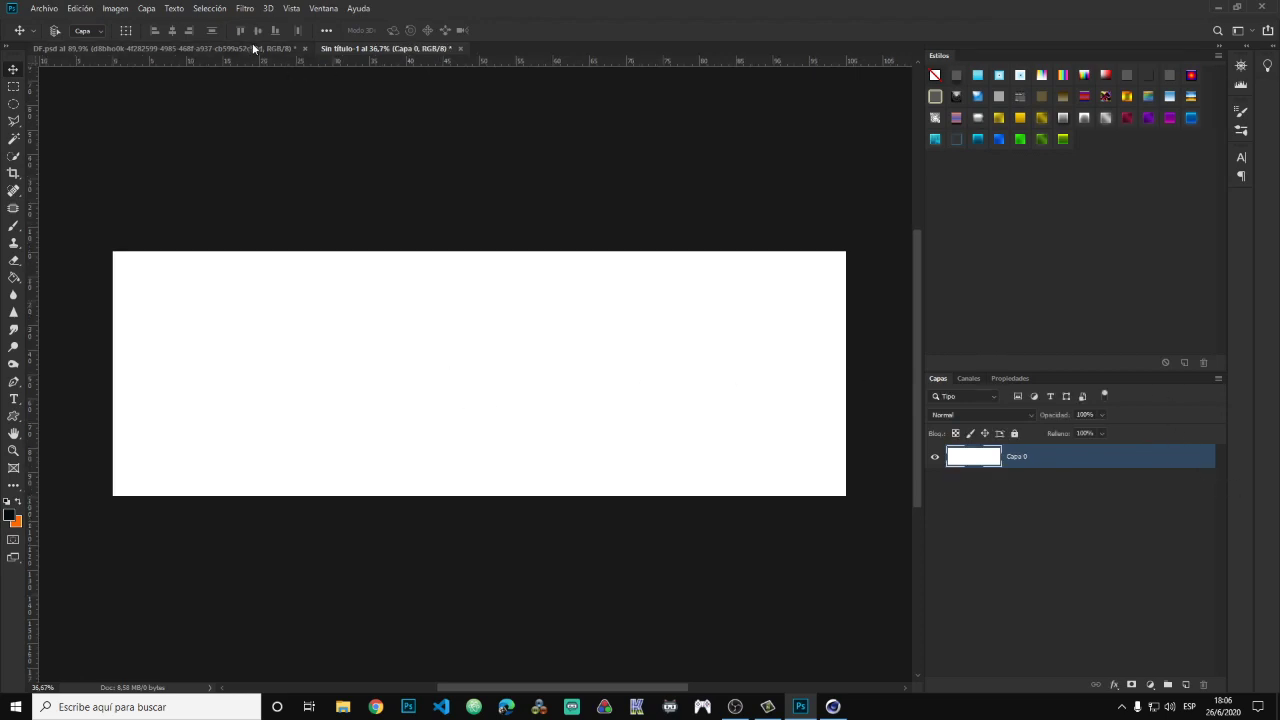
# In DF.psd, select the Crash banner layer 1, hiding the 2K20 header.
pyautogui.click(256, 48)
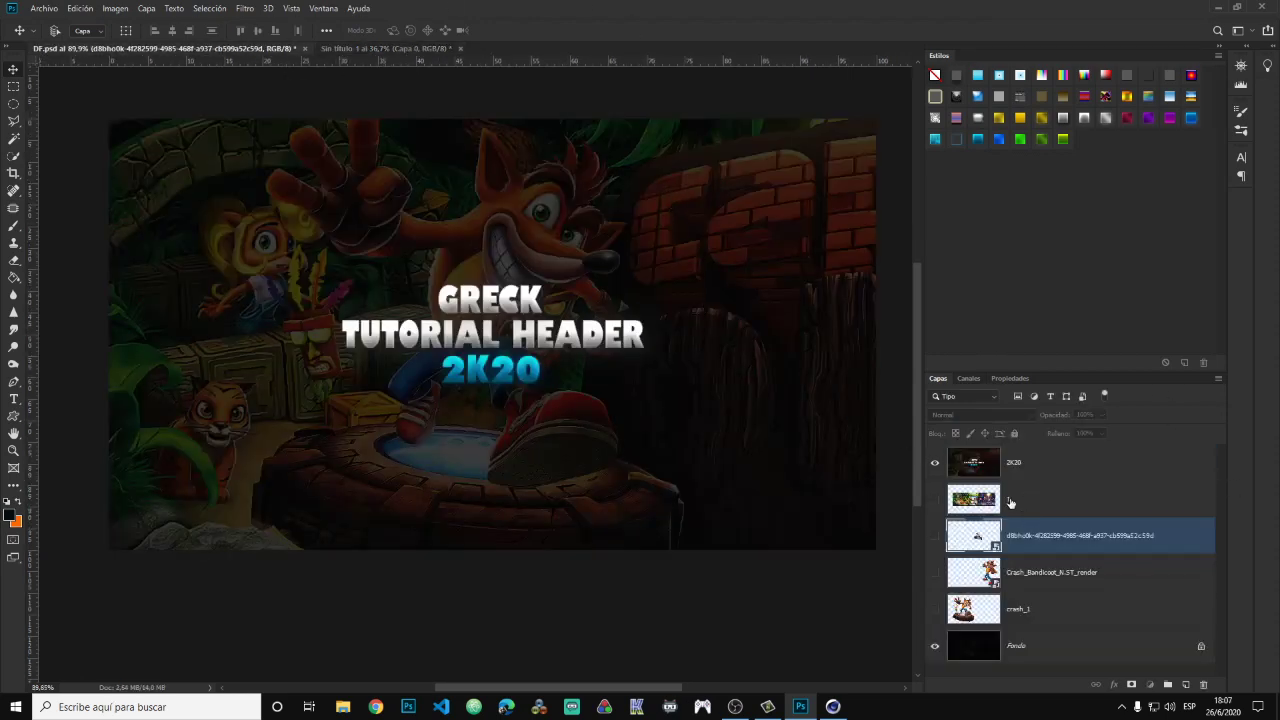
pyautogui.click(1010, 500)
pyautogui.click(935, 462)
pyautogui.click(935, 499)
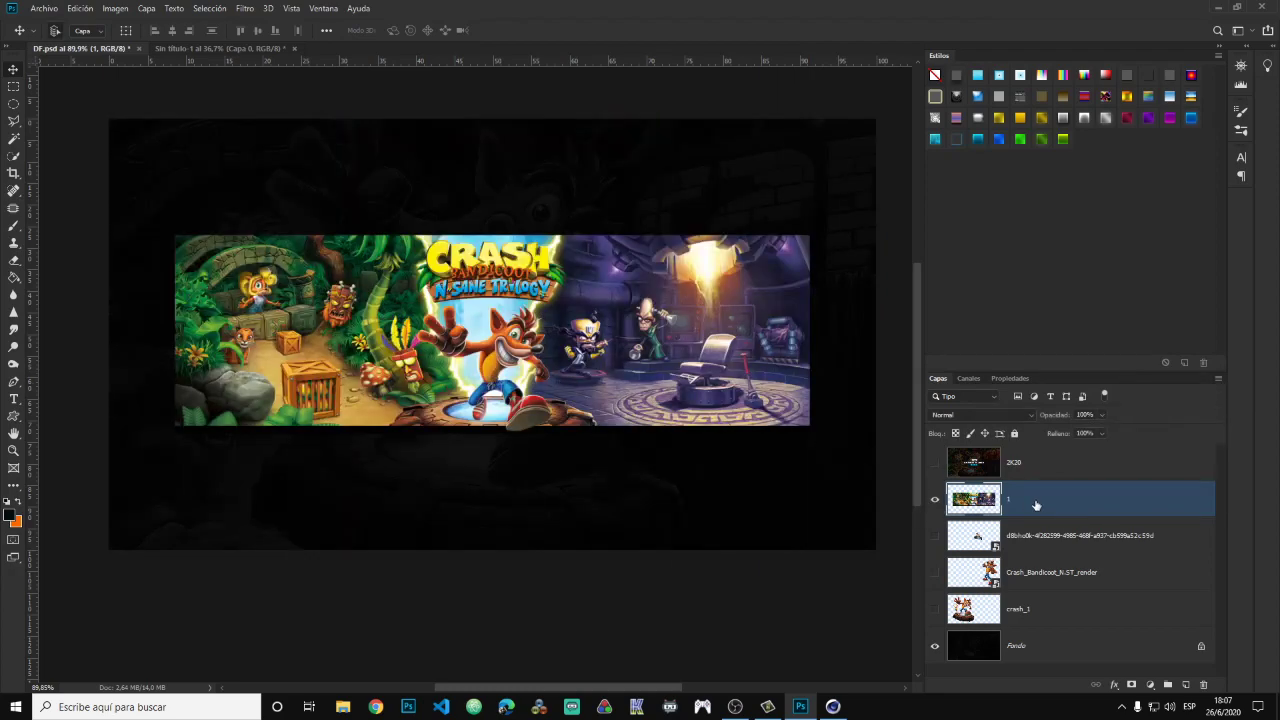
# Paste the banner into Sin título-1, scale it to fill the canvas, then switch to Cinema 4D.
pyautogui.click(222, 48)
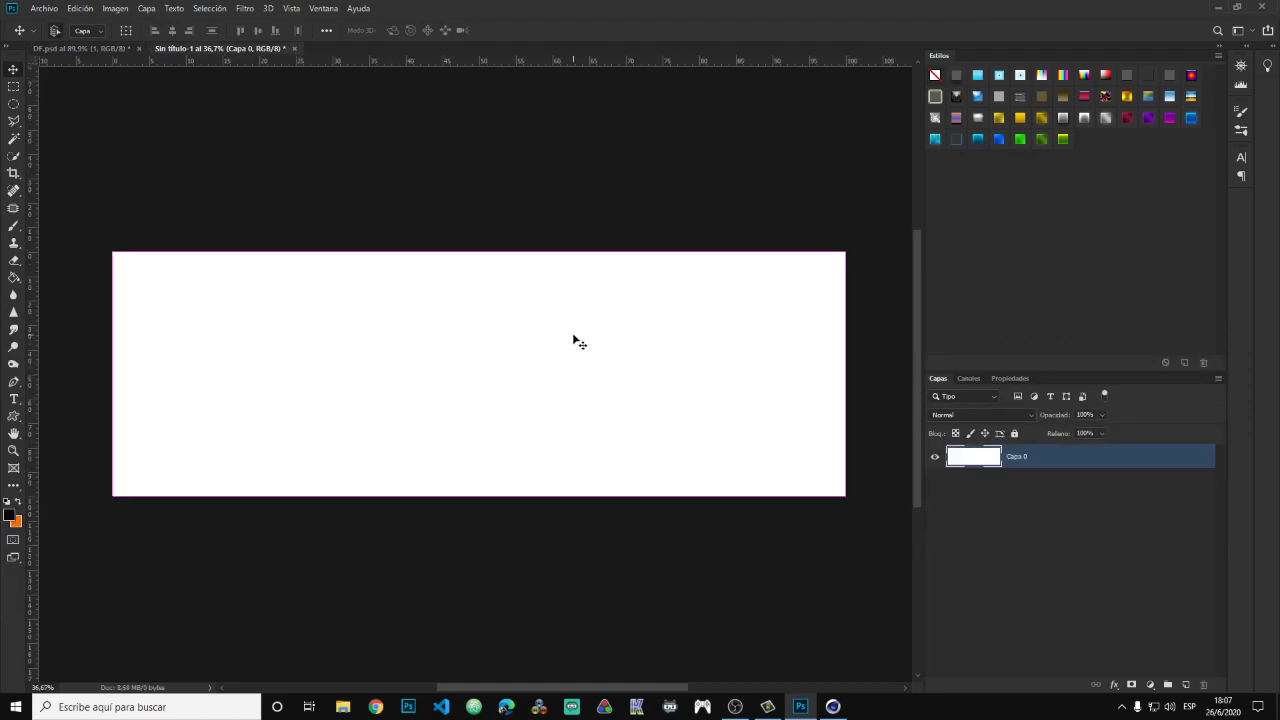
pyautogui.hotkey('ctrl', 'v')
pyautogui.moveTo(572, 365); pyautogui.dragTo(300, 272)
pyautogui.hotkey('ctrl', 't')
pyautogui.moveTo(371, 334); pyautogui.dragTo(903, 518)
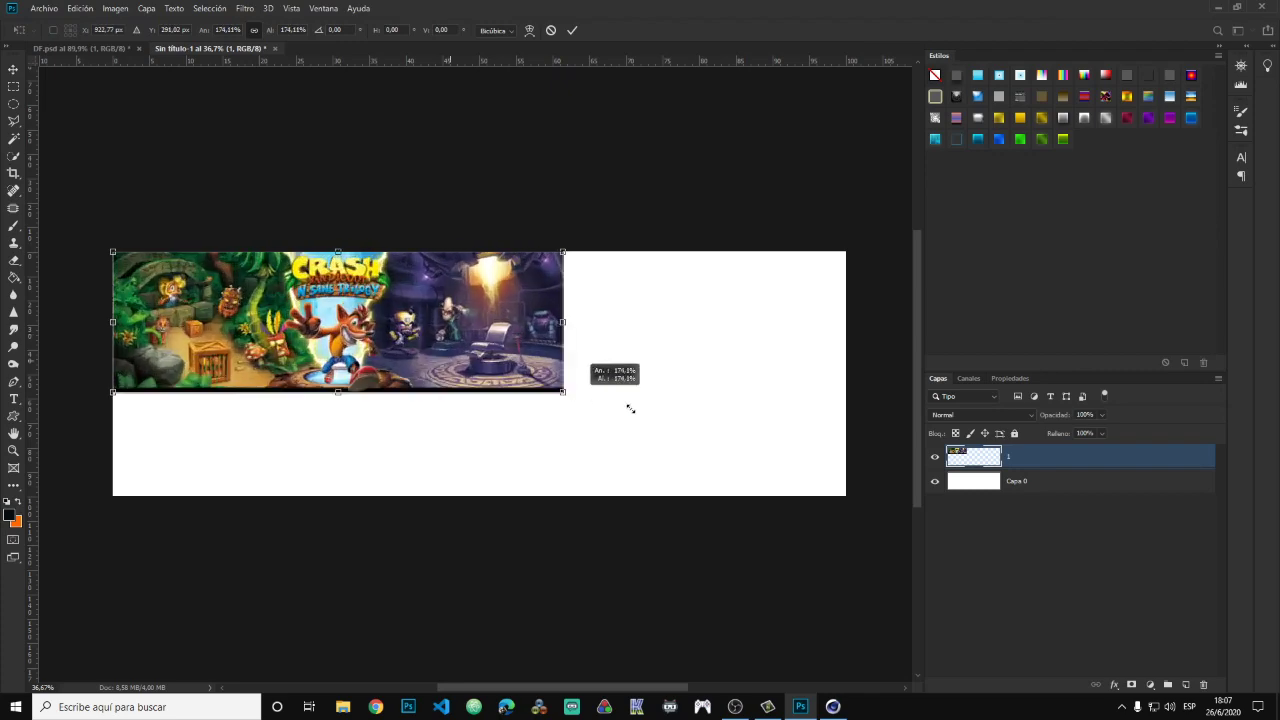
pyautogui.click(572, 30)
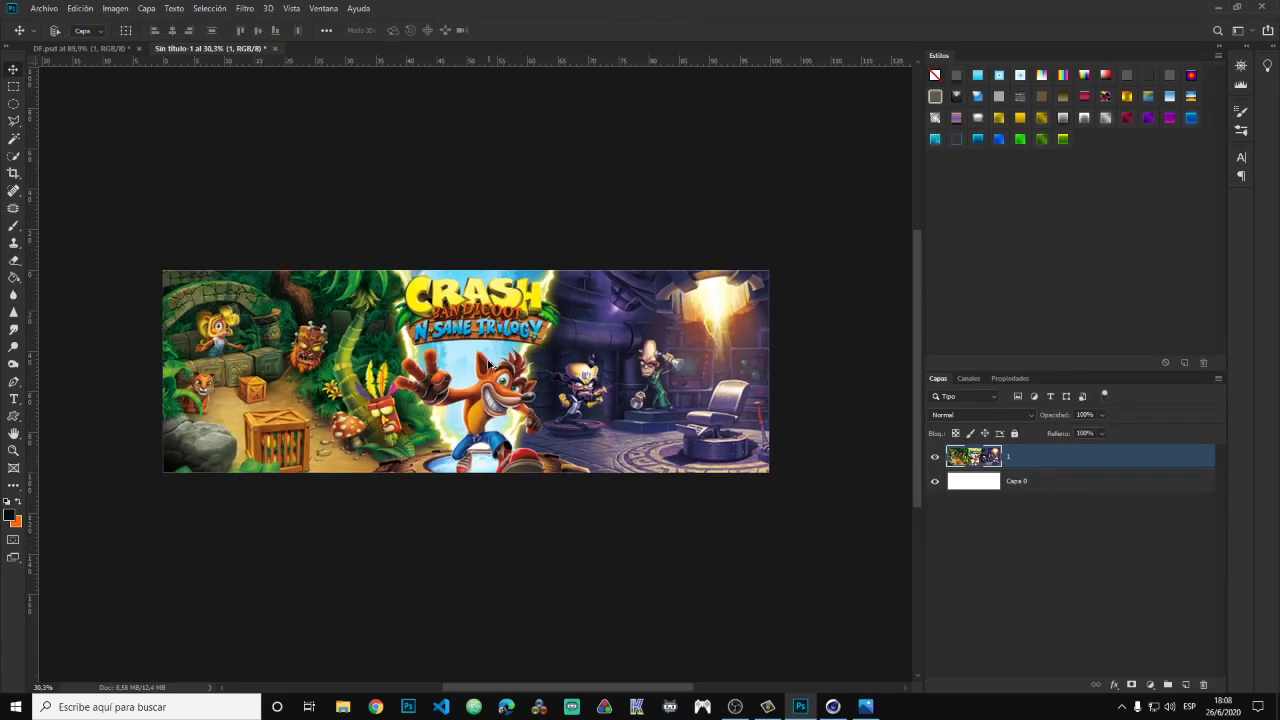
pyautogui.click(833, 706)
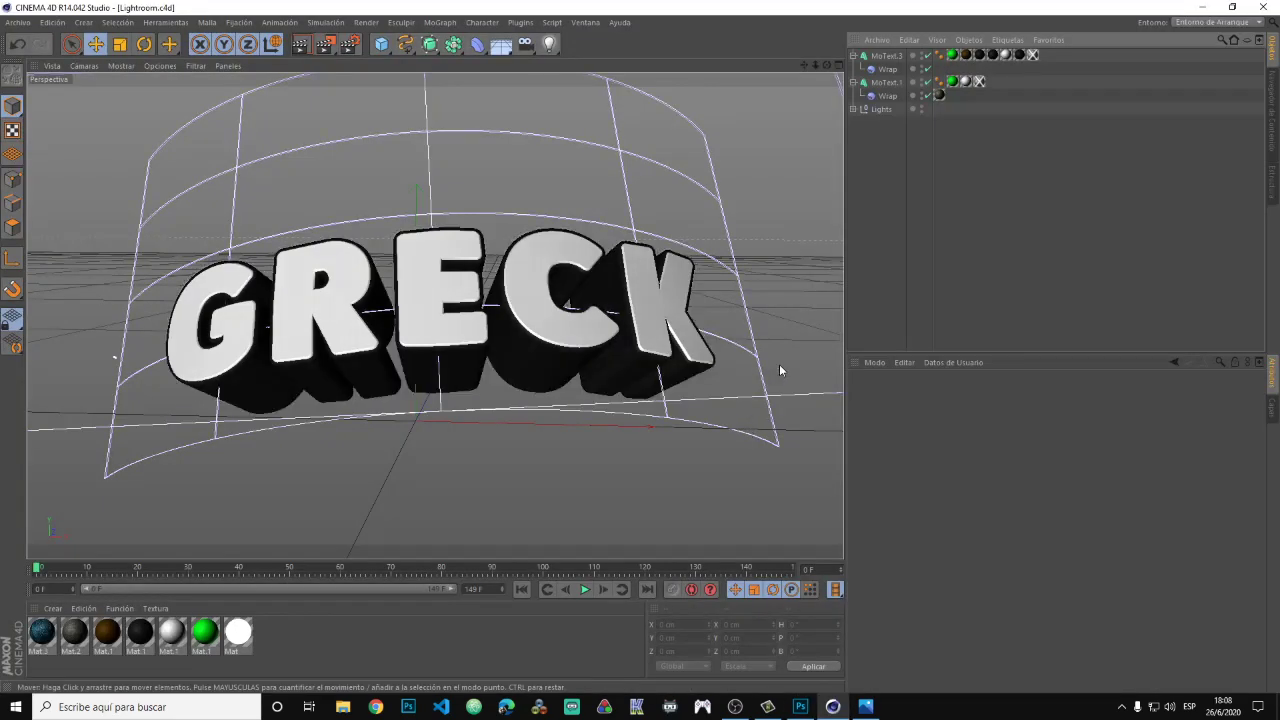
# Change MoText.3 and MoText.1 from GRECK to DITTO, keeping the Plump font.
pyautogui.click(24, 26)
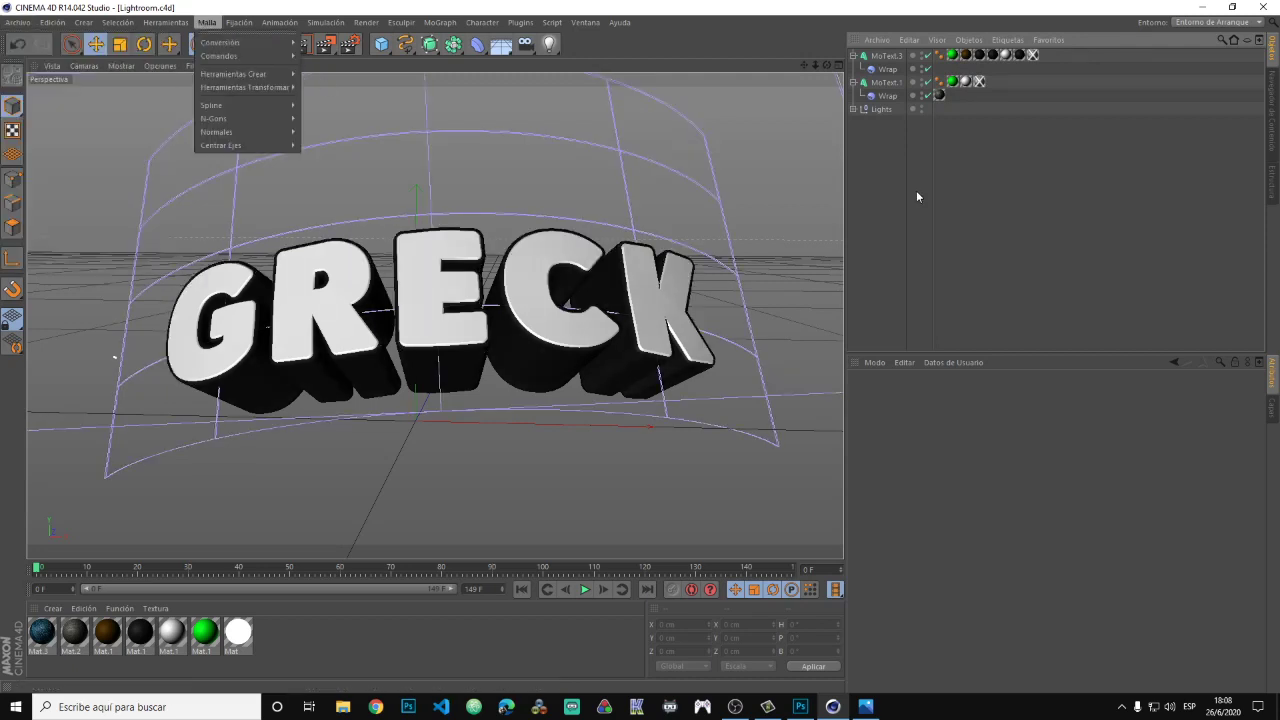
pyautogui.click(1007, 190)
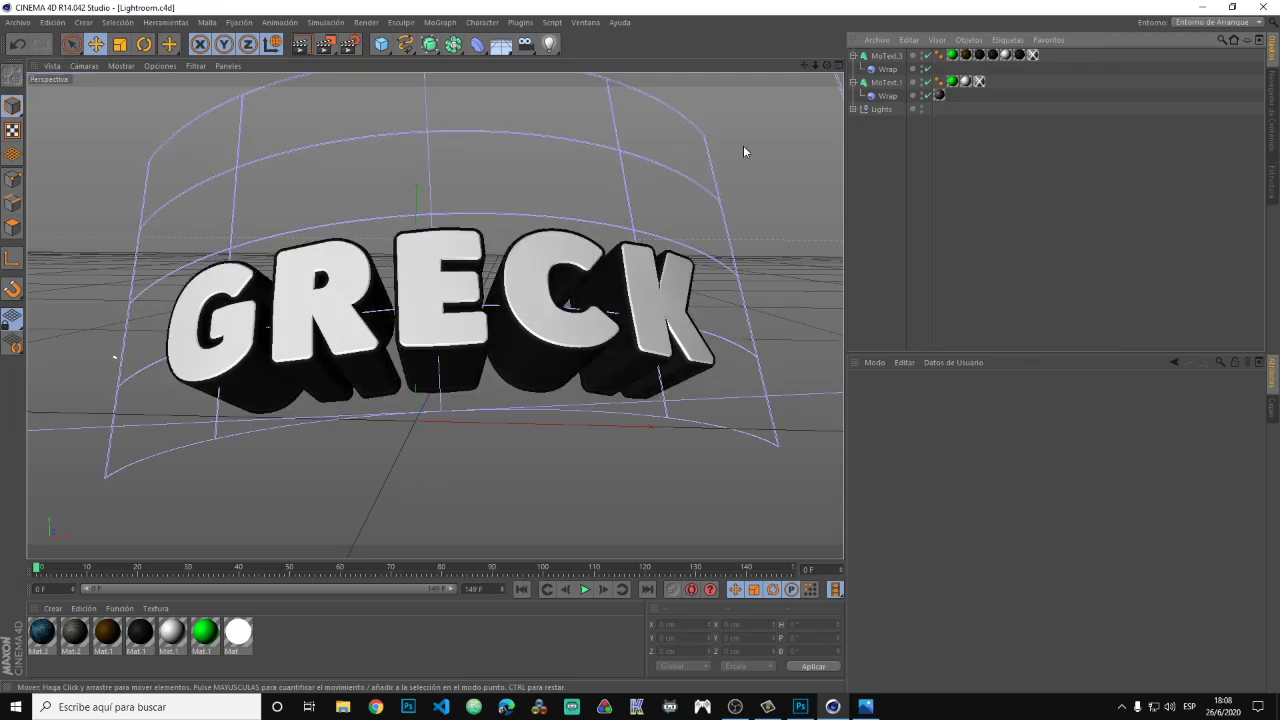
pyautogui.click(889, 56)
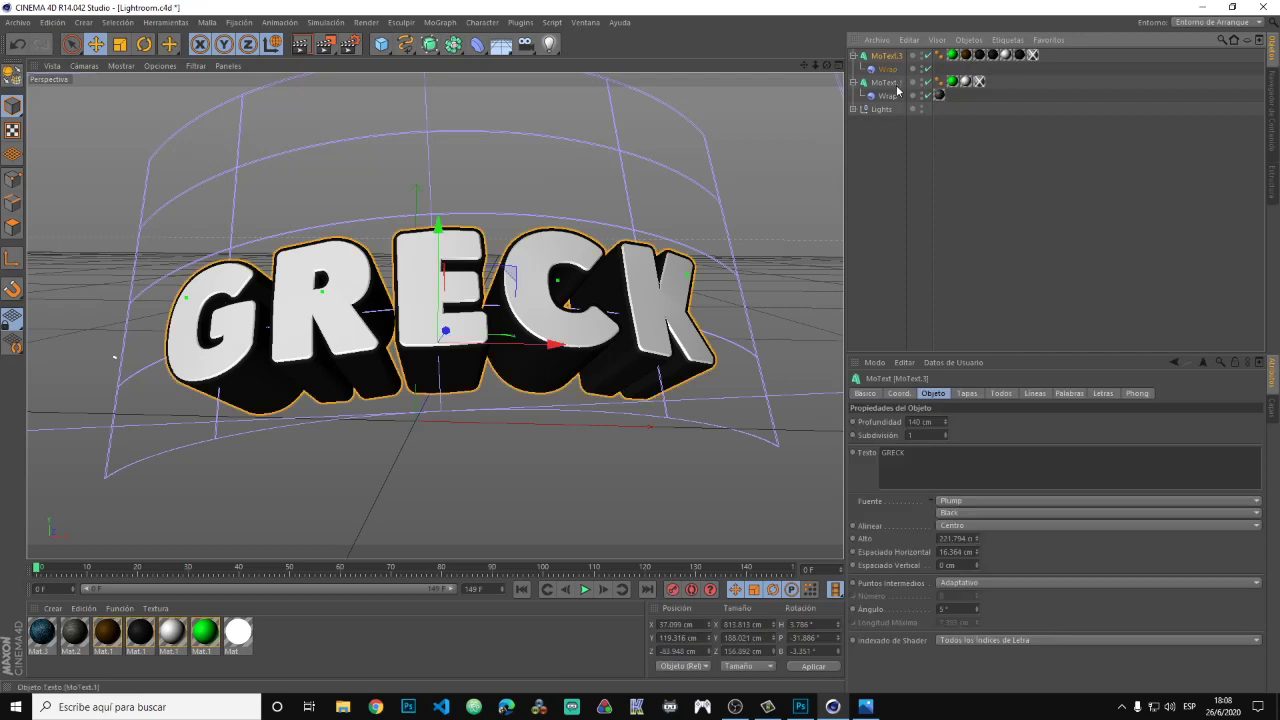
pyautogui.keyDown('ctrl'); pyautogui.click(885, 82); pyautogui.keyUp('ctrl')
pyautogui.click(965, 453)
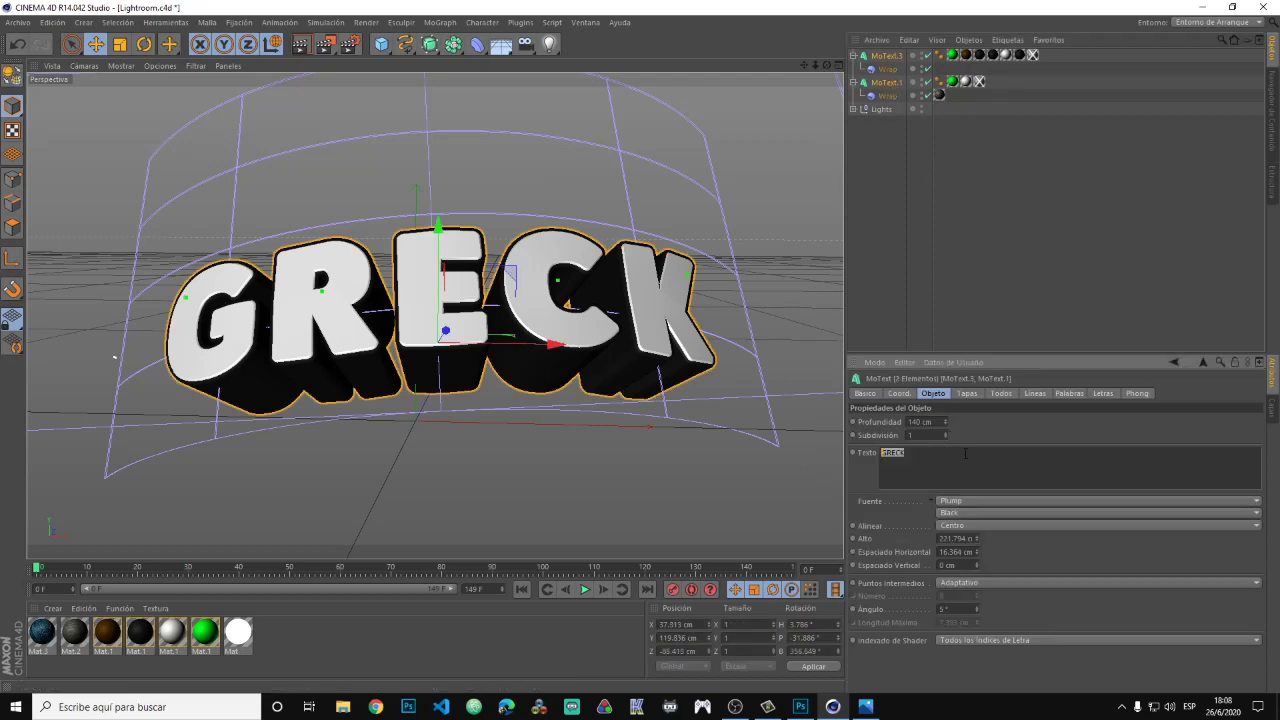
pyautogui.write('d')
pyautogui.press('BackSpace')
pyautogui.press('BackSpace')
pyautogui.press('BackSpace')
pyautogui.click(993, 431)
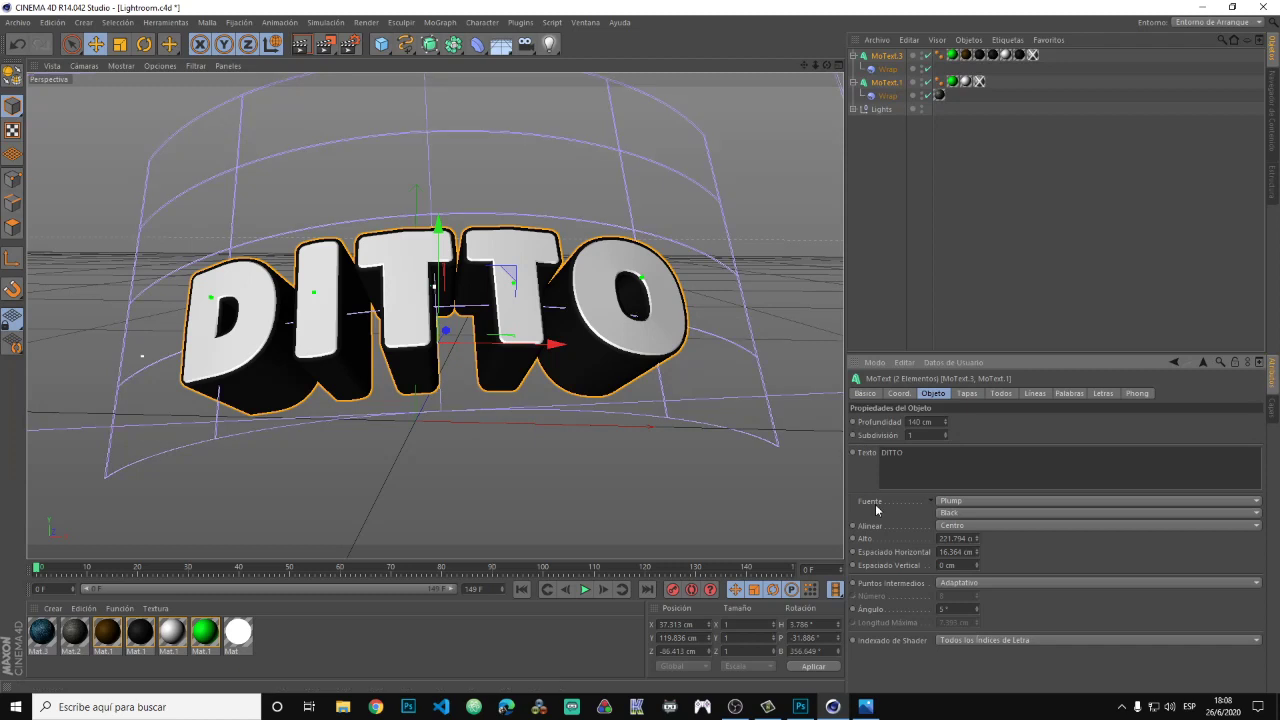
pyautogui.click(944, 502)
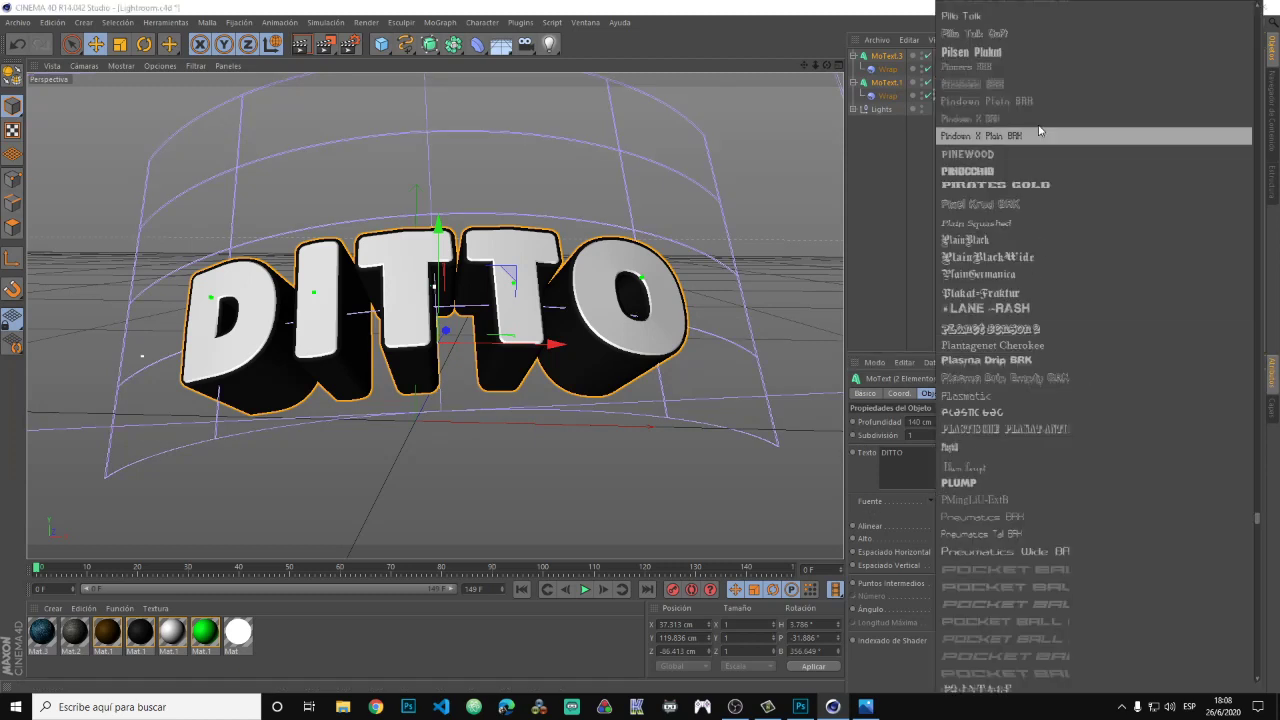
pyautogui.click(1000, 482)
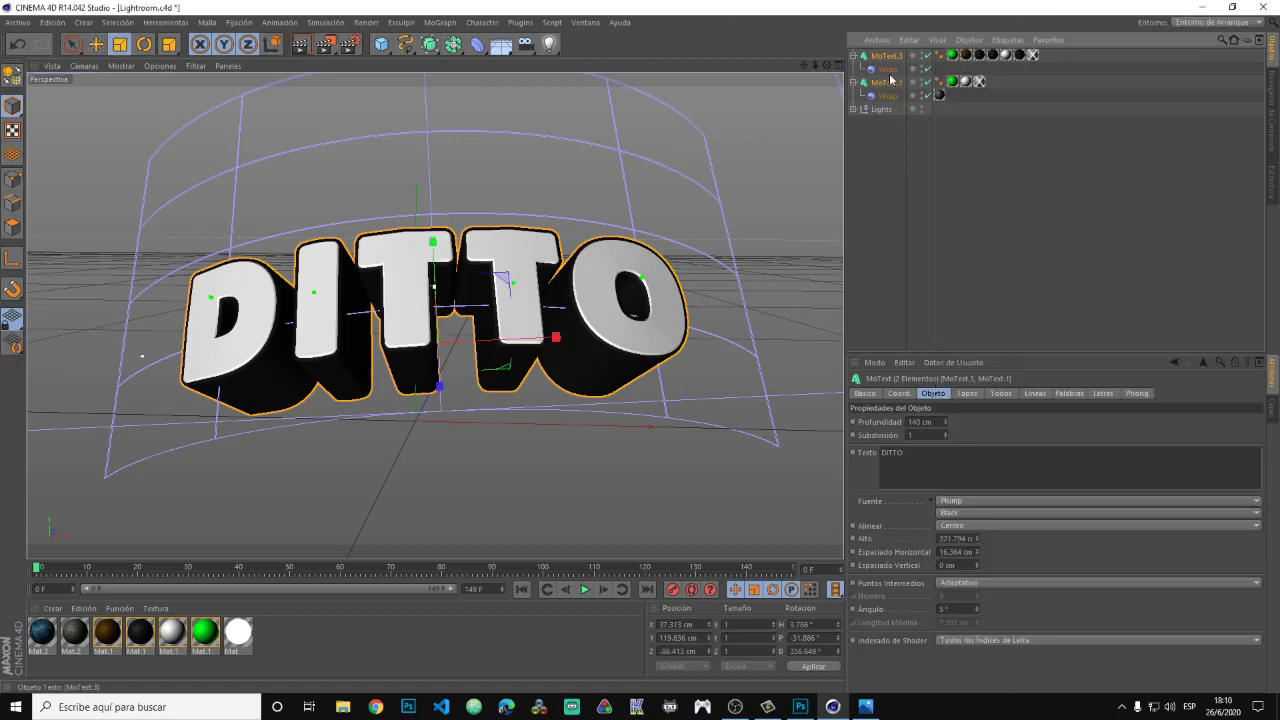
# Duplicate the DITTO text objects, move the copy above the original and shrink it.
pyautogui.hotkey('ctrl', 'c')
pyautogui.hotkey('ctrl', 'v')
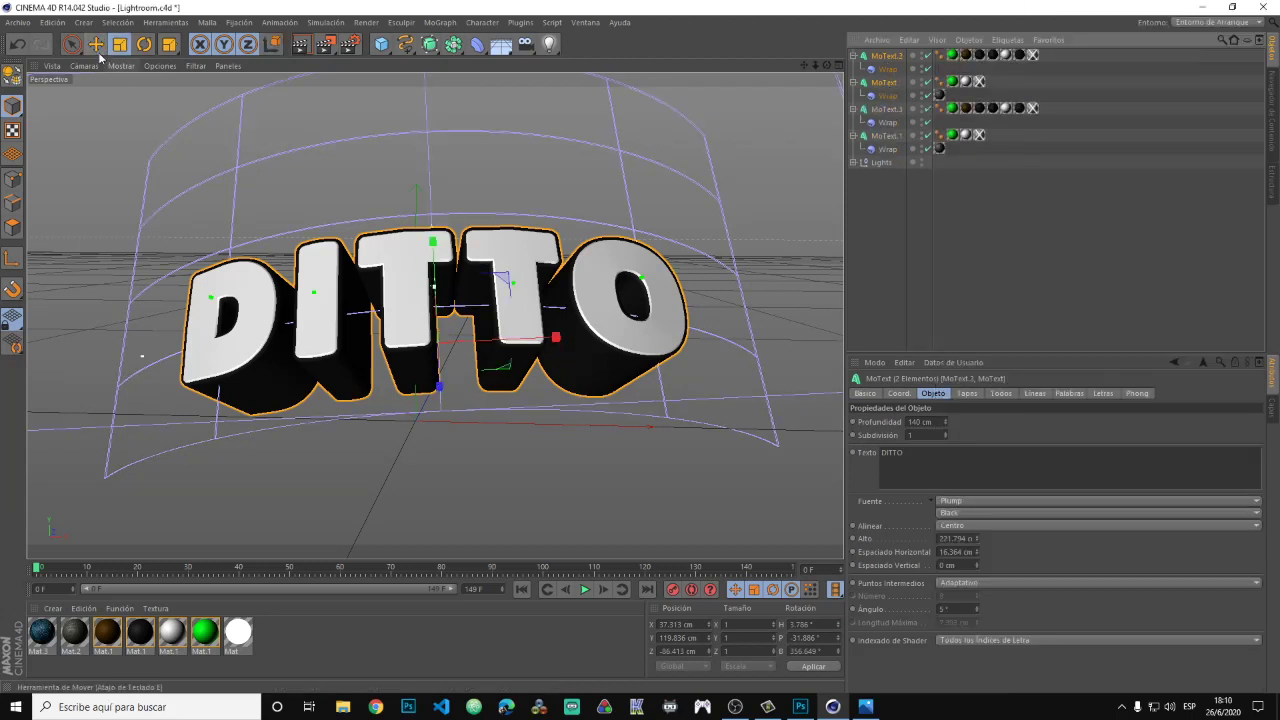
pyautogui.click(96, 44)
pyautogui.moveTo(506, 494); pyautogui.dragTo(233, 153)
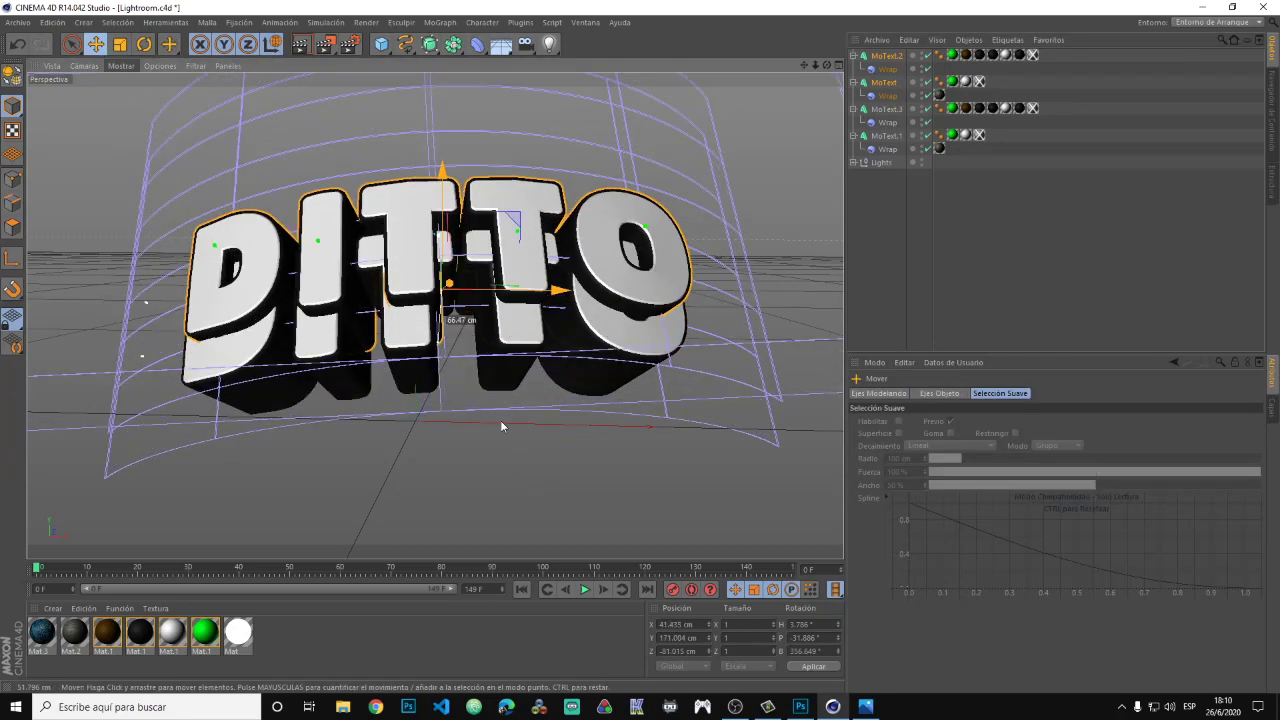
pyautogui.press('t')
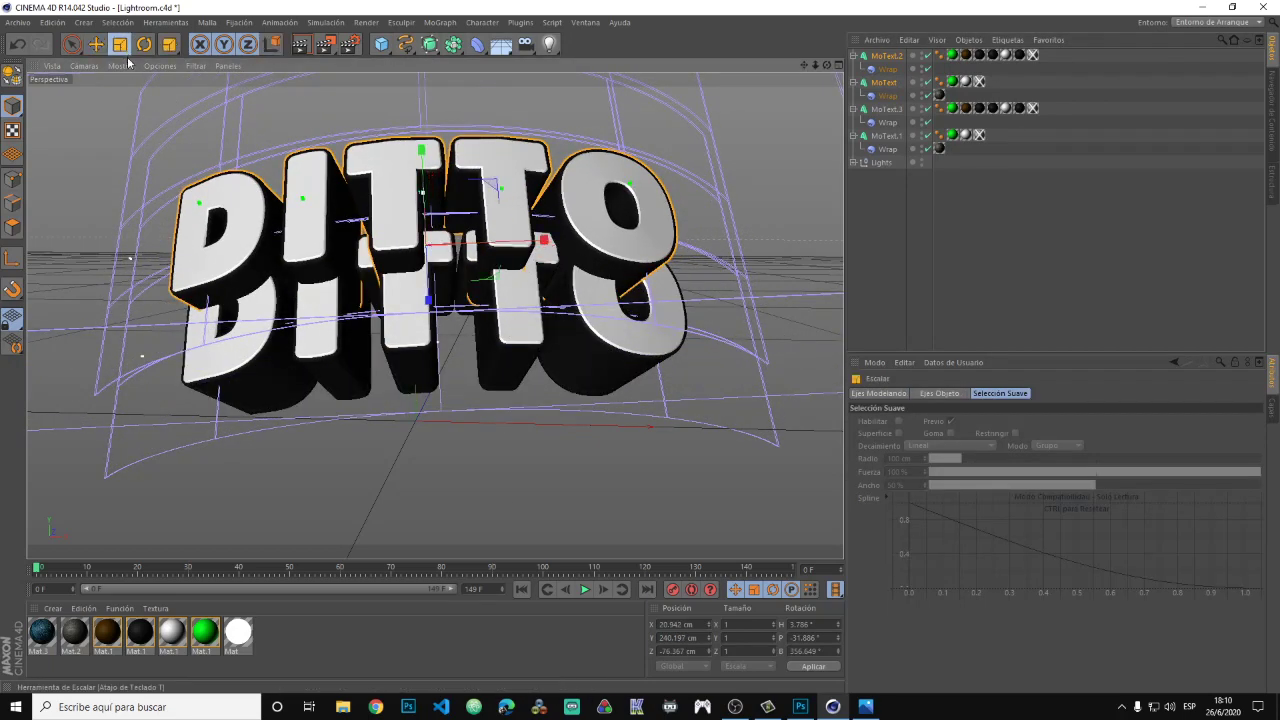
pyautogui.moveTo(661, 450)
pyautogui.mouseDown()
pyautogui.moveTo(640, 518)
pyautogui.moveTo(567, 455)
pyautogui.mouseUp()
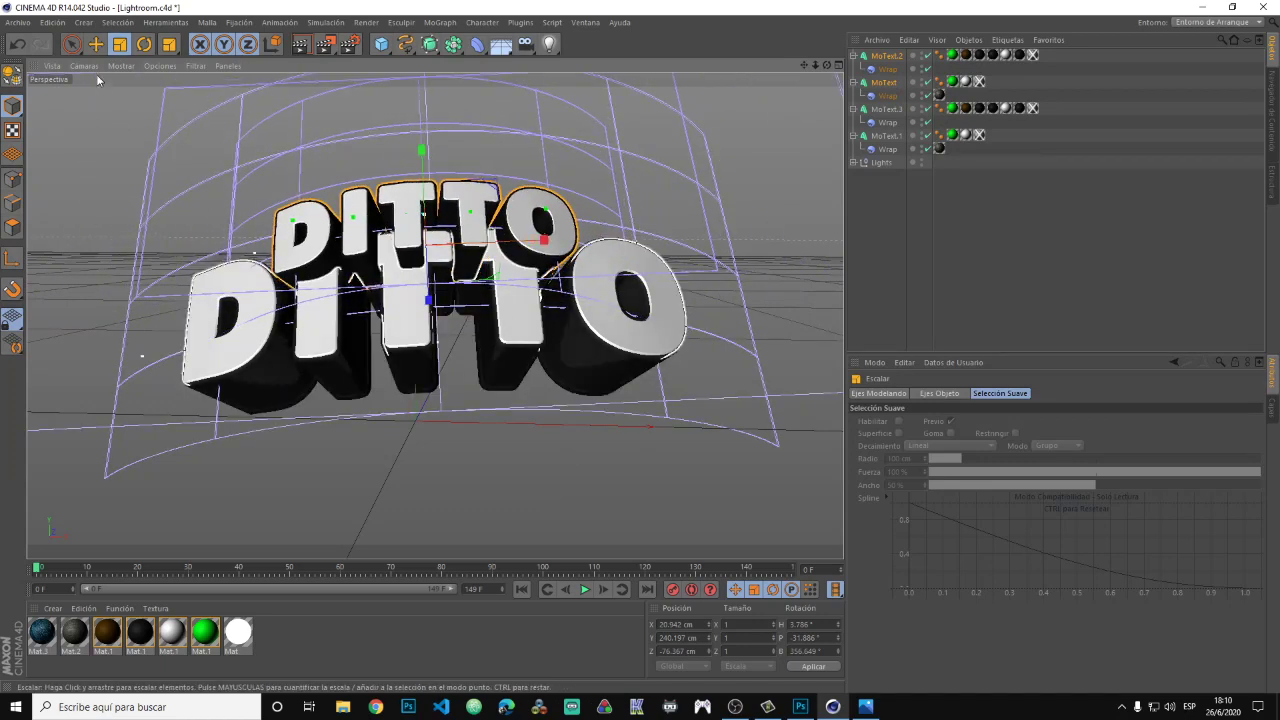
pyautogui.click(95, 44)
pyautogui.moveTo(476, 490); pyautogui.dragTo(482, 479)
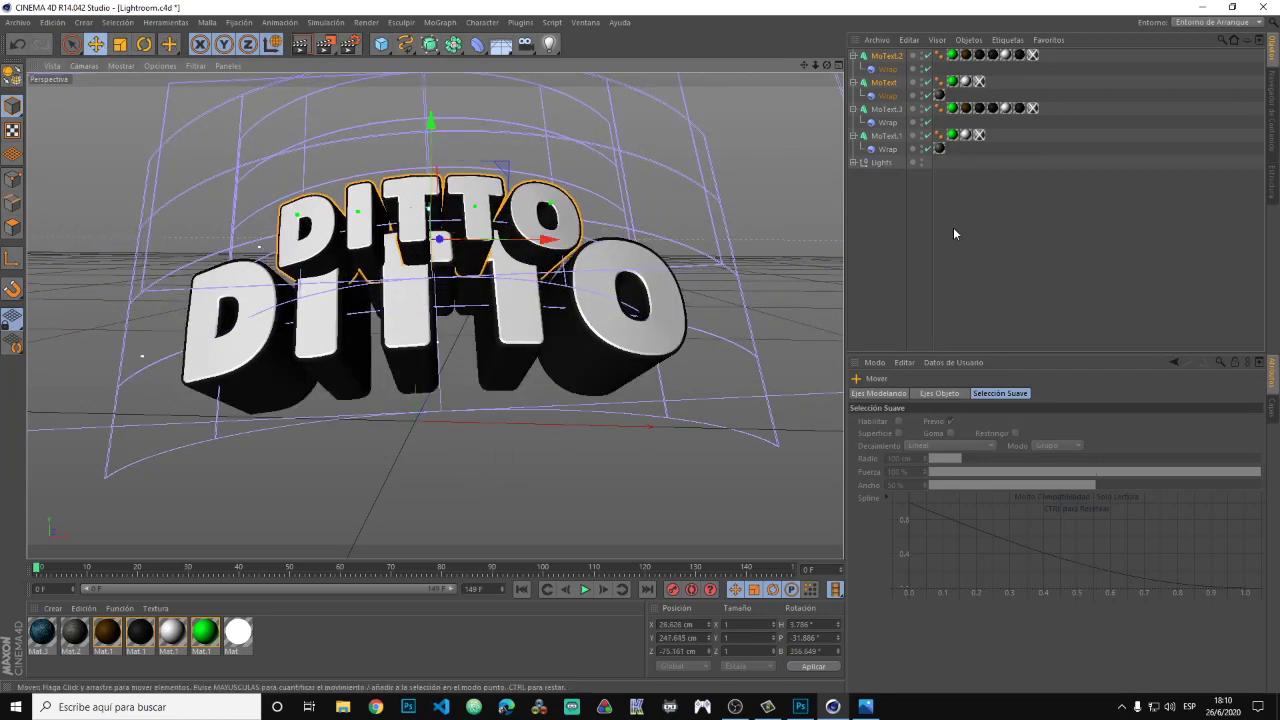
# Change the copy's text to capture1 in the Janda Manatee Solid font.
pyautogui.click(893, 81)
pyautogui.keyDown('ctrl'); pyautogui.click(886, 56); pyautogui.keyUp('ctrl')
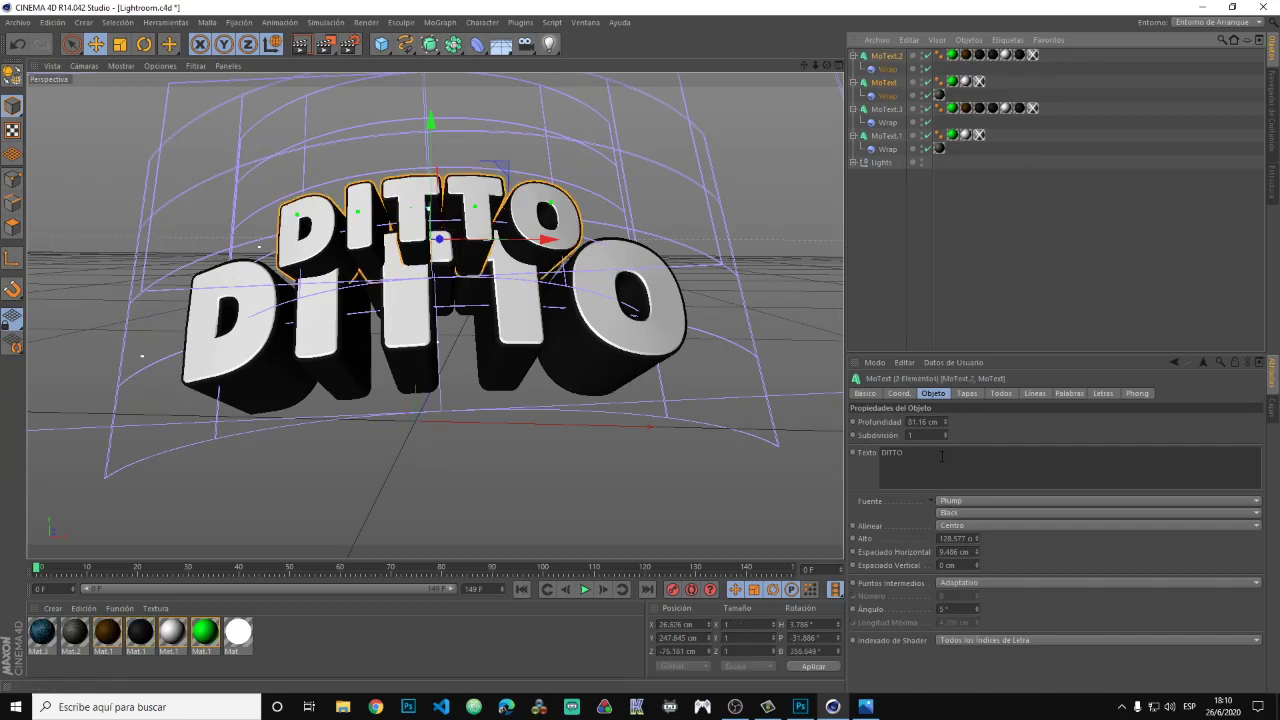
pyautogui.write('capturer')
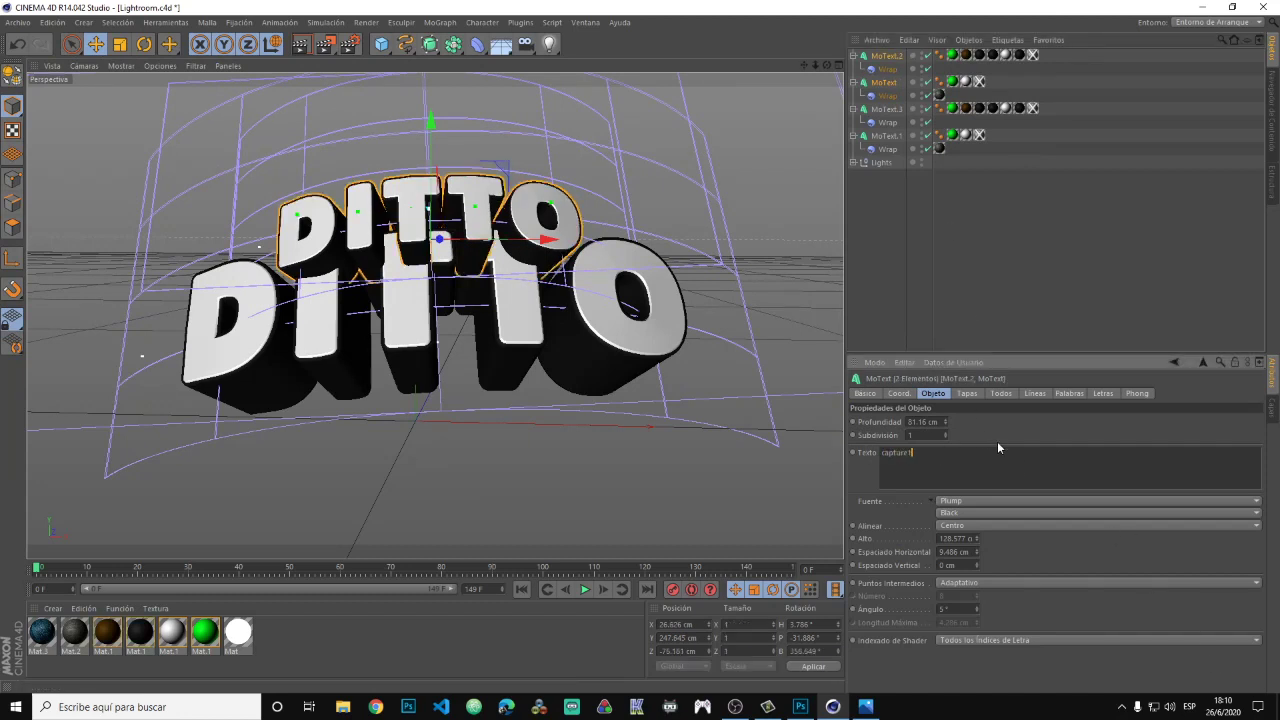
pyautogui.click(995, 438)
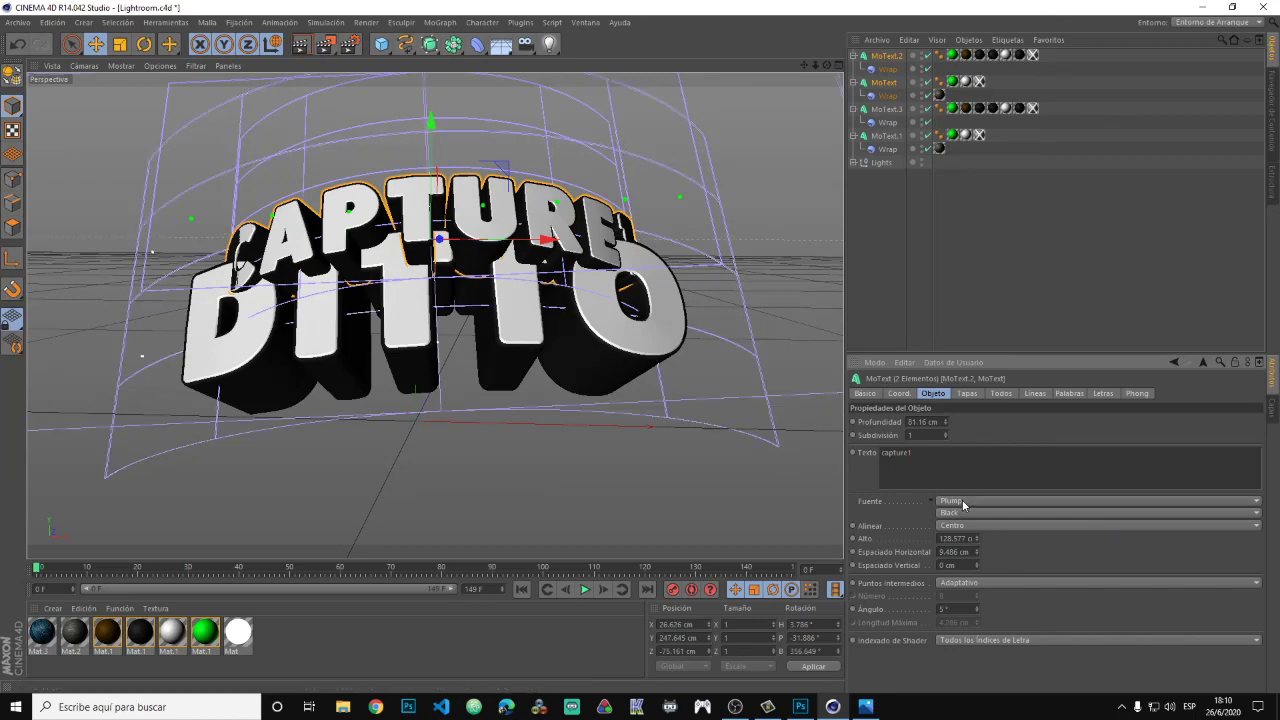
pyautogui.click(963, 501)
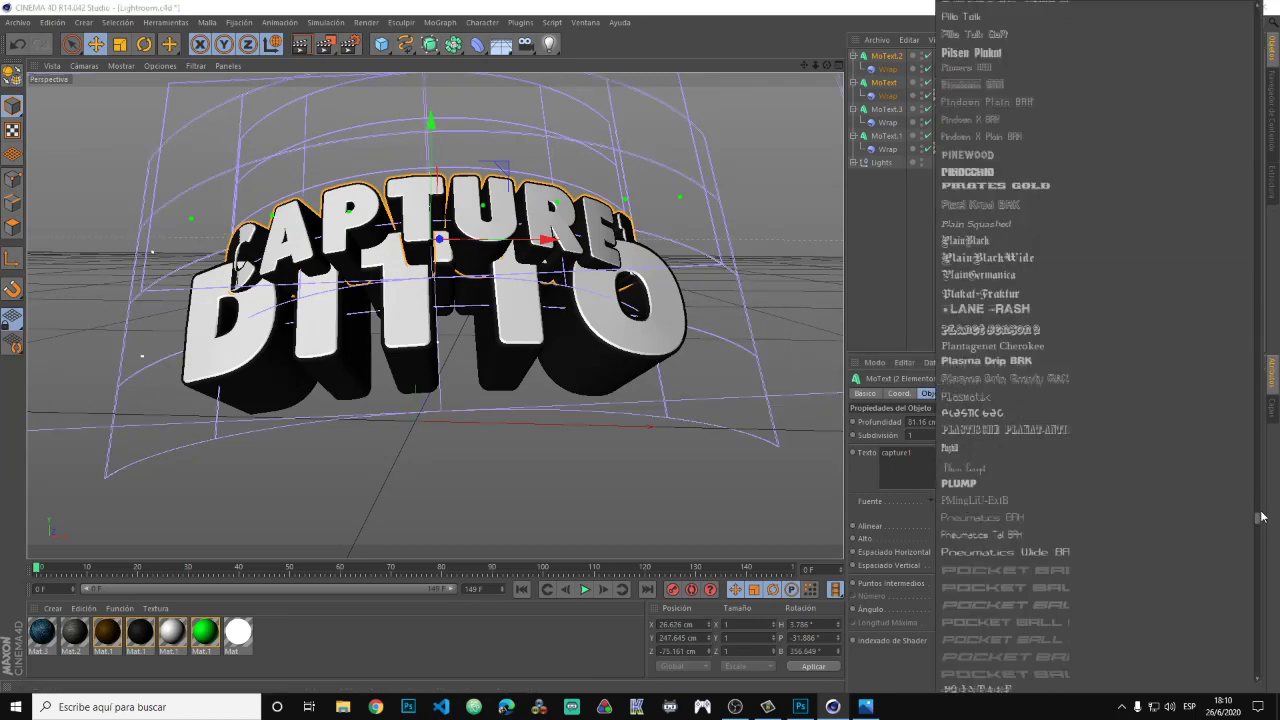
pyautogui.moveTo(1258, 518); pyautogui.dragTo(1258, 405)
pyautogui.click(1145, 414)
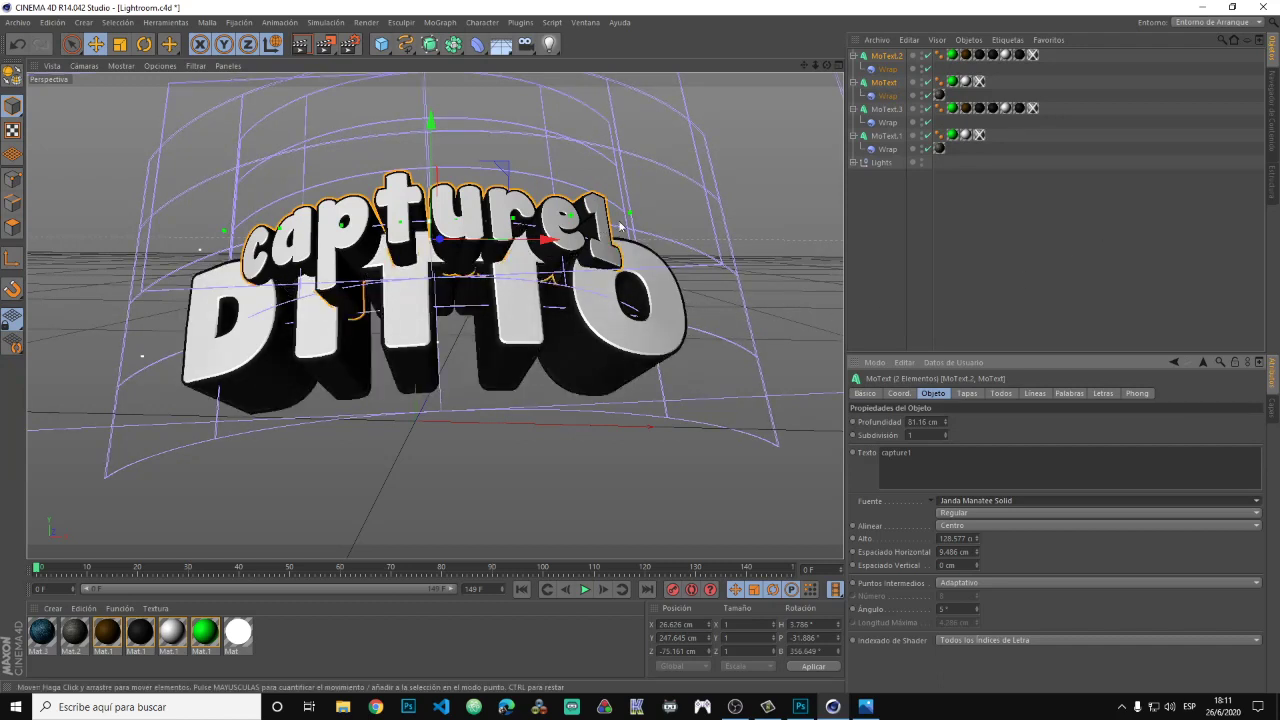
pyautogui.click(889, 70)
# Lower the Wrap tension to 41% and raise the capture1 text higher above DITTO.
pyautogui.keyDown('ctrl'); pyautogui.click(888, 96); pyautogui.keyUp('ctrl')
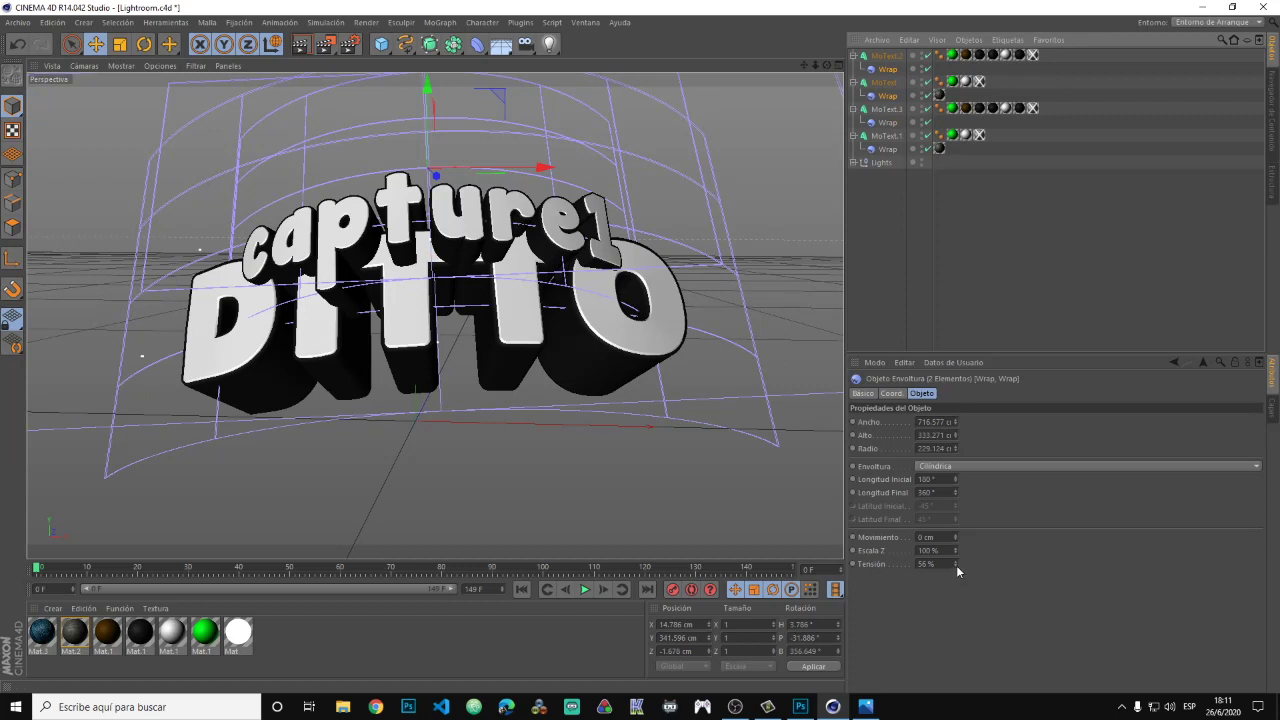
pyautogui.moveTo(954, 564)
pyautogui.mouseDown()
pyautogui.moveTo(954, 594)
pyautogui.moveTo(954, 570)
pyautogui.mouseUp()
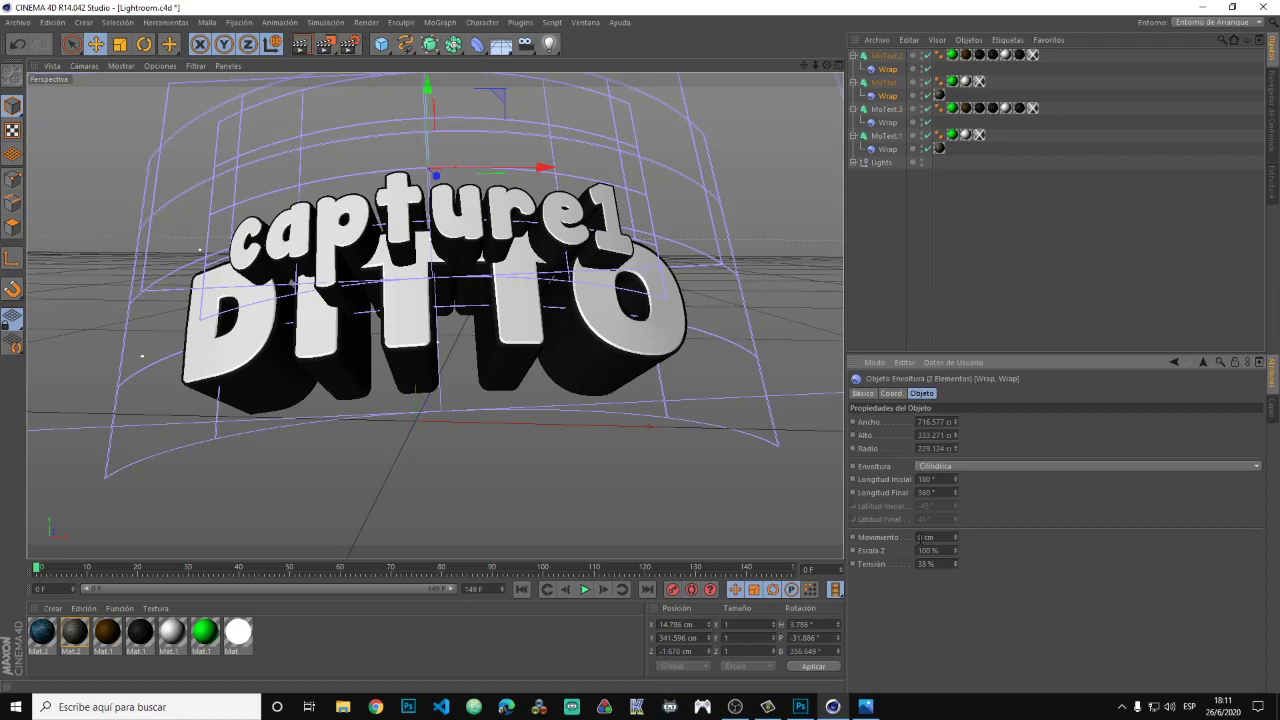
pyautogui.click(885, 55)
pyautogui.keyDown('ctrl'); pyautogui.click(884, 82); pyautogui.keyUp('ctrl')
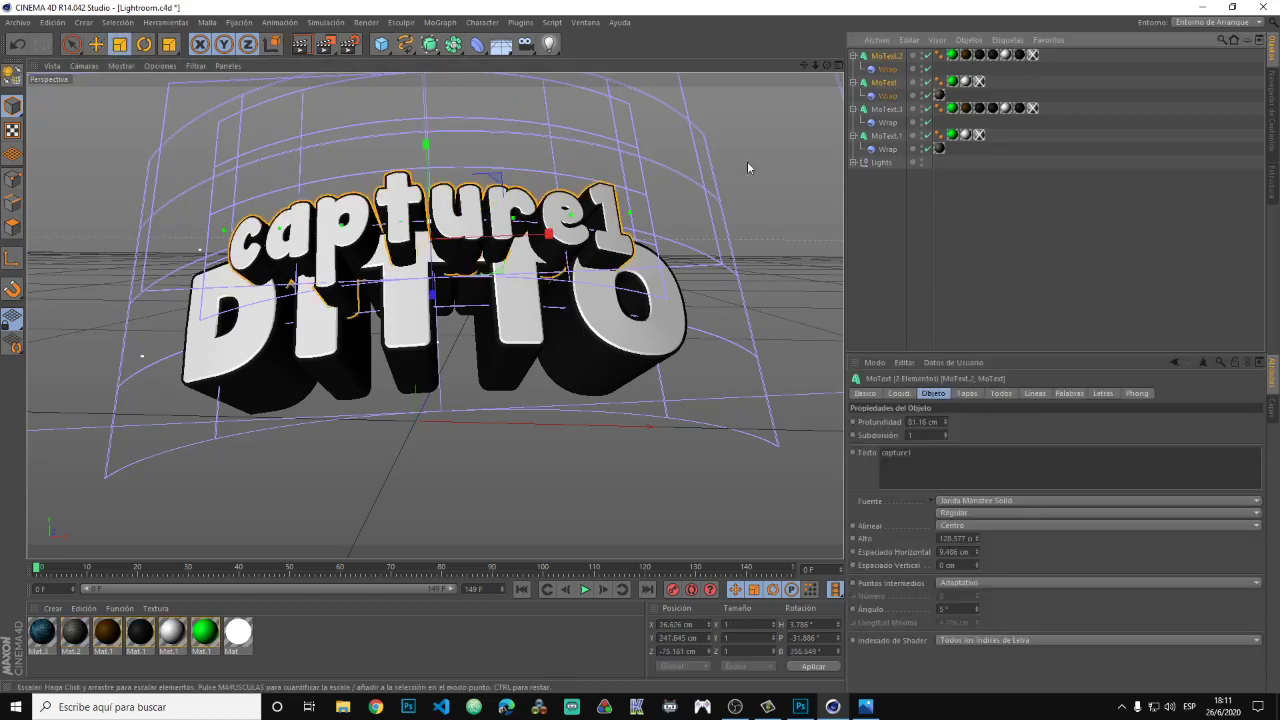
pyautogui.moveTo(747, 161); pyautogui.dragTo(745, 300)
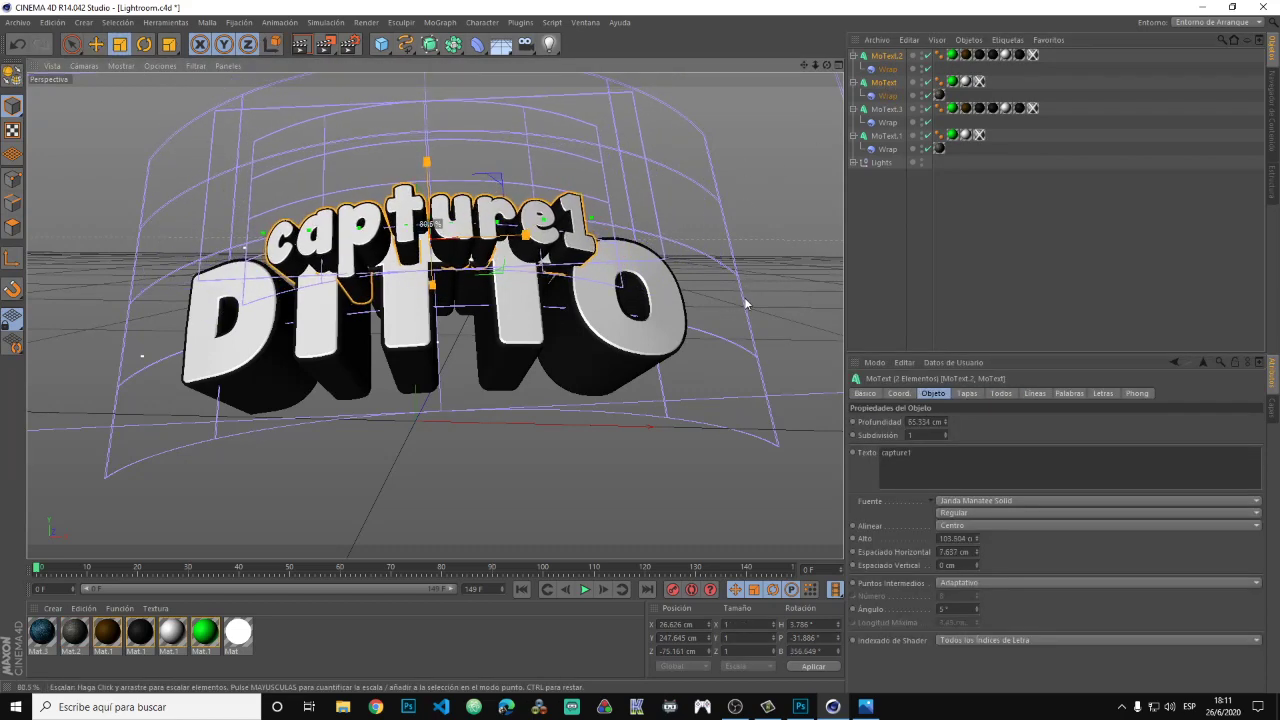
pyautogui.press('e')
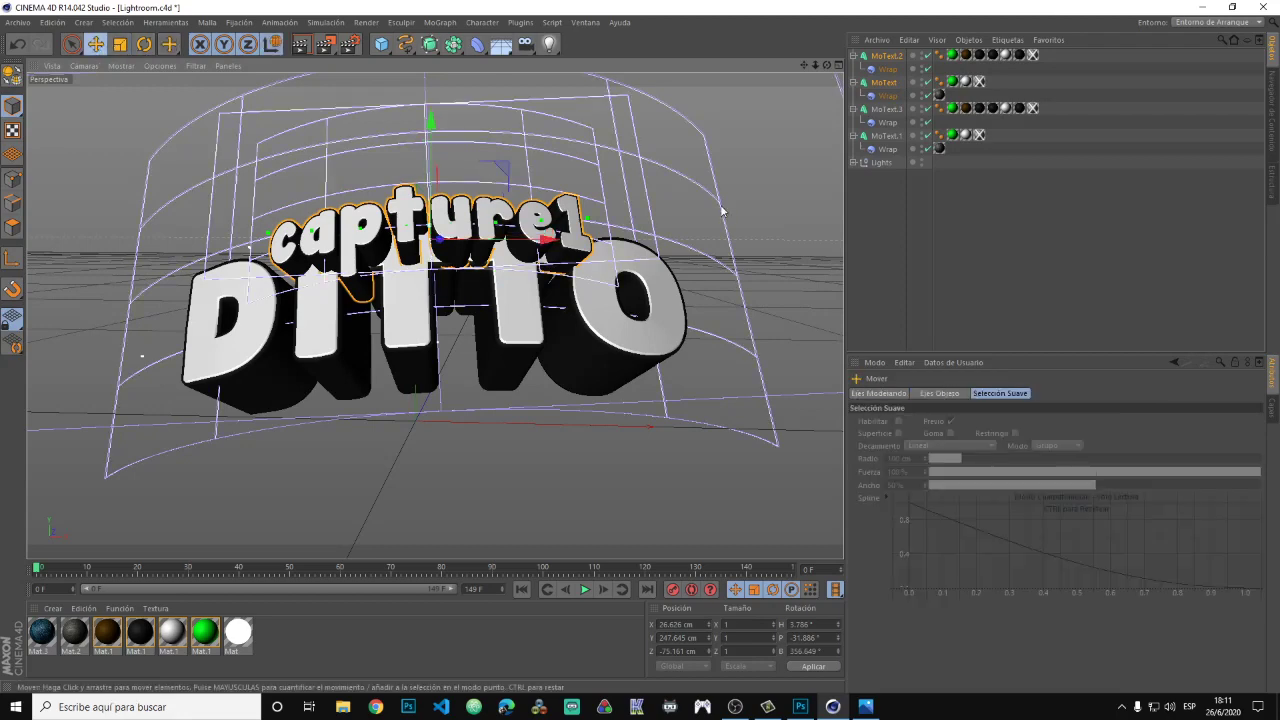
pyautogui.moveTo(440, 250); pyautogui.dragTo(440, 222)
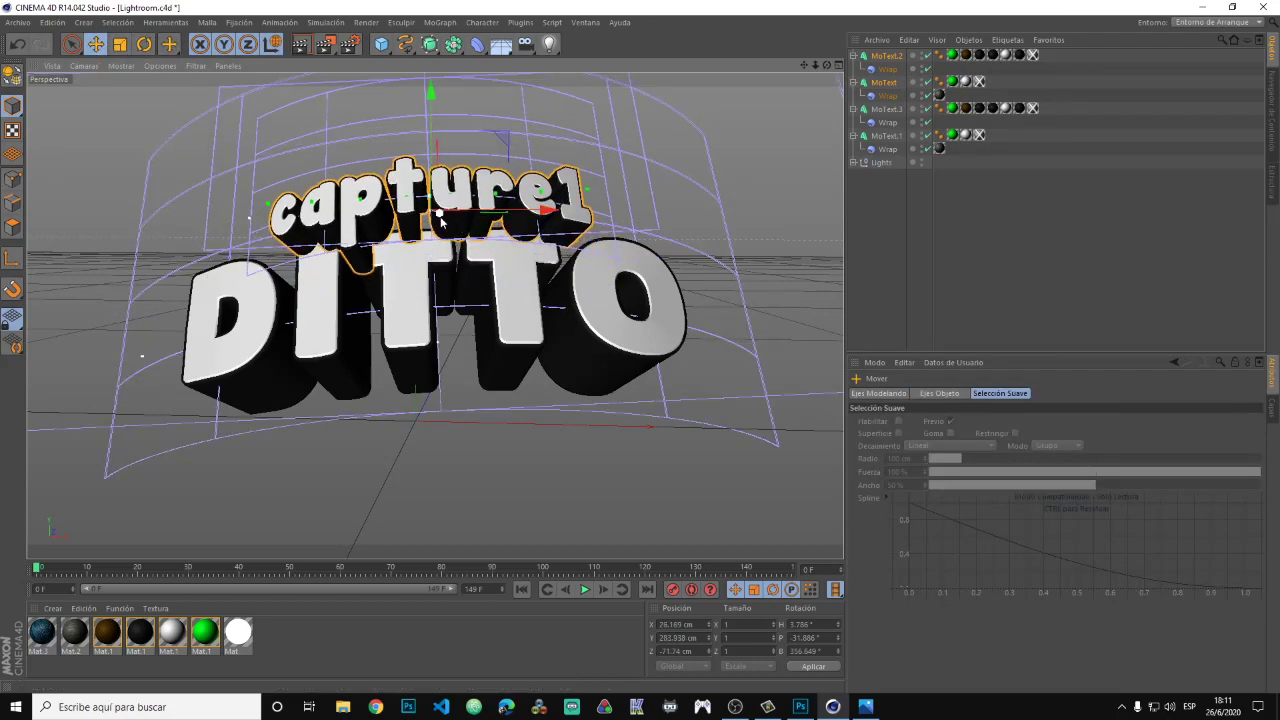
pyautogui.hotkey('ctrl', 'z')
pyautogui.press('t')
pyautogui.hotkey('ctrl', 'z')
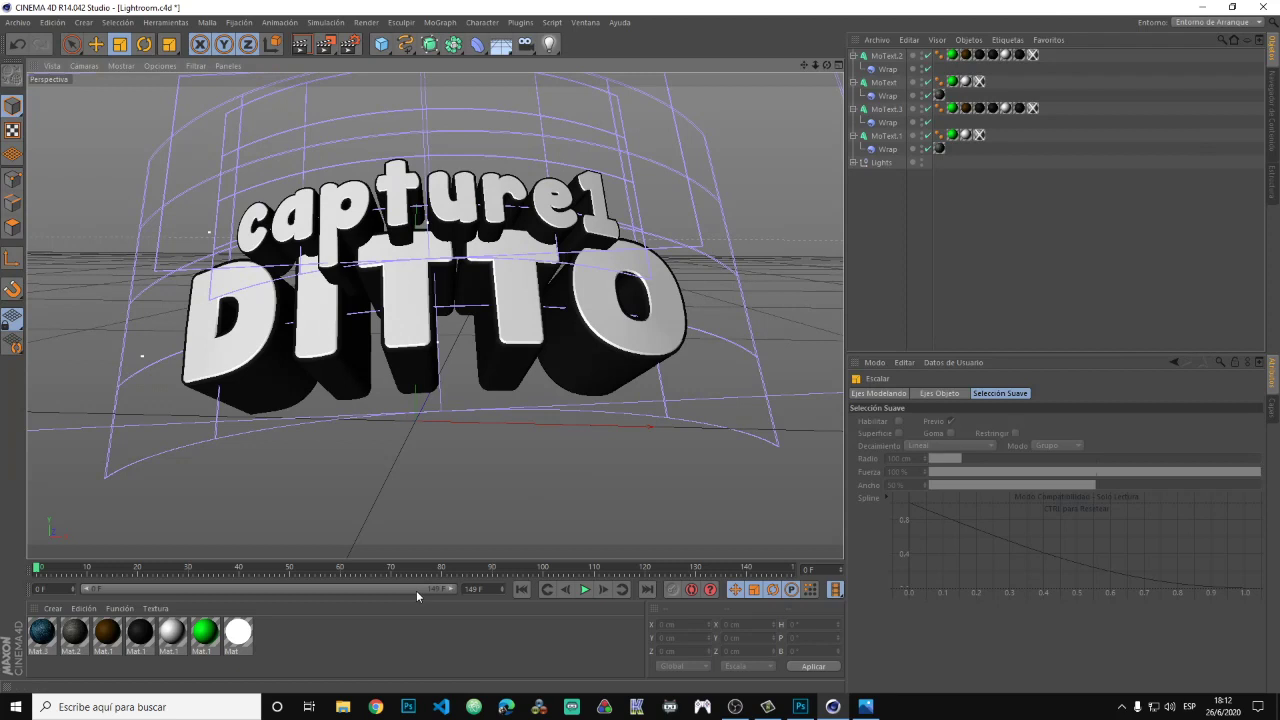
pyautogui.click(53, 609)
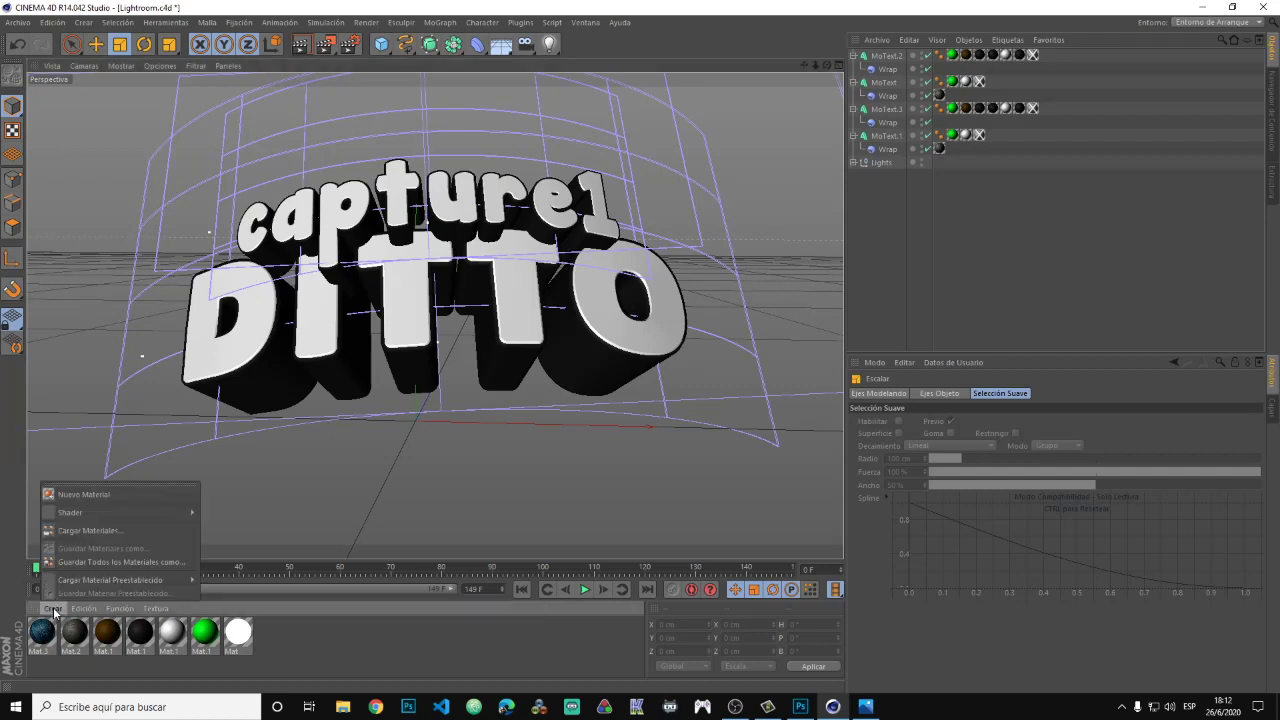
# Create material Mat.4 using brick-wall-texture_1449847.jpg as its colour texture.
pyautogui.click(99, 495)
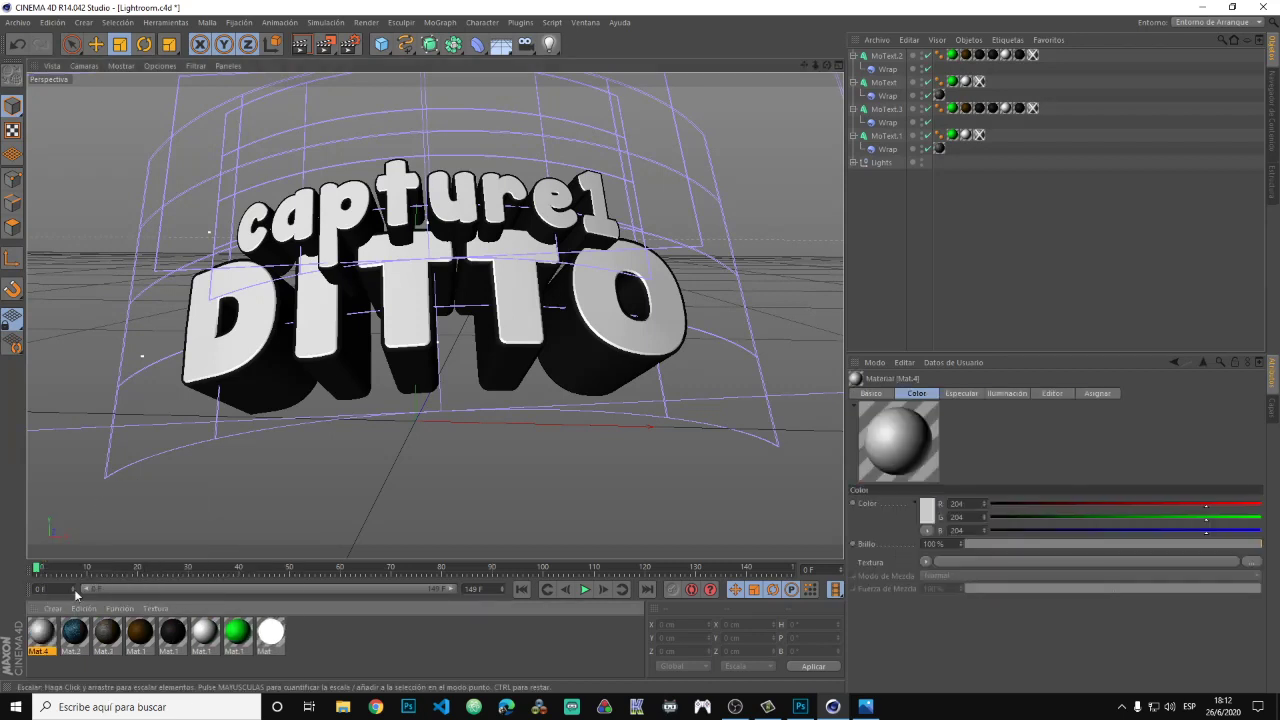
pyautogui.doubleClick(43, 634)
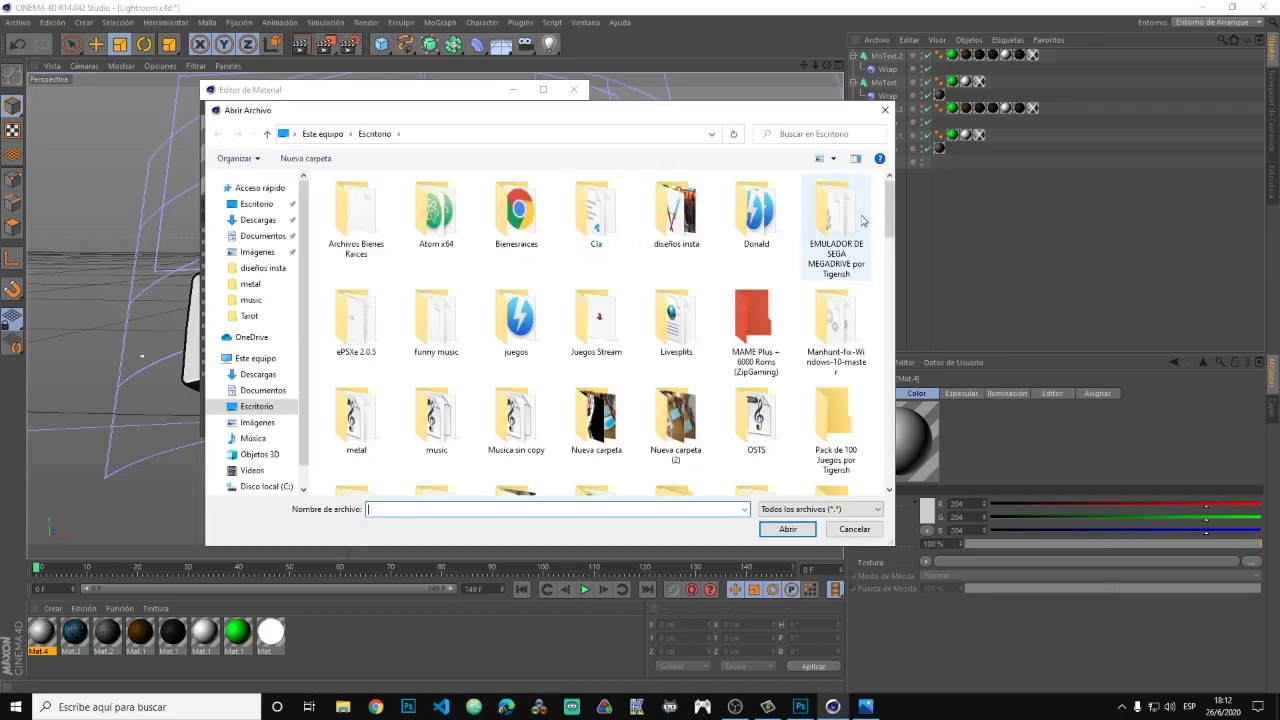
pyautogui.scroll(-3, 884, 290)
pyautogui.scroll(-3, 884, 290)
pyautogui.scroll(-1, 884, 290)
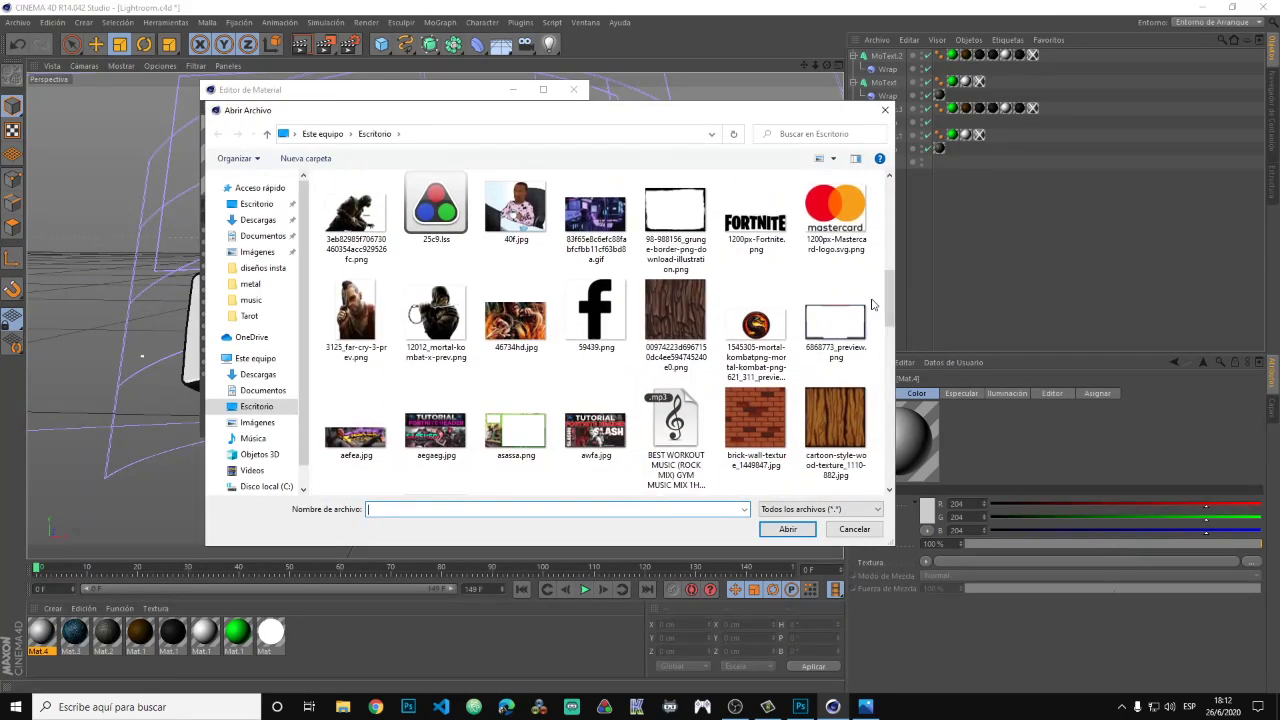
pyautogui.click(748, 420)
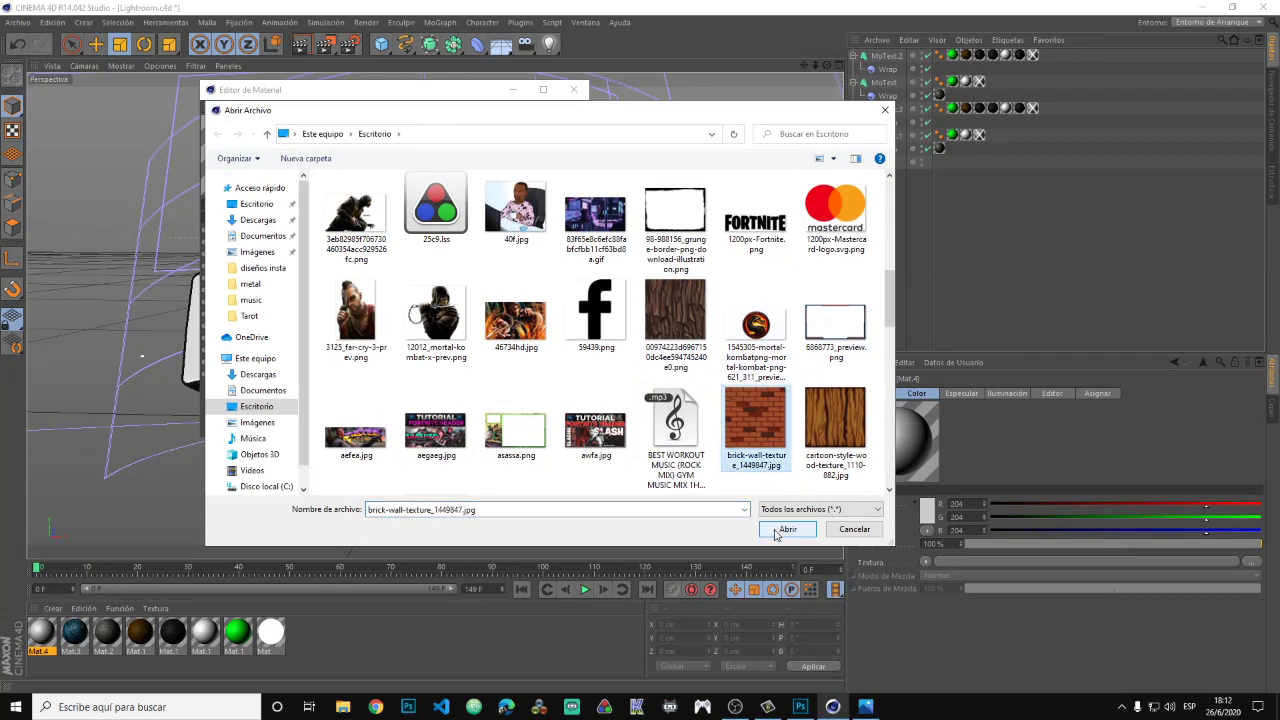
pyautogui.click(786, 530)
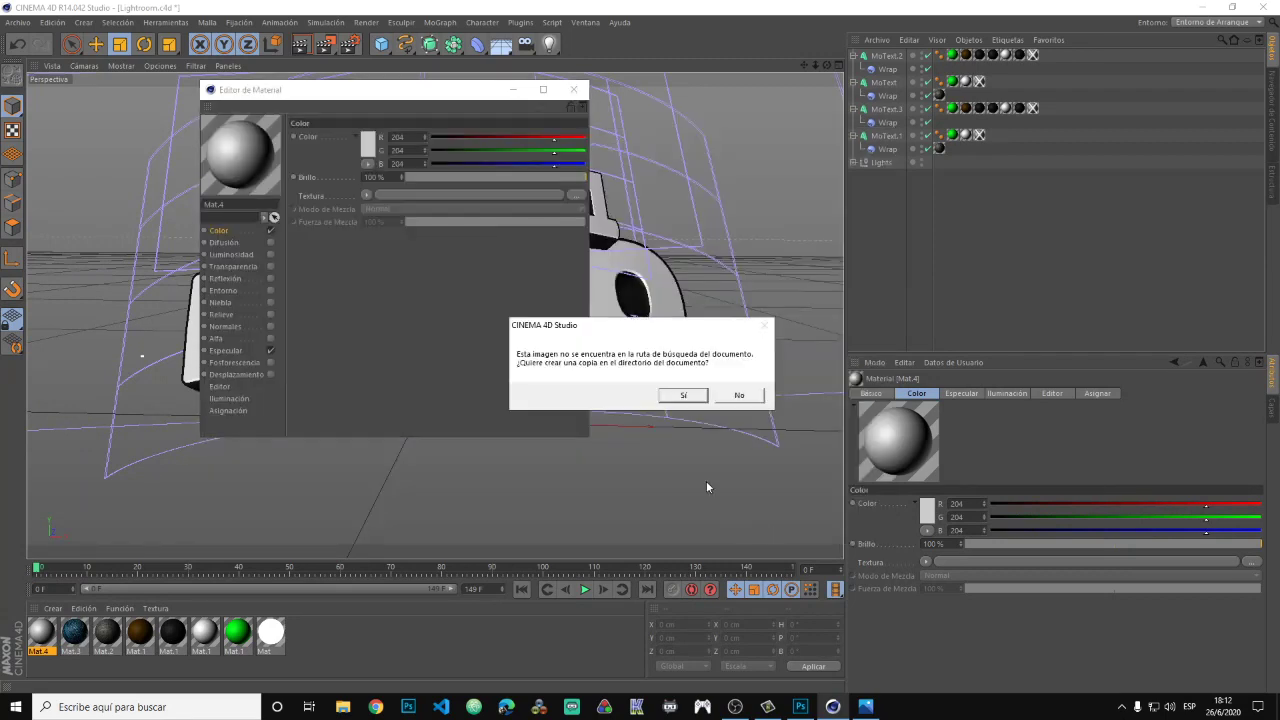
pyautogui.click(681, 396)
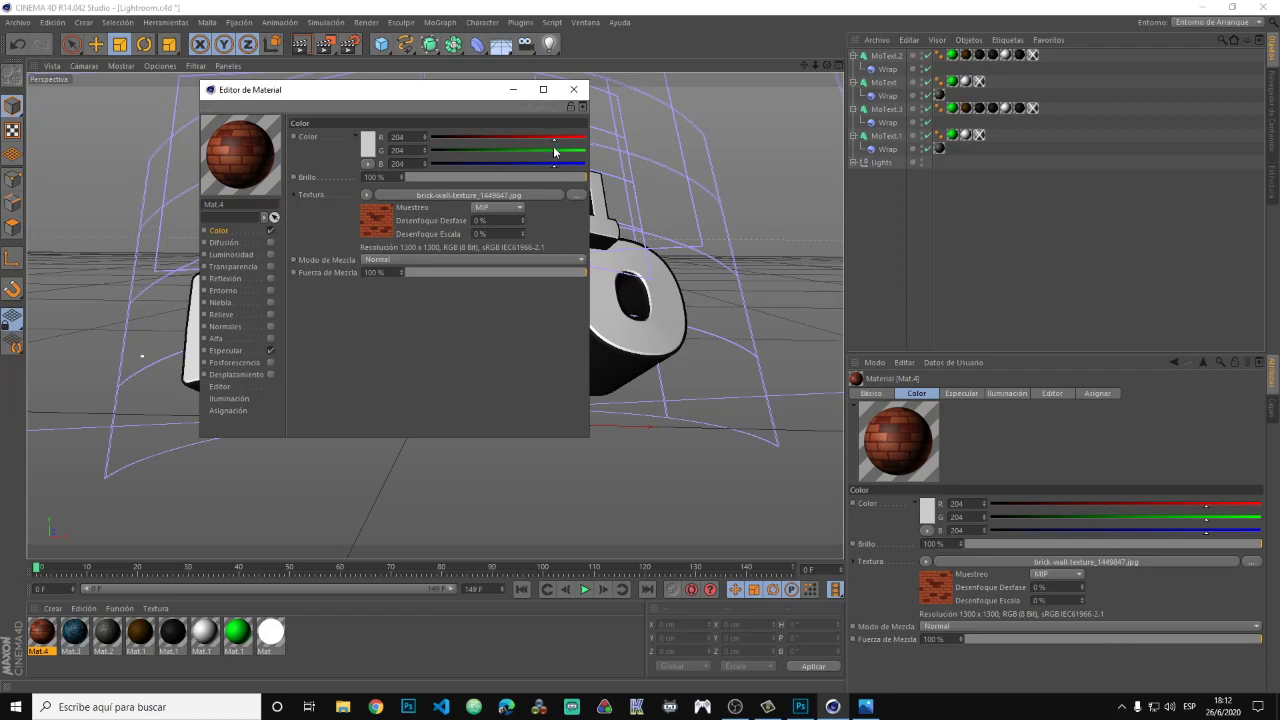
pyautogui.click(573, 89)
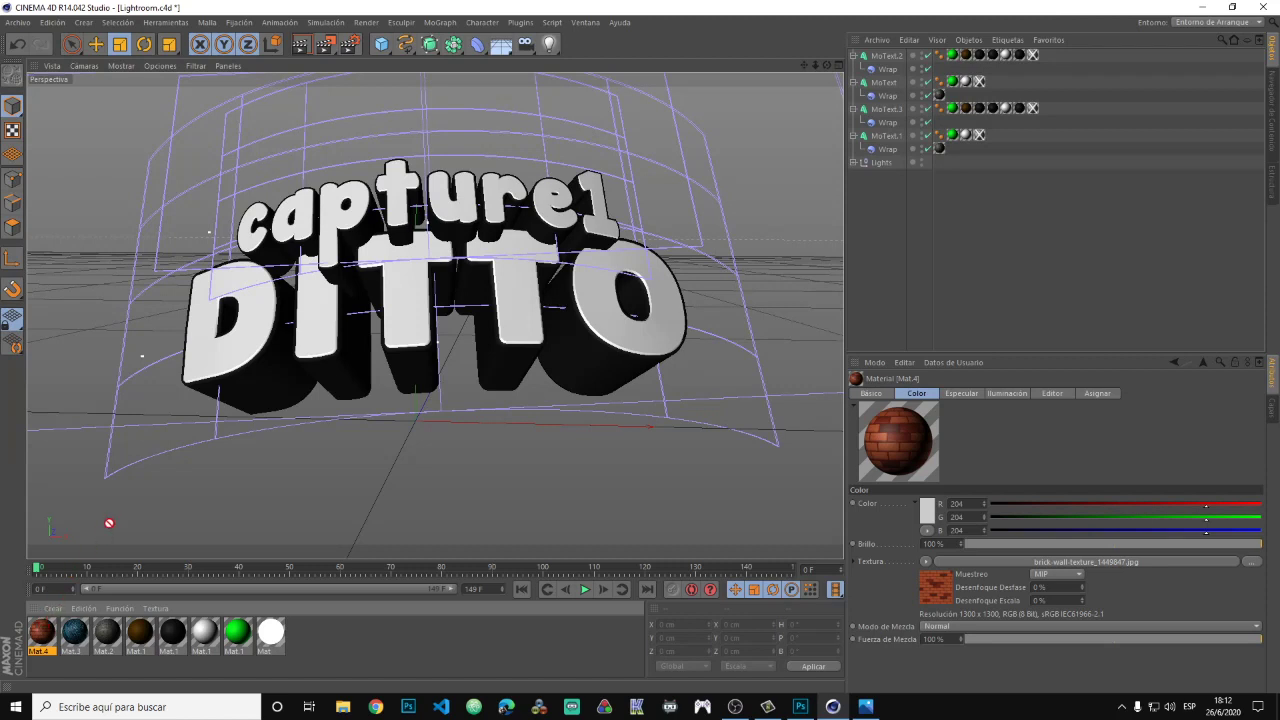
# Apply brick Mat.4 to the first capture1 MoText with cubic, seamless projection.
pyautogui.moveTo(105, 531); pyautogui.dragTo(338, 210)
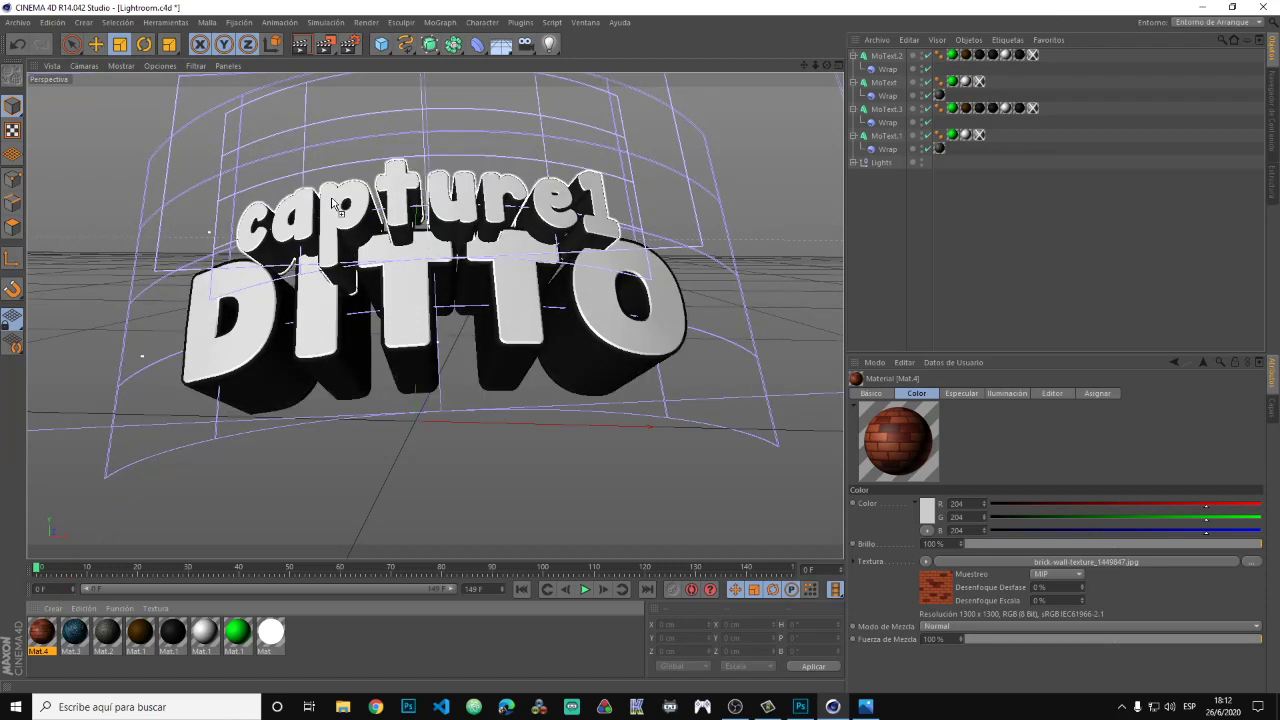
pyautogui.moveTo(335, 205); pyautogui.dragTo(334, 203)
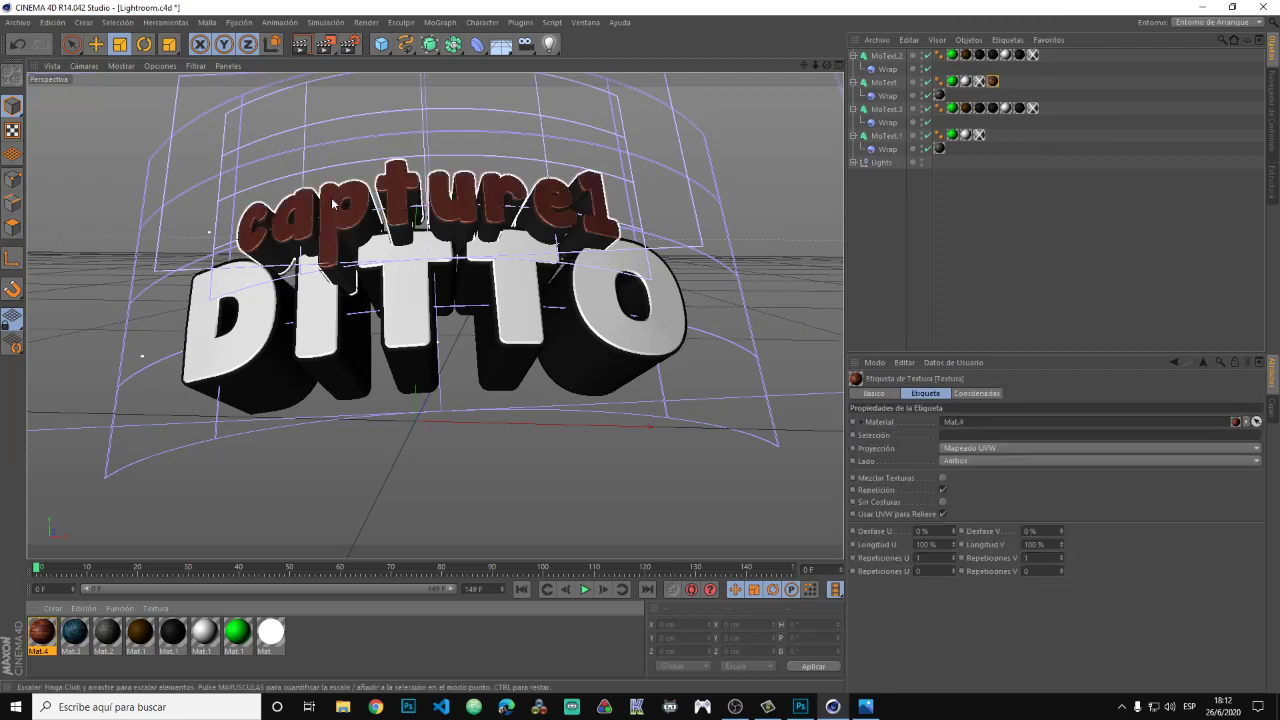
pyautogui.click(982, 447)
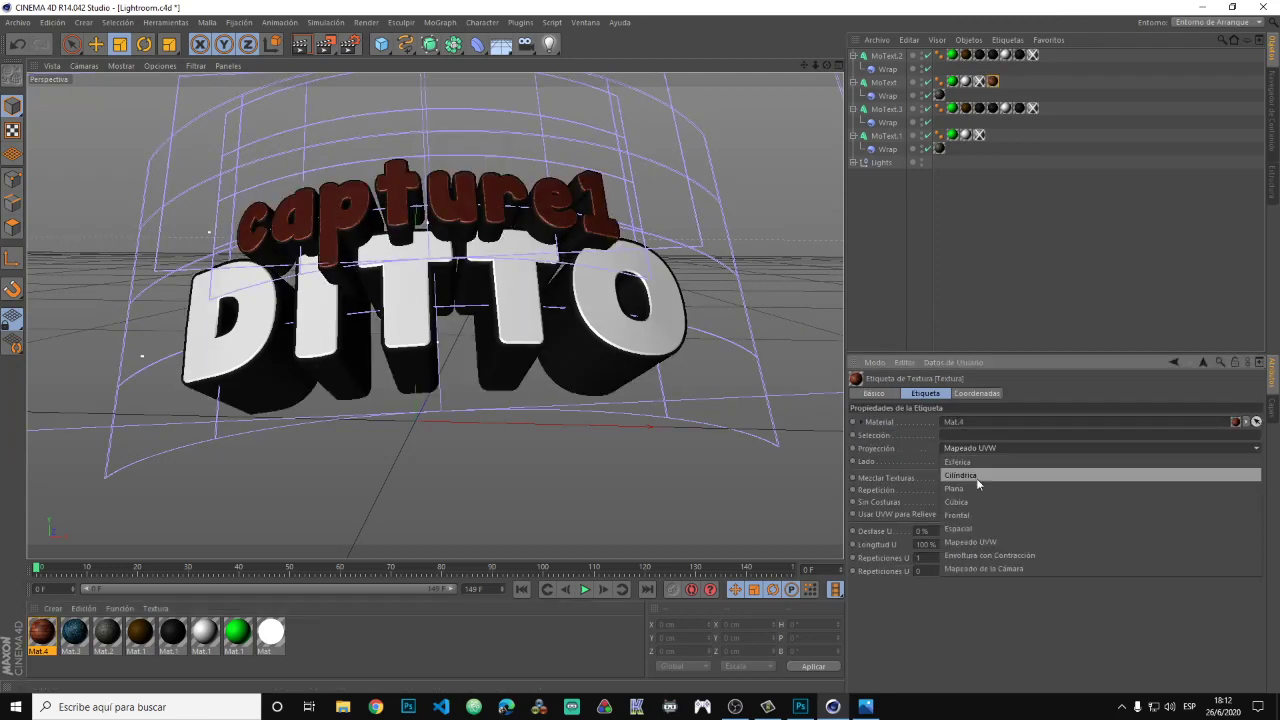
pyautogui.click(975, 503)
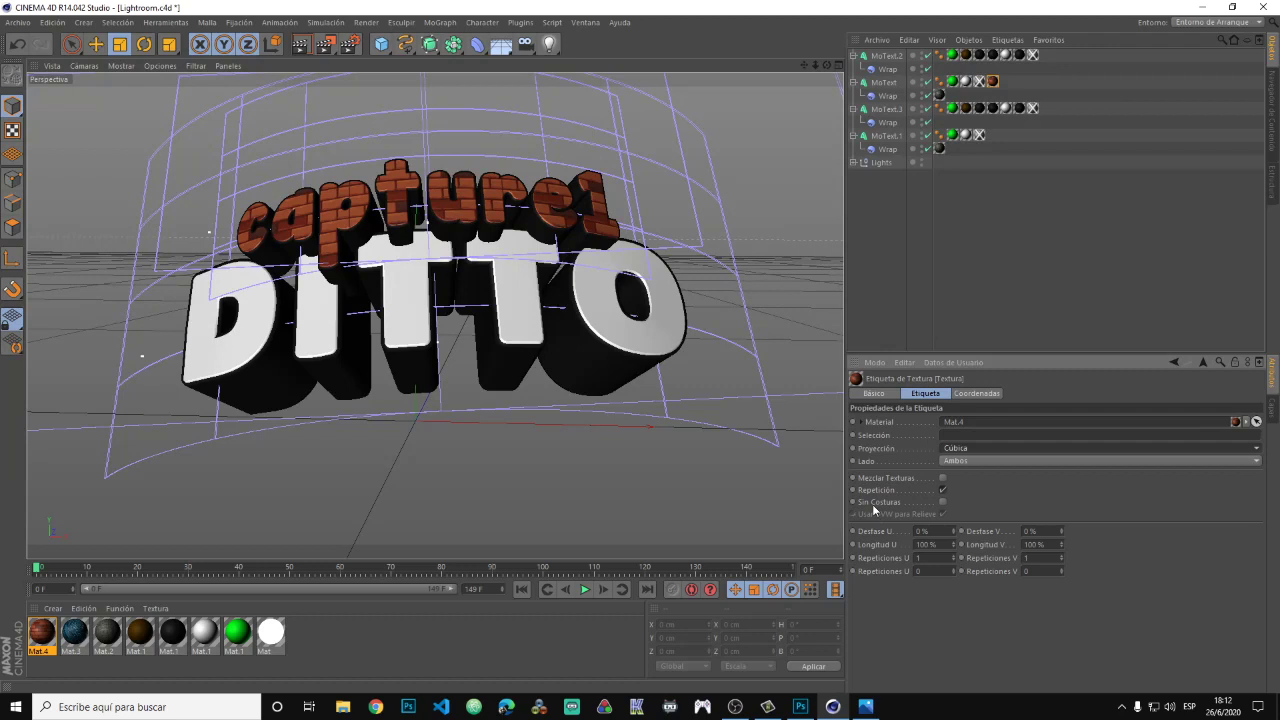
pyautogui.click(942, 502)
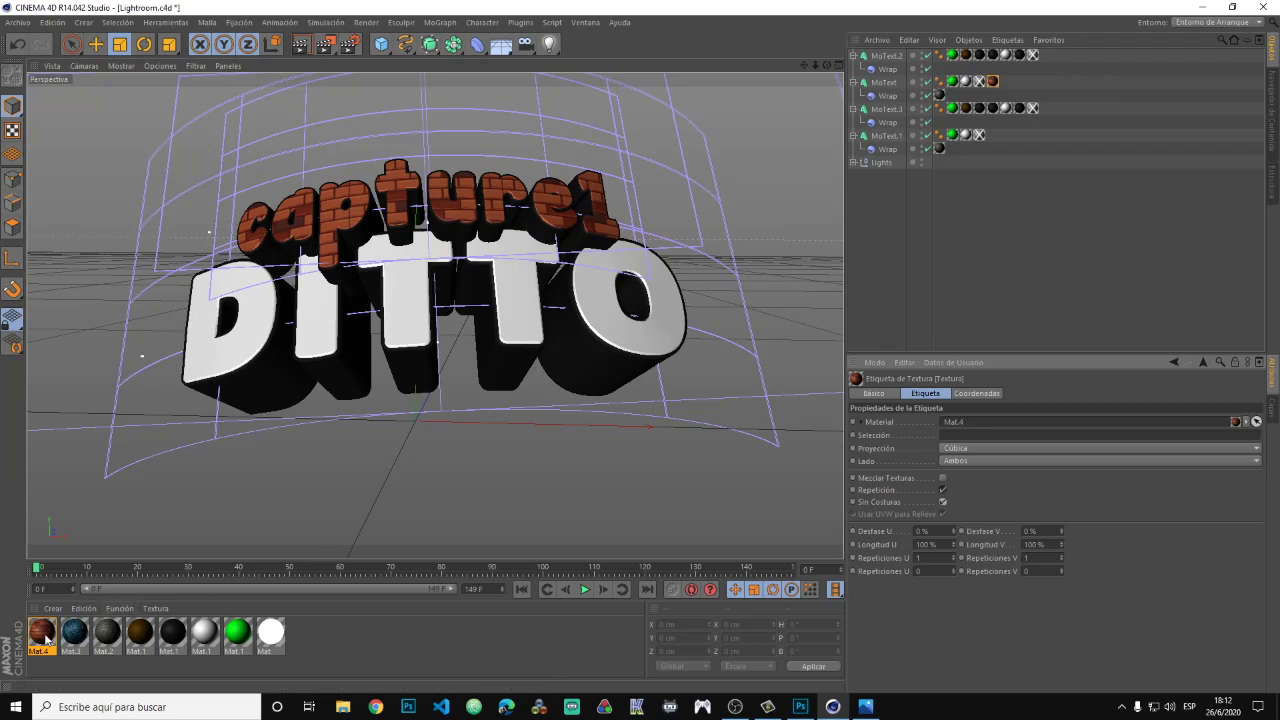
# Give the second capture1 MoText the same cubic, seamless brick mapping and create Mat.5.
pyautogui.moveTo(44, 636); pyautogui.dragTo(46, 616)
pyautogui.moveTo(186, 384); pyautogui.dragTo(283, 262)
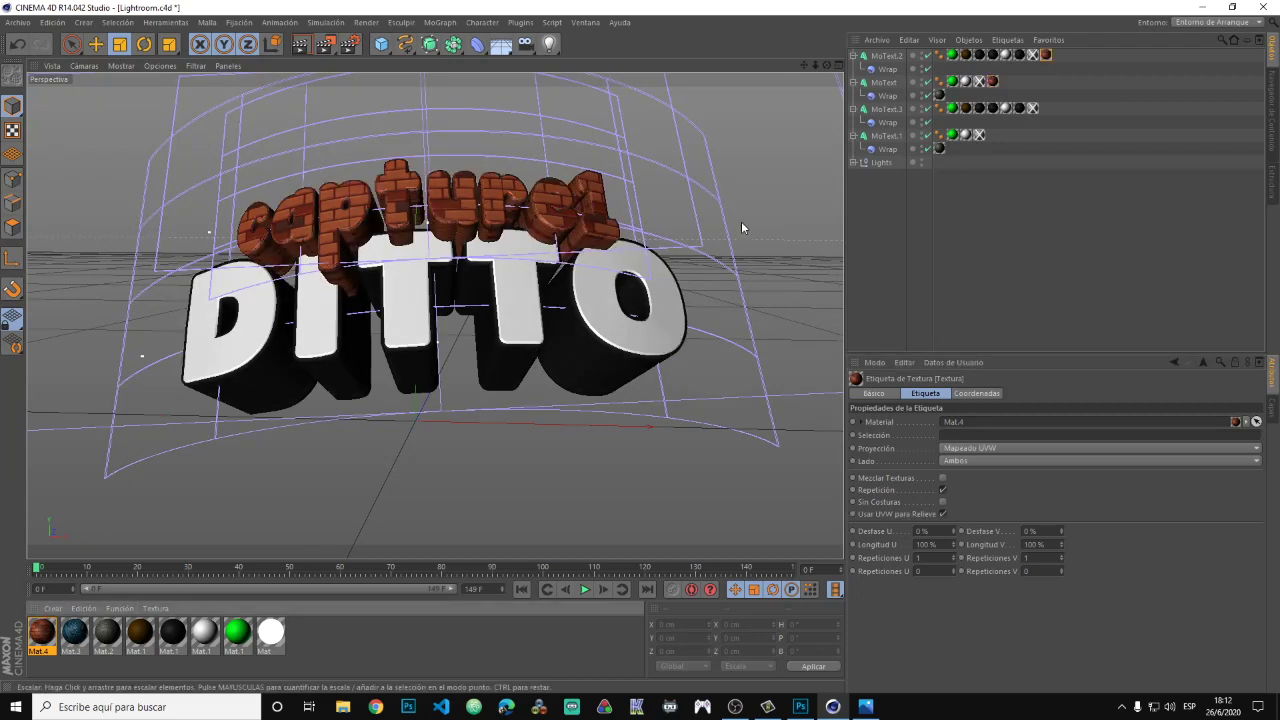
pyautogui.click(956, 447)
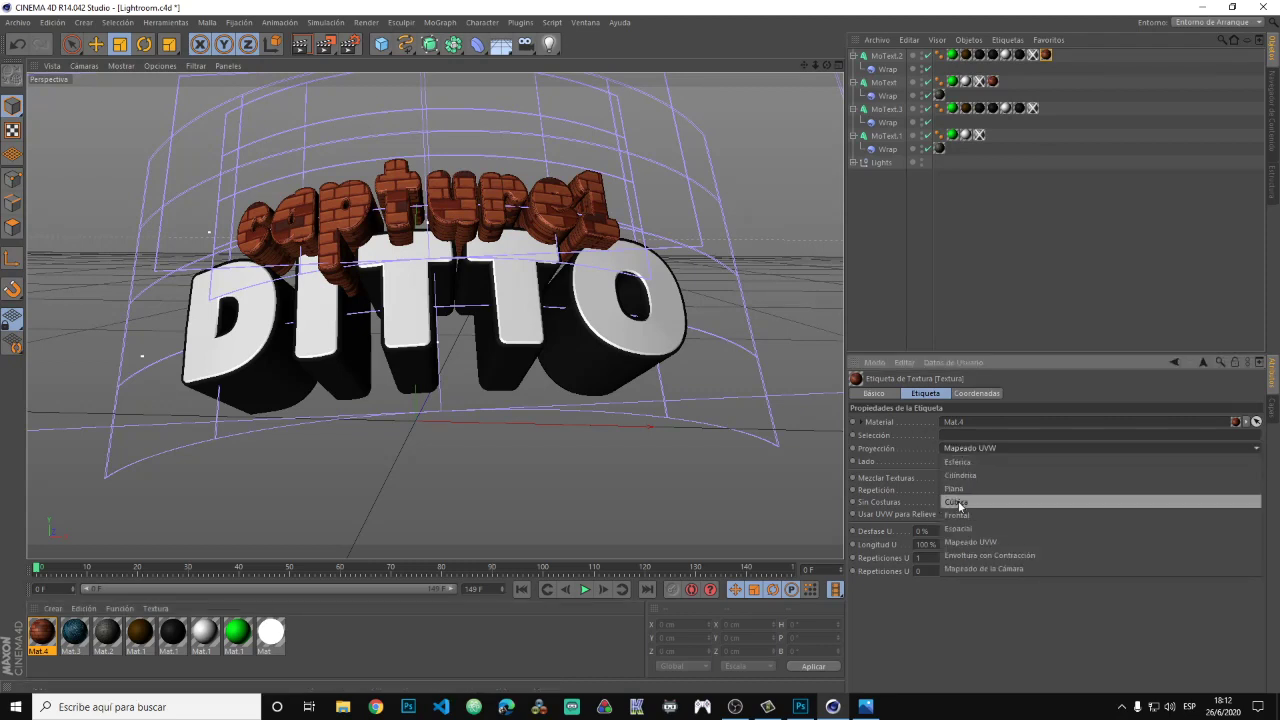
pyautogui.click(941, 502)
pyautogui.click(941, 502)
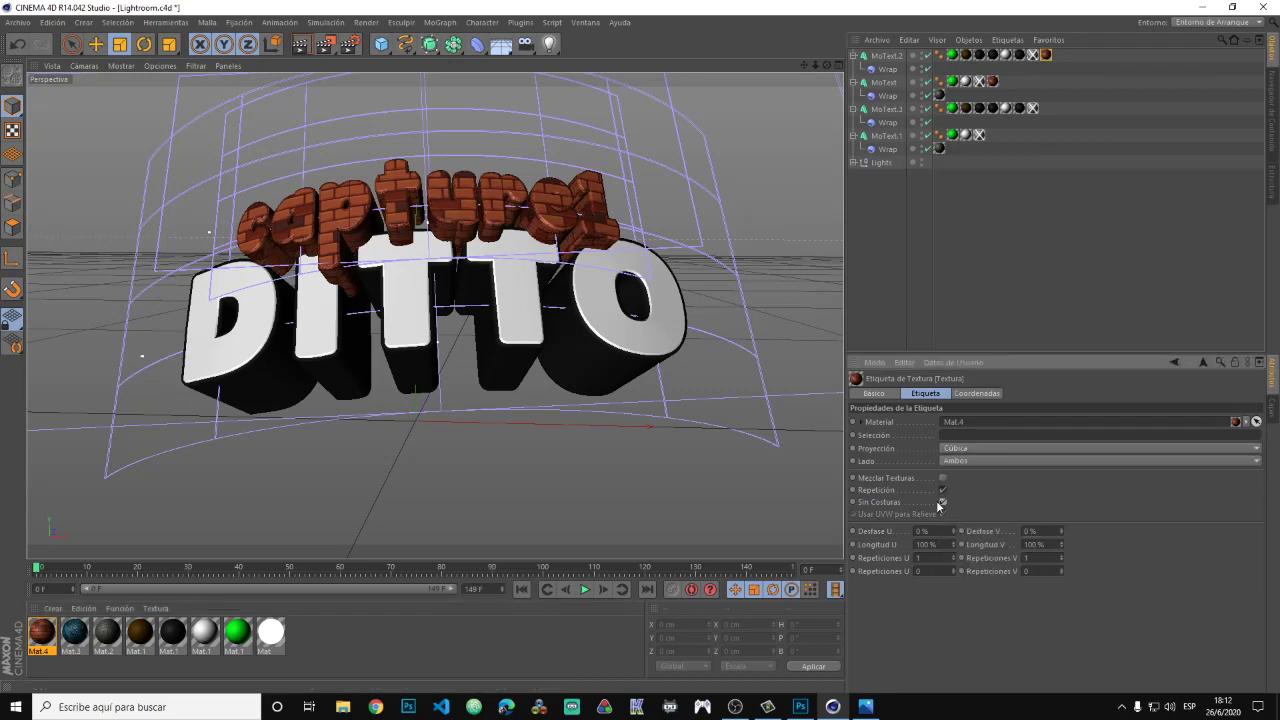
pyautogui.click(52, 608)
pyautogui.click(75, 490)
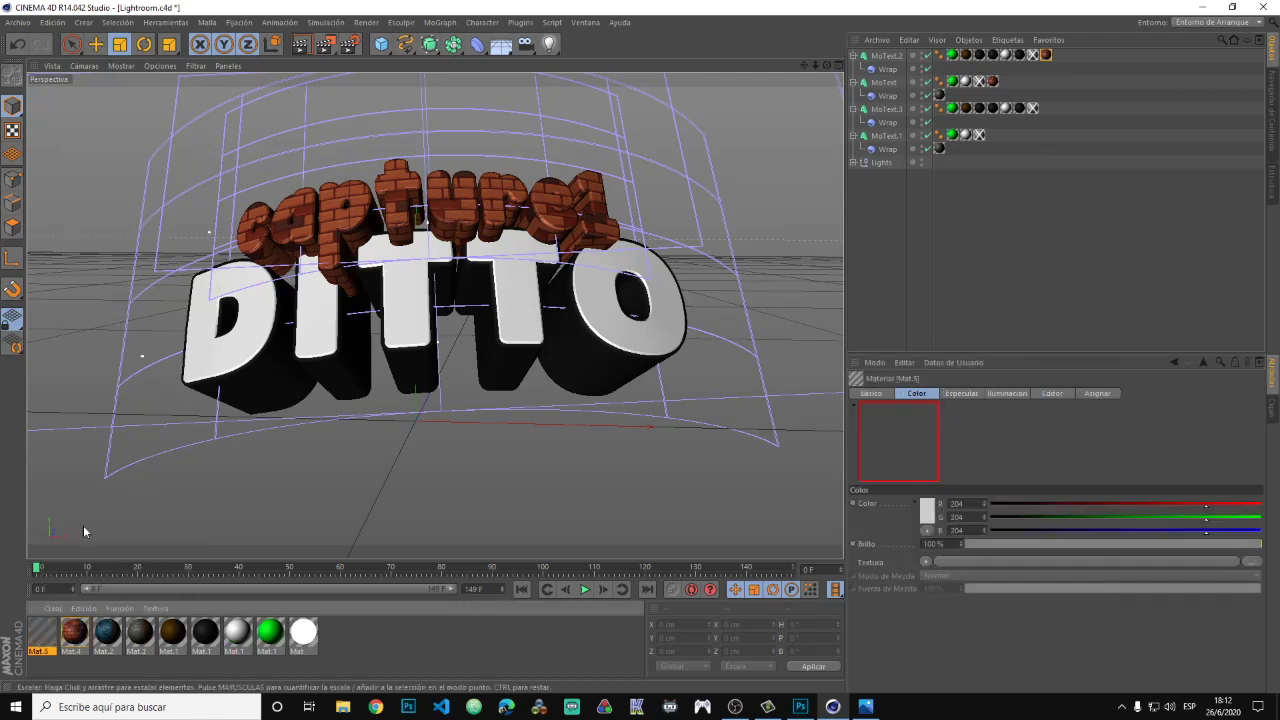
# Load a wood-grain texture image as Mat.5's colour texture.
pyautogui.doubleClick(41, 633)
pyautogui.click(570, 194)
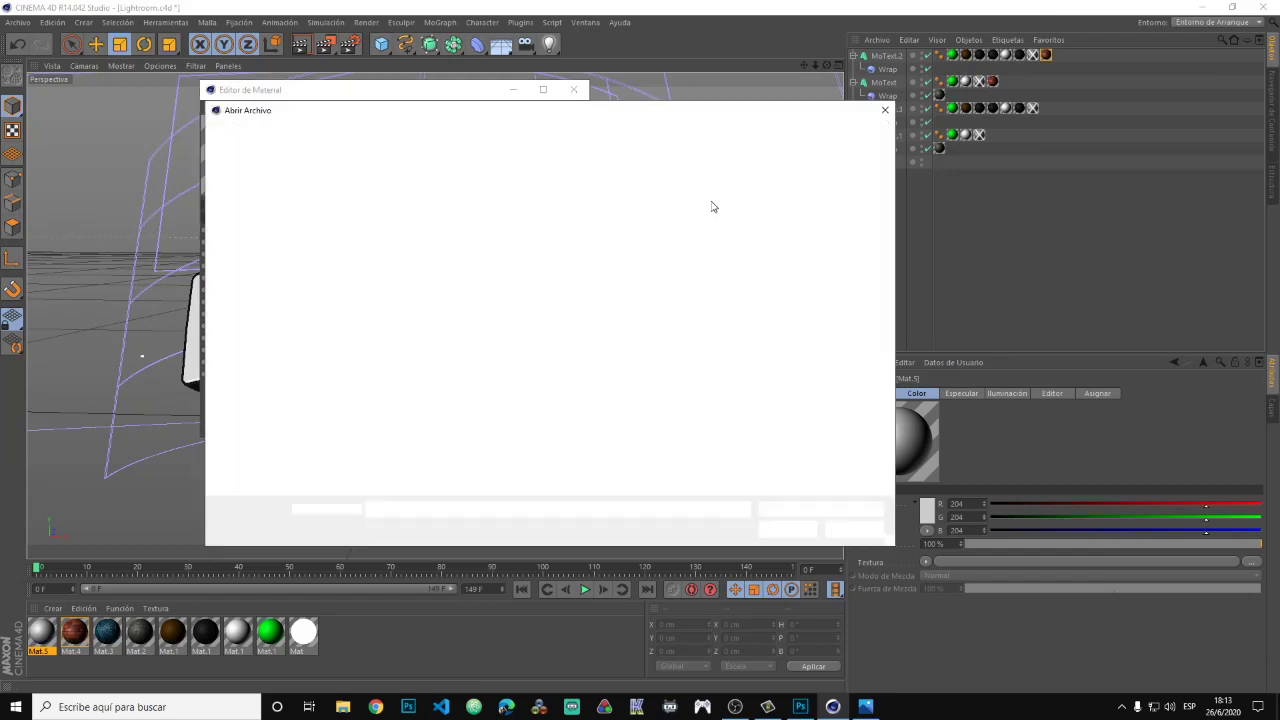
pyautogui.moveTo(889, 200); pyautogui.dragTo(884, 310)
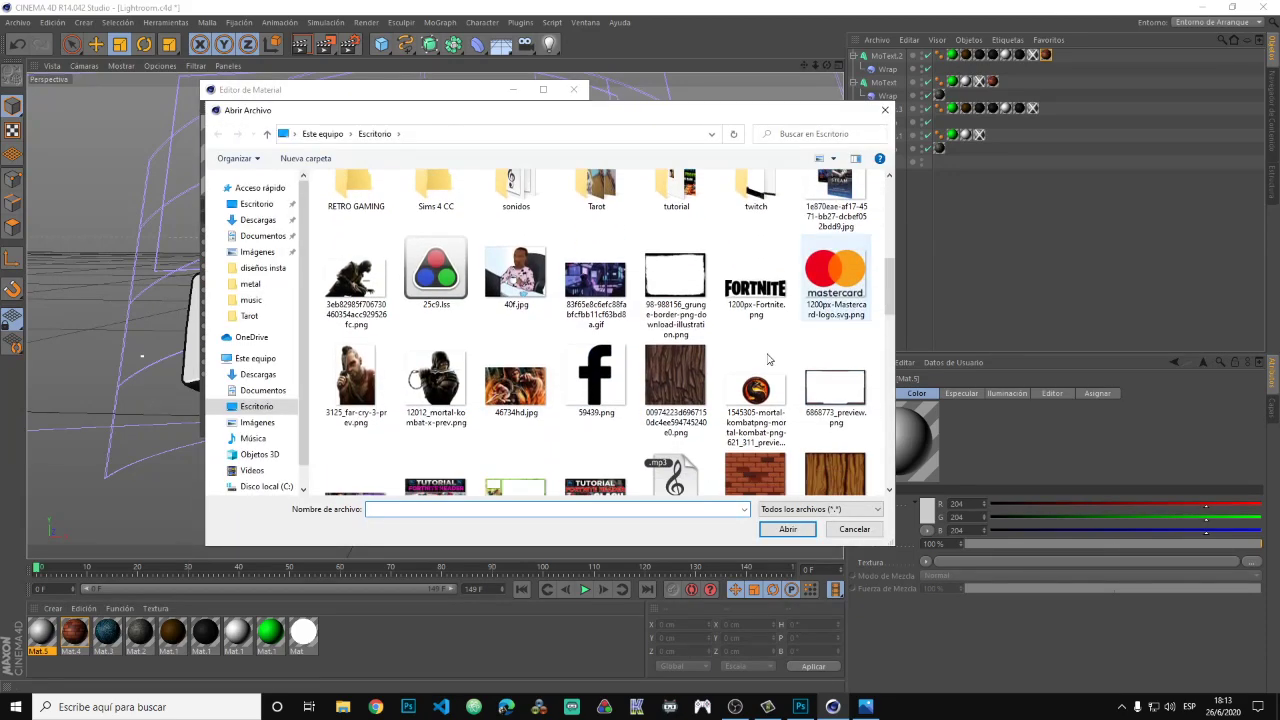
pyautogui.click(677, 400)
pyautogui.click(764, 529)
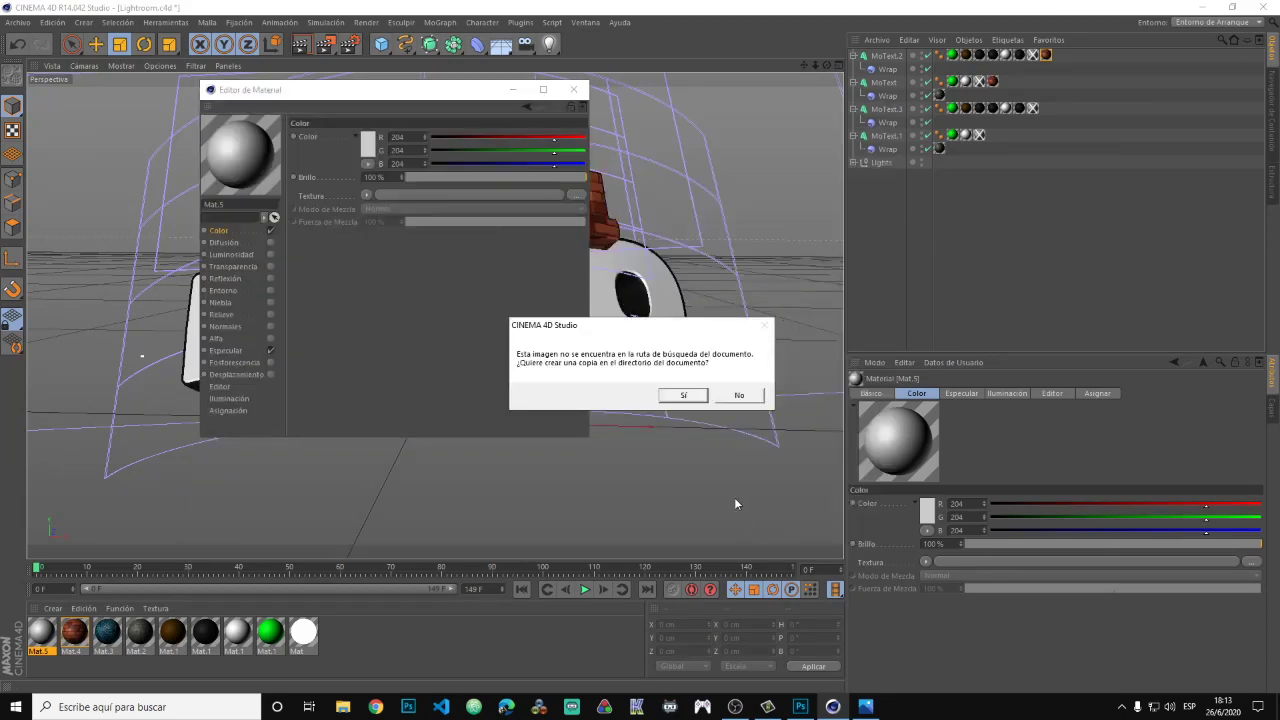
pyautogui.click(682, 396)
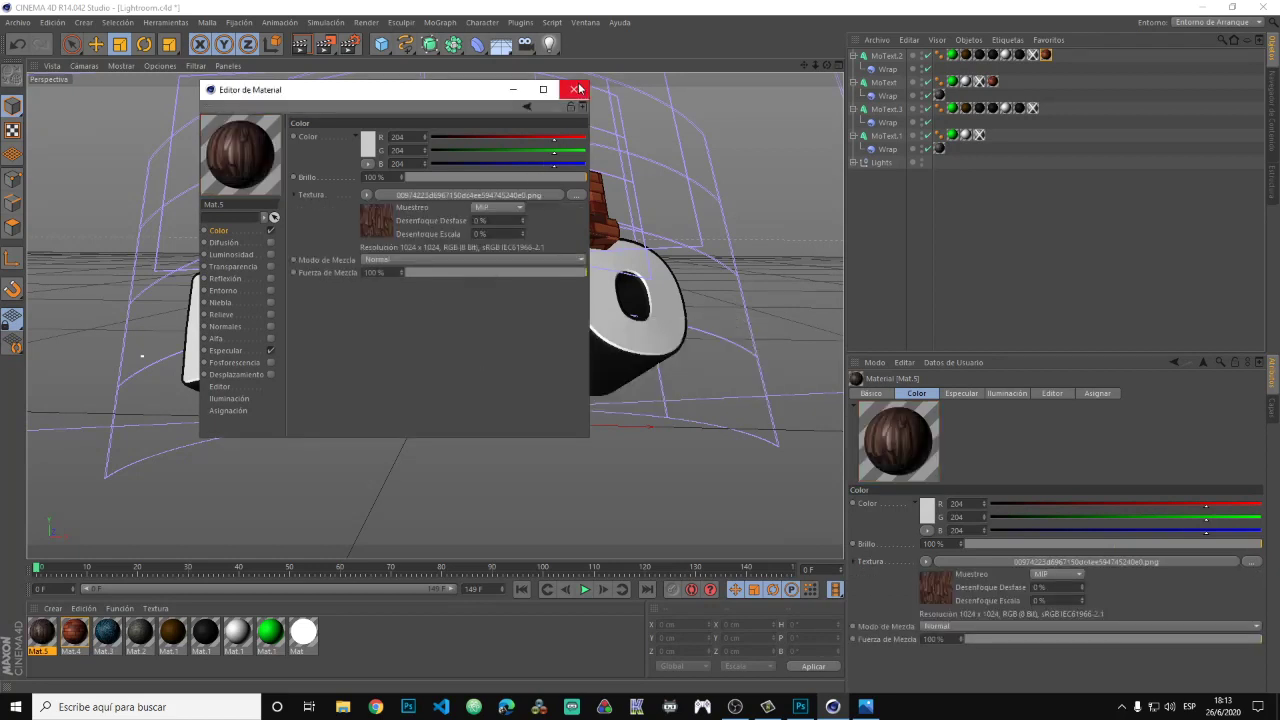
pyautogui.click(573, 89)
# Apply wood Mat.5 to both DITTO text objects with cubic, seamless projection.
pyautogui.moveTo(42, 634); pyautogui.dragTo(257, 338)
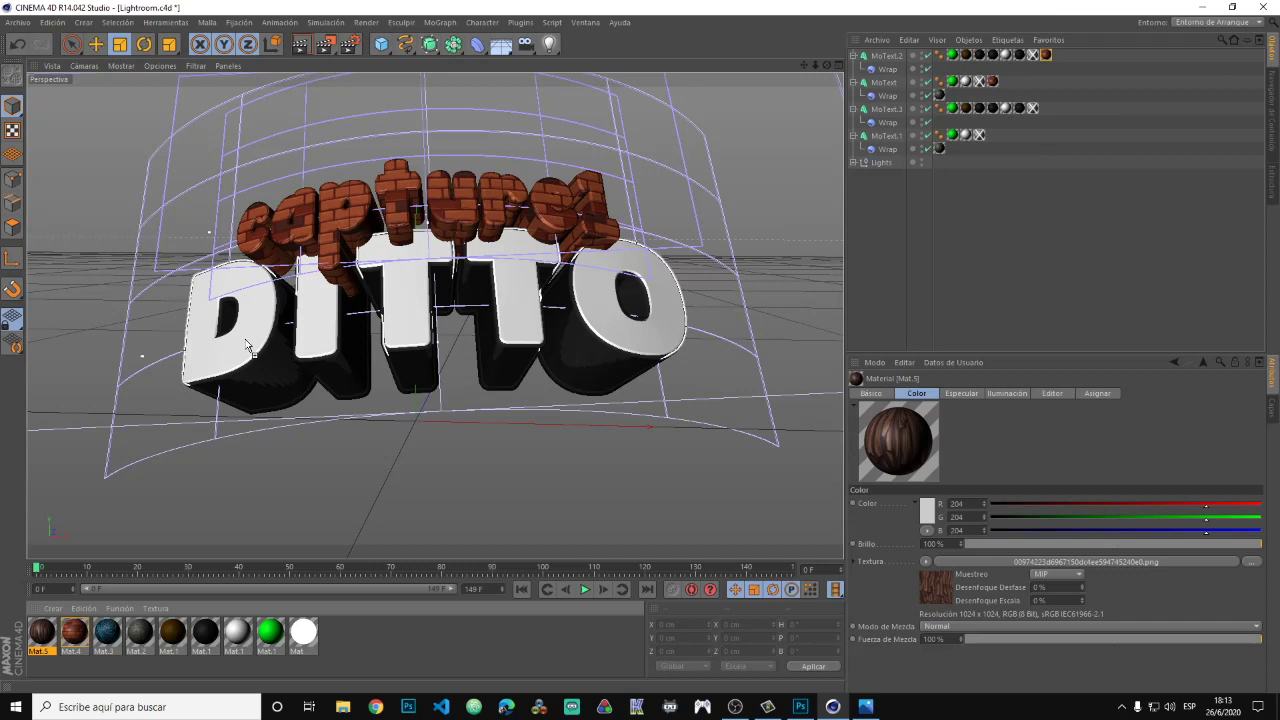
pyautogui.click(959, 448)
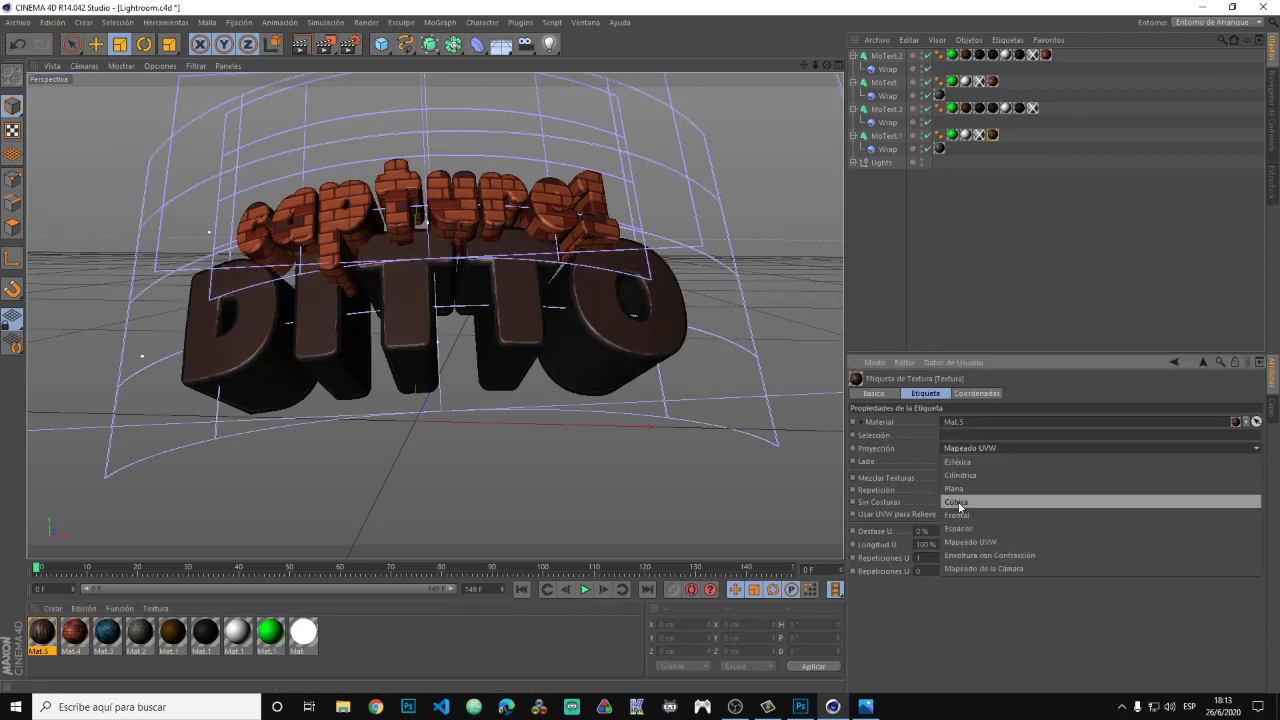
pyautogui.click(959, 503)
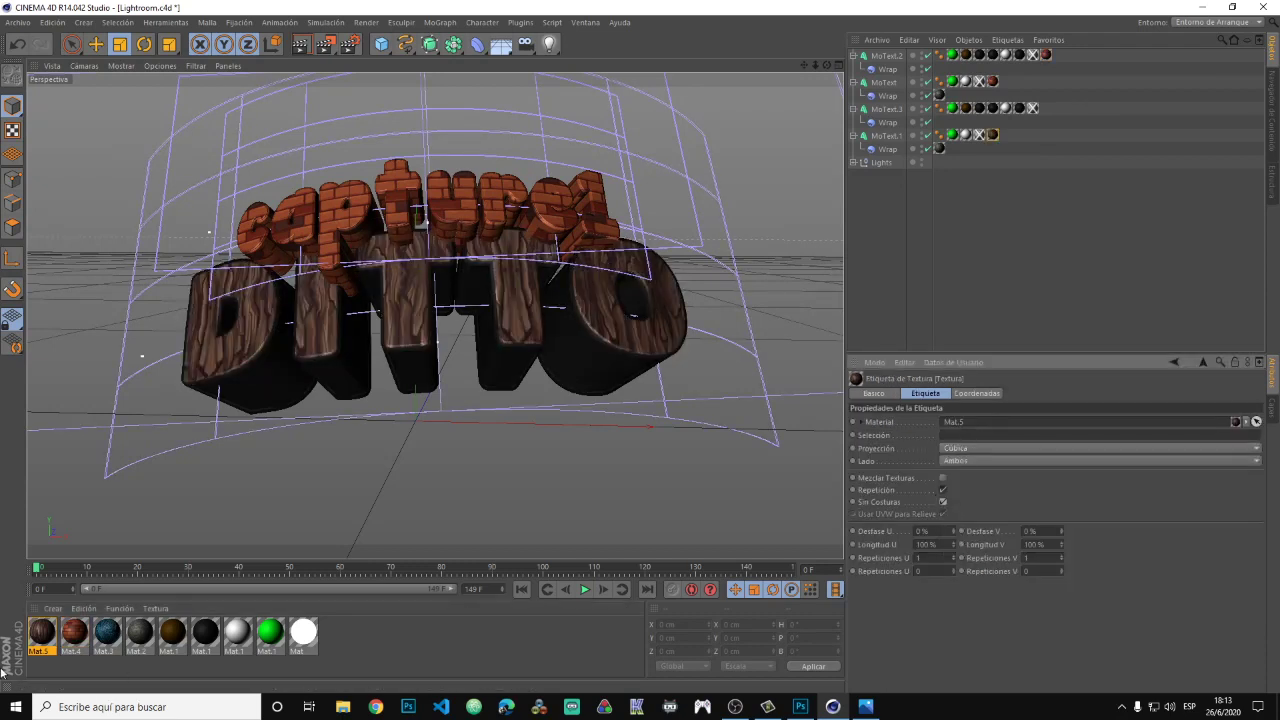
pyautogui.moveTo(38, 634); pyautogui.dragTo(1040, 108)
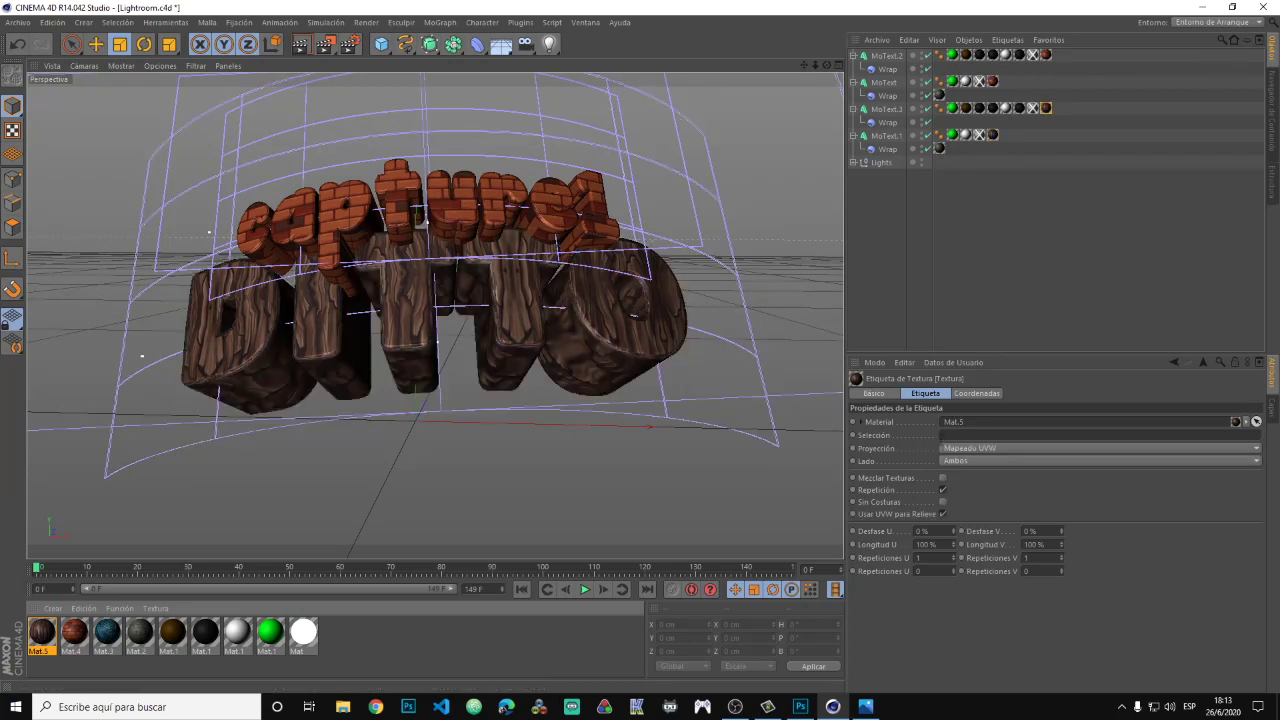
pyautogui.click(955, 449)
pyautogui.click(958, 500)
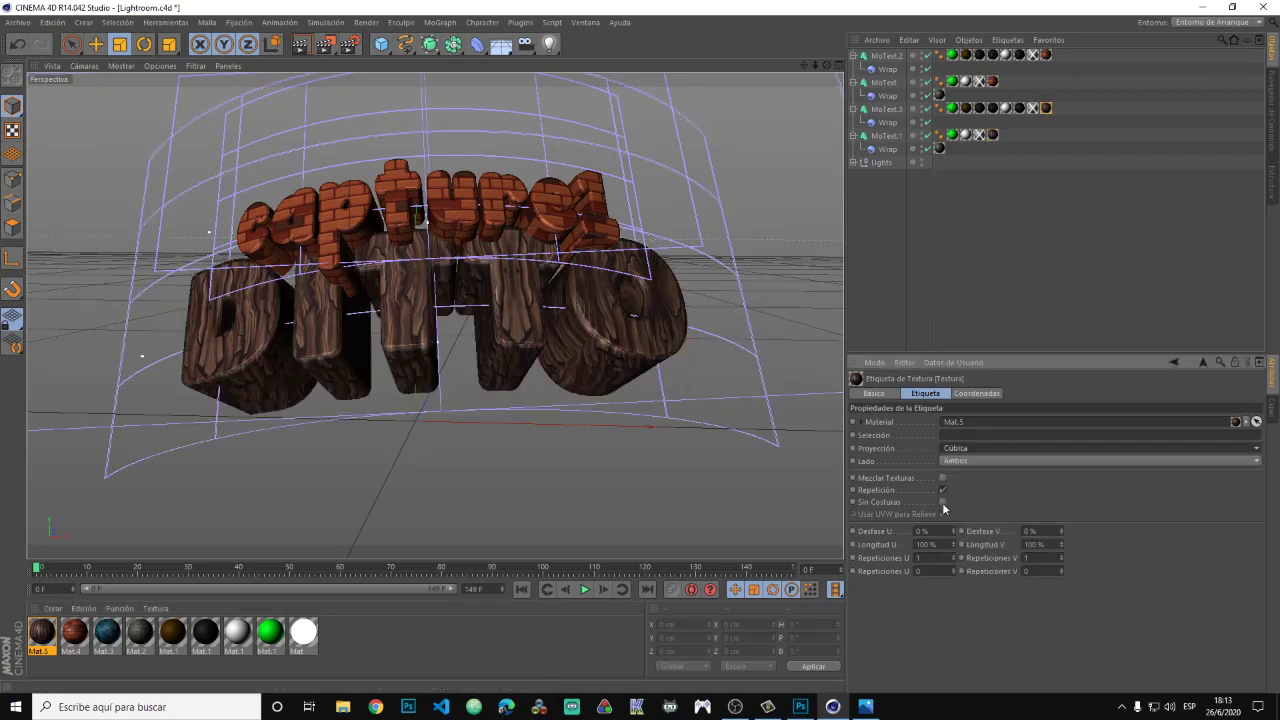
pyautogui.click(942, 502)
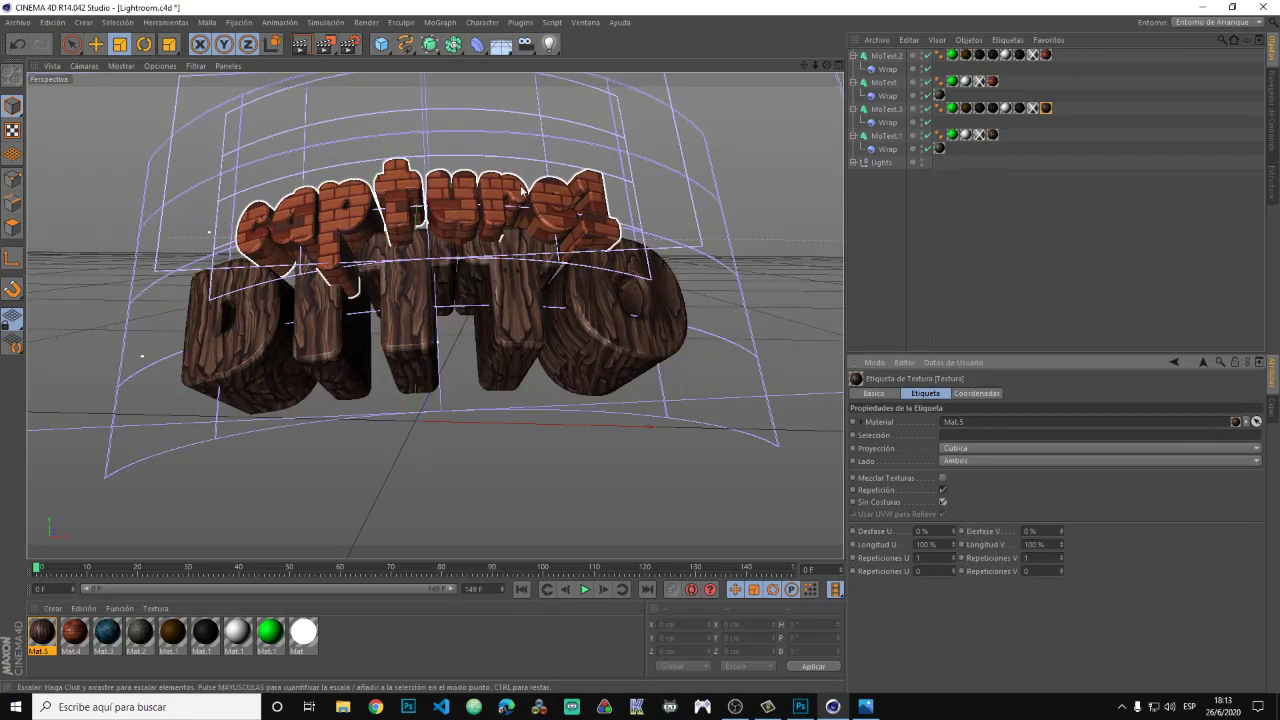
pyautogui.press('e')
pyautogui.moveTo(662, 184); pyautogui.dragTo(772, 240)
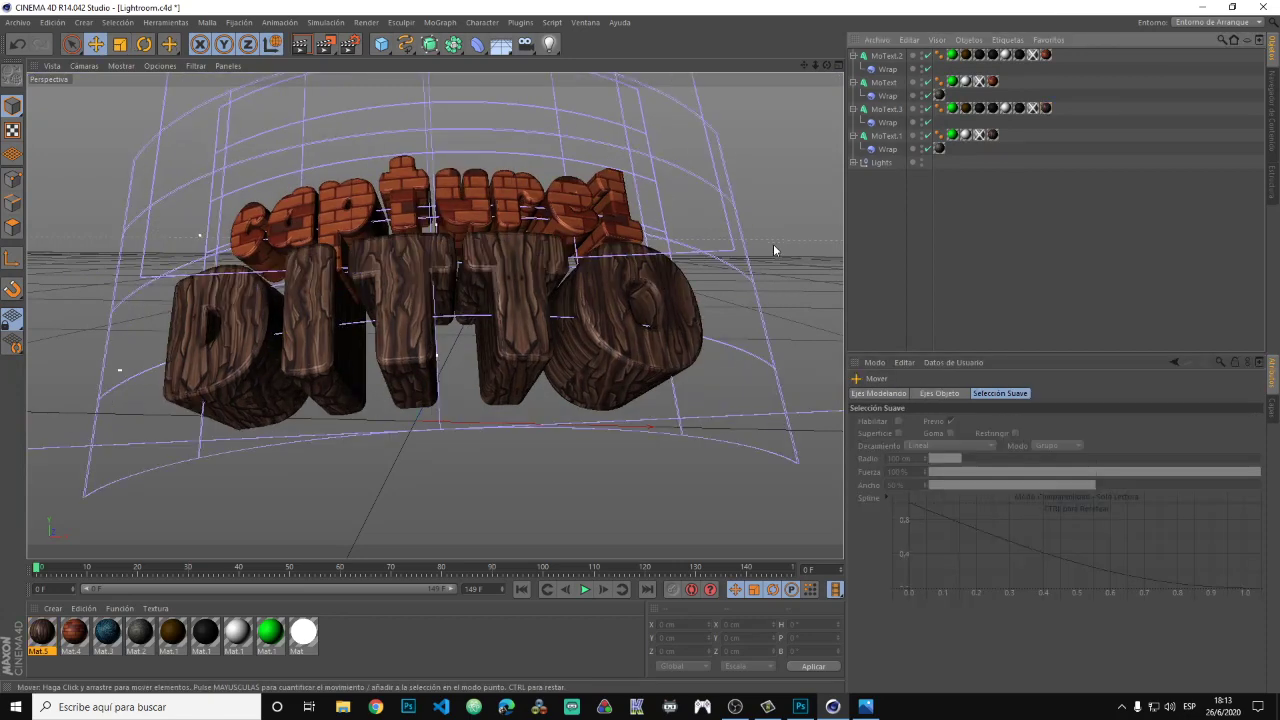
# Set the render save path to a file named ditto on the Desktop.
pyautogui.click(349, 44)
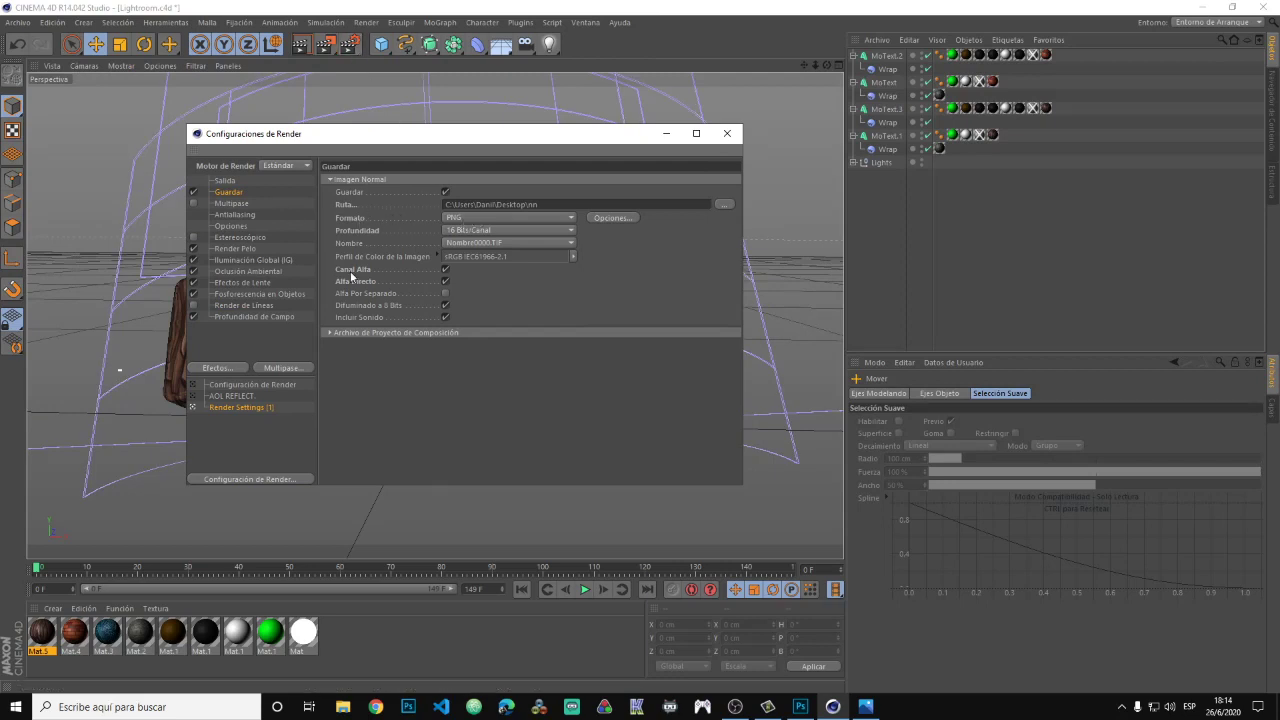
pyautogui.click(723, 204)
pyautogui.click(310, 526)
pyautogui.write('ditto')
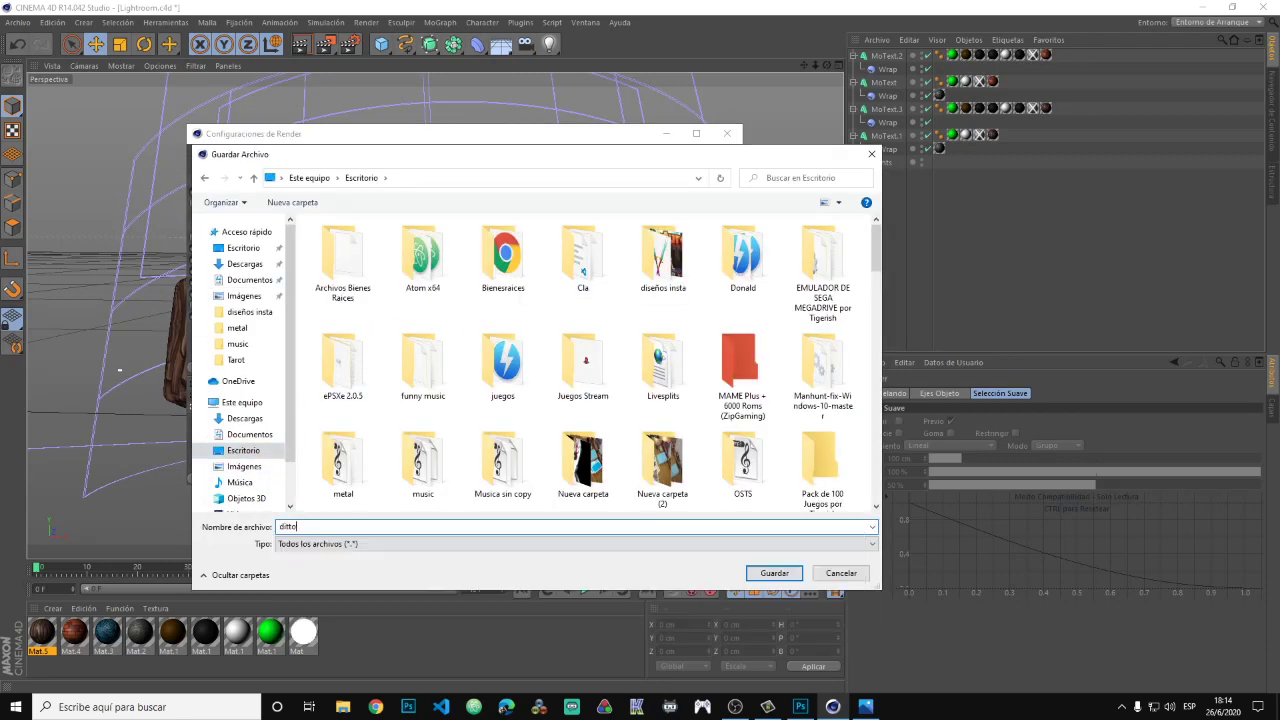
pyautogui.click(774, 573)
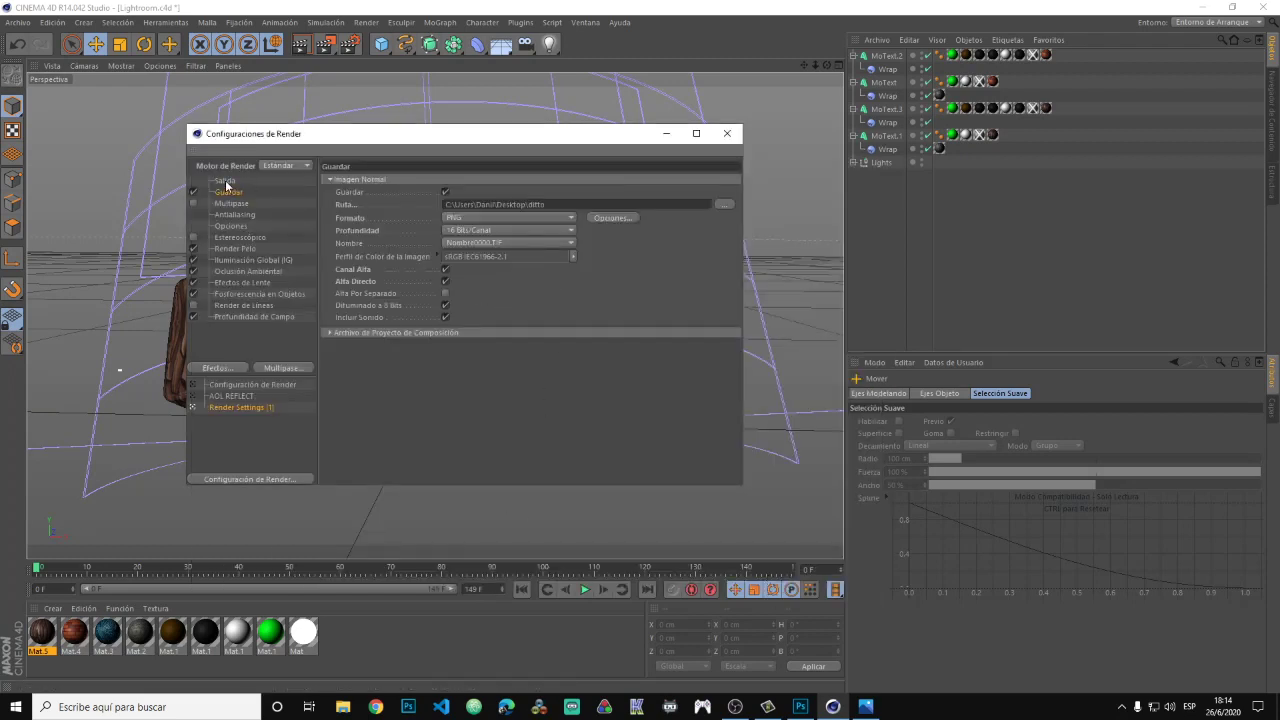
# Set the render output resolution to 300 ppi at 1920 × 1080.
pyautogui.click(225, 182)
pyautogui.click(436, 205)
pyautogui.press('Tab')
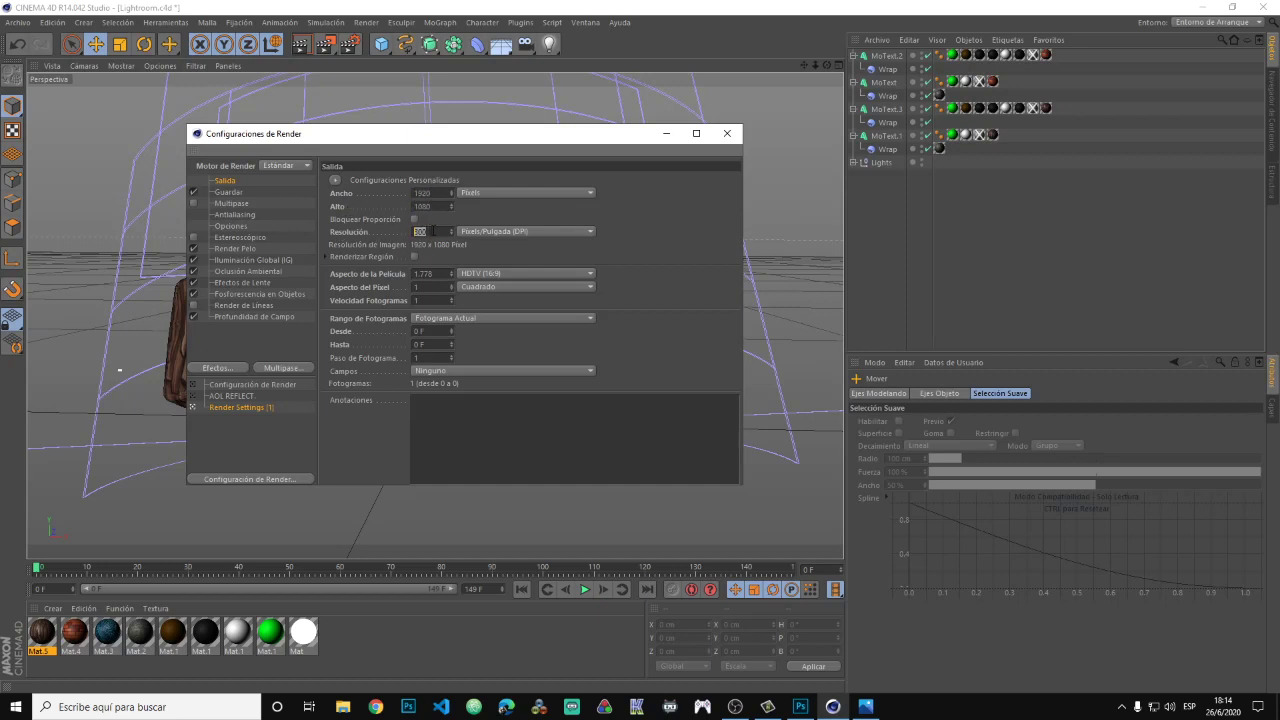
pyautogui.write('300')
pyautogui.click(727, 133)
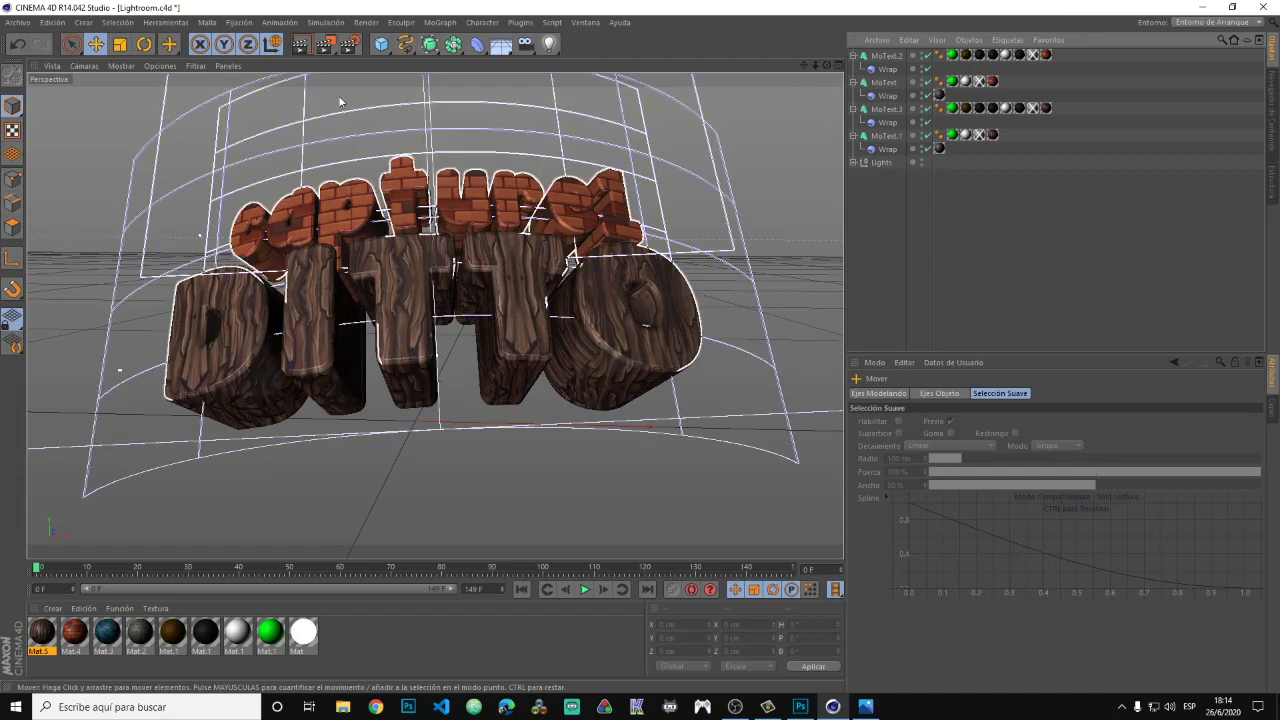
# Render the brick-and-wood title to ditto.png and close the Picture Viewer.
pyautogui.click(325, 46)
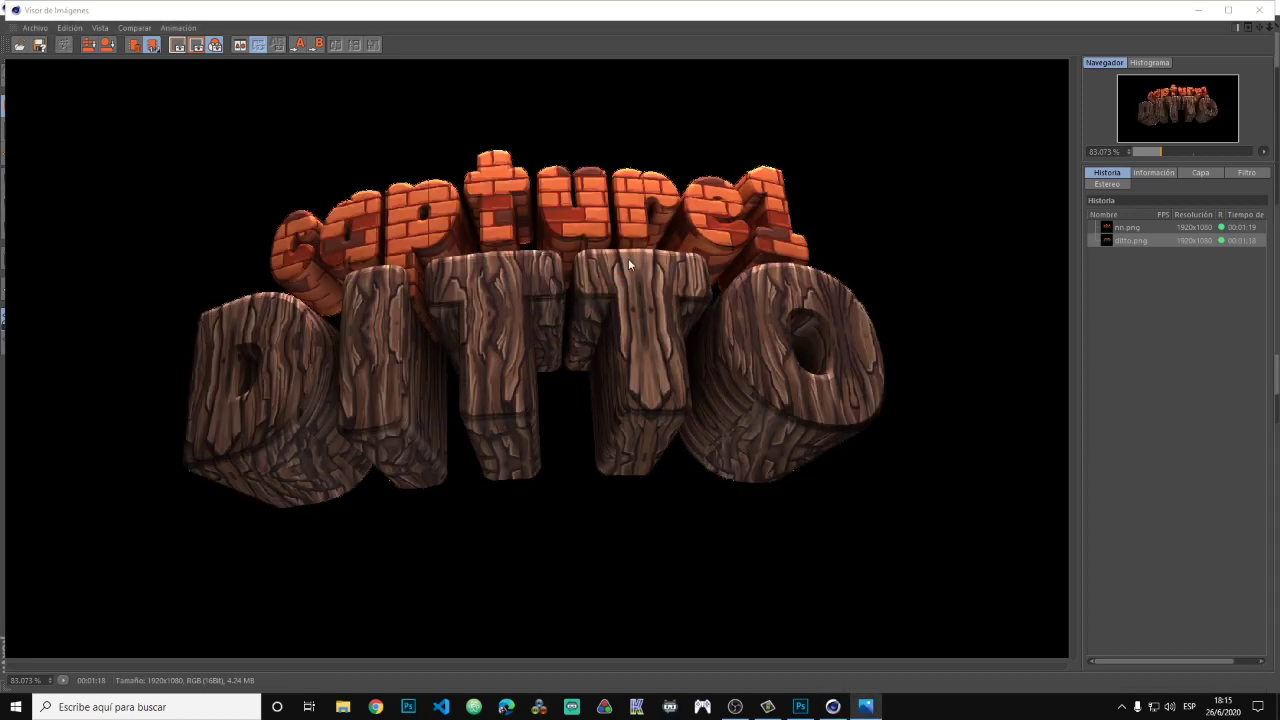
pyautogui.click(1266, 12)
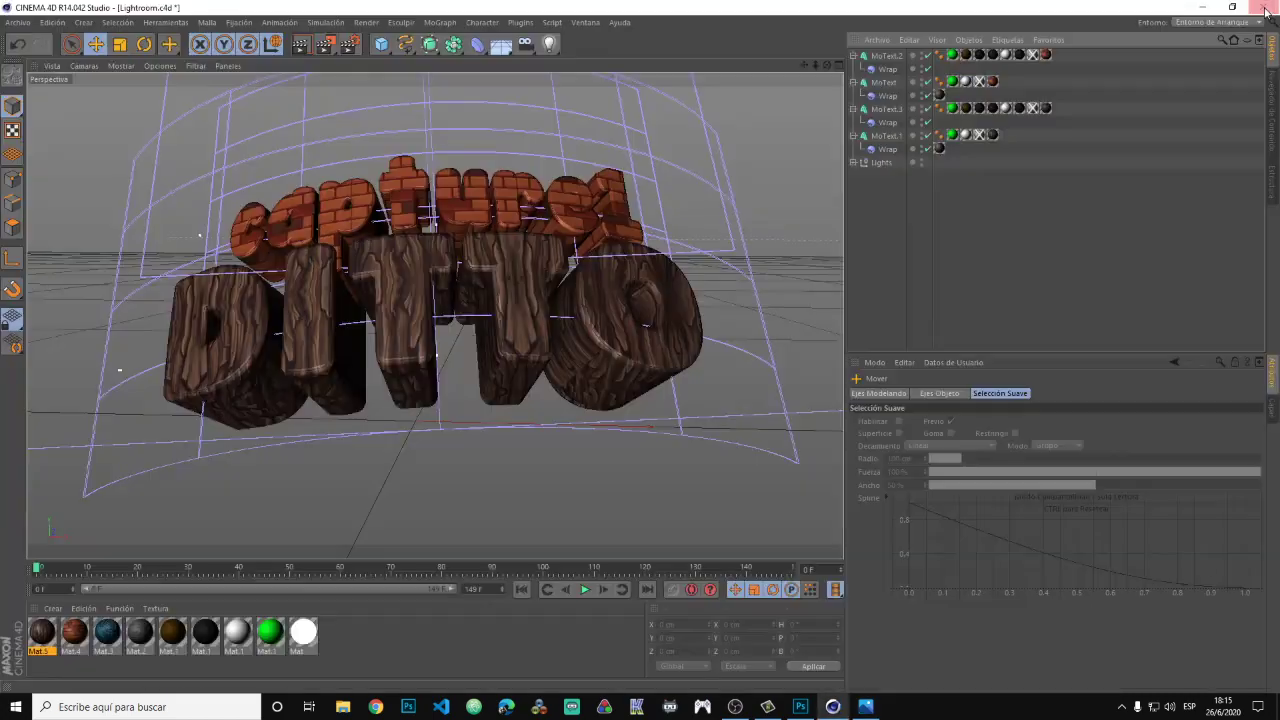
# Exit Cinema 4D and place ditto.png as an embedded image in the banner.
pyautogui.click(645, 399)
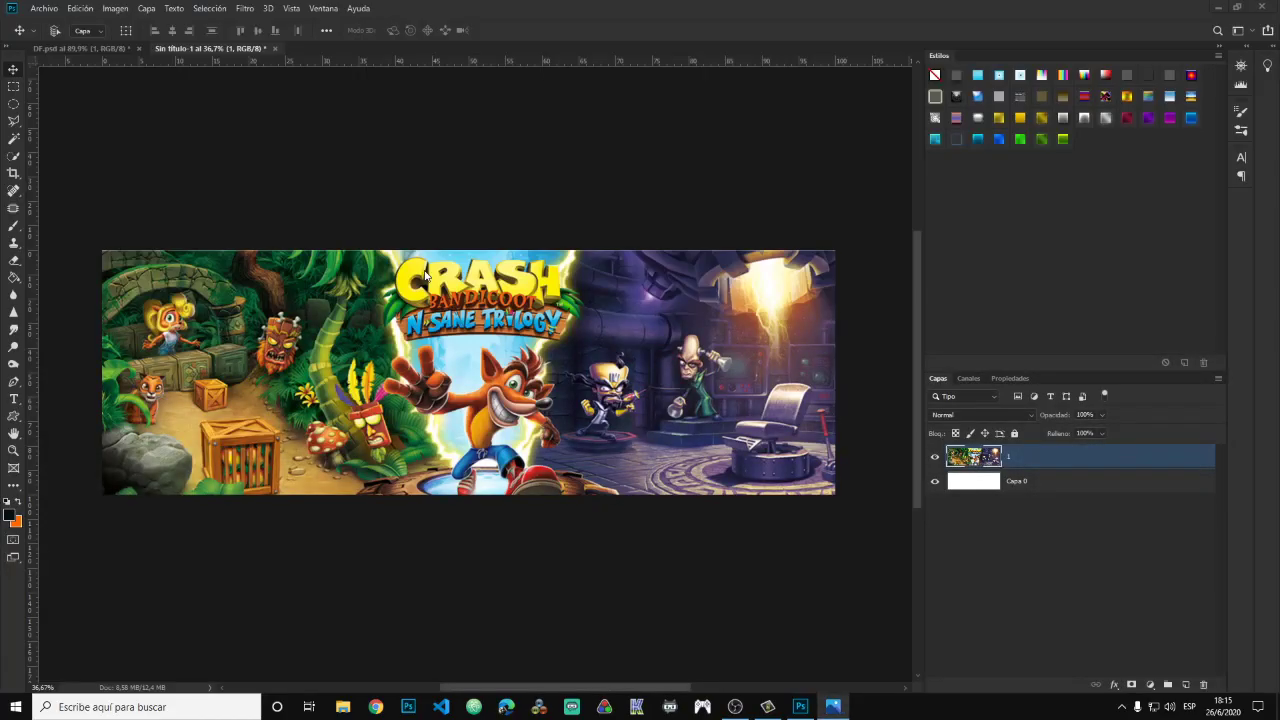
pyautogui.click(45, 8)
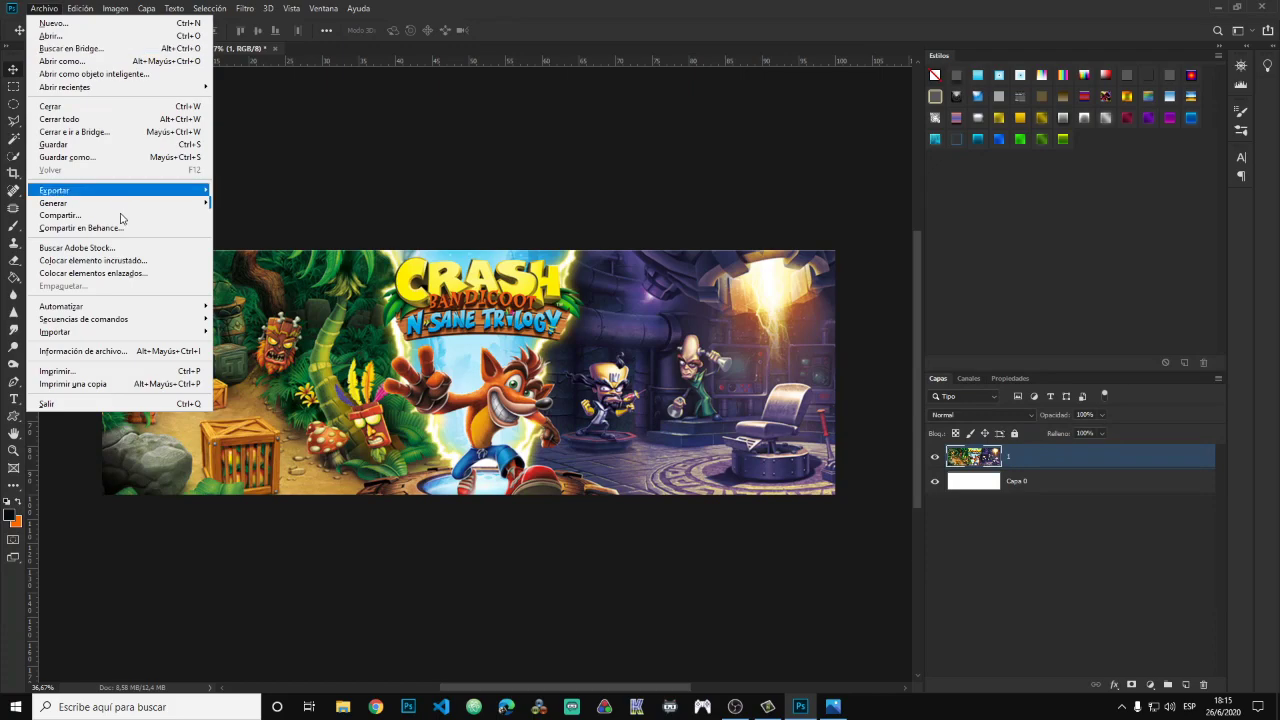
pyautogui.click(140, 263)
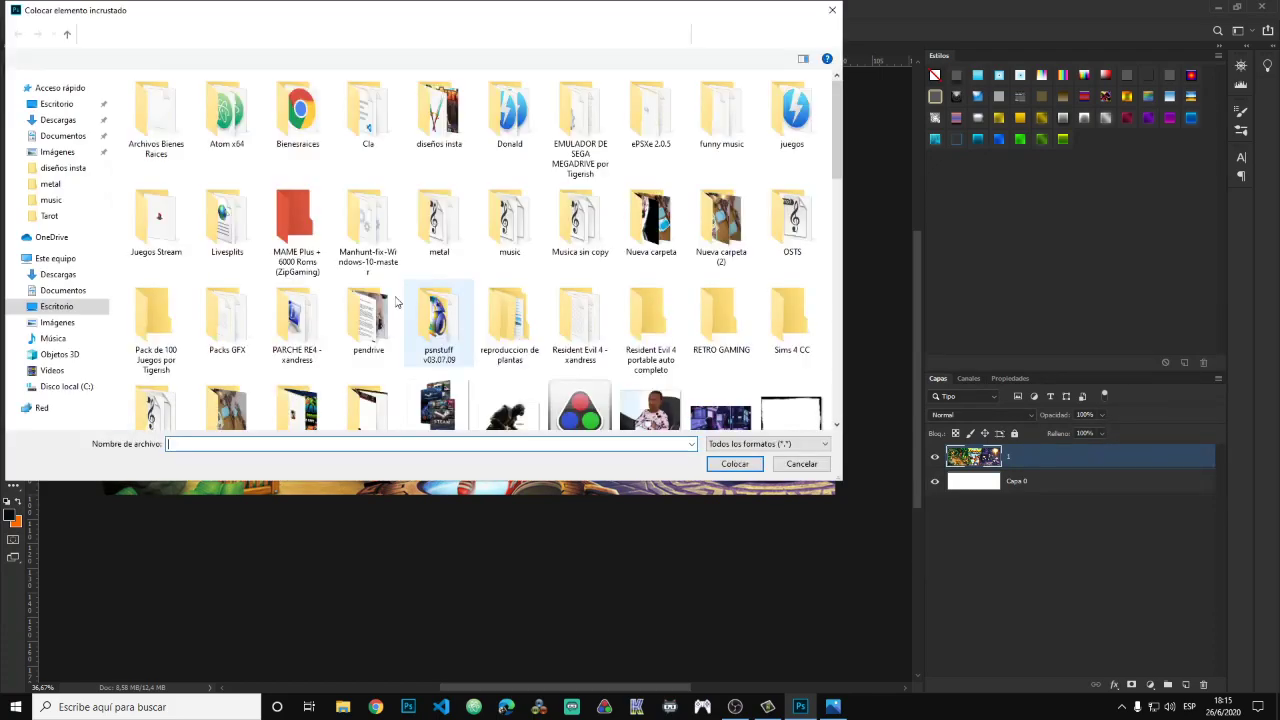
pyautogui.moveTo(838, 119); pyautogui.dragTo(814, 262)
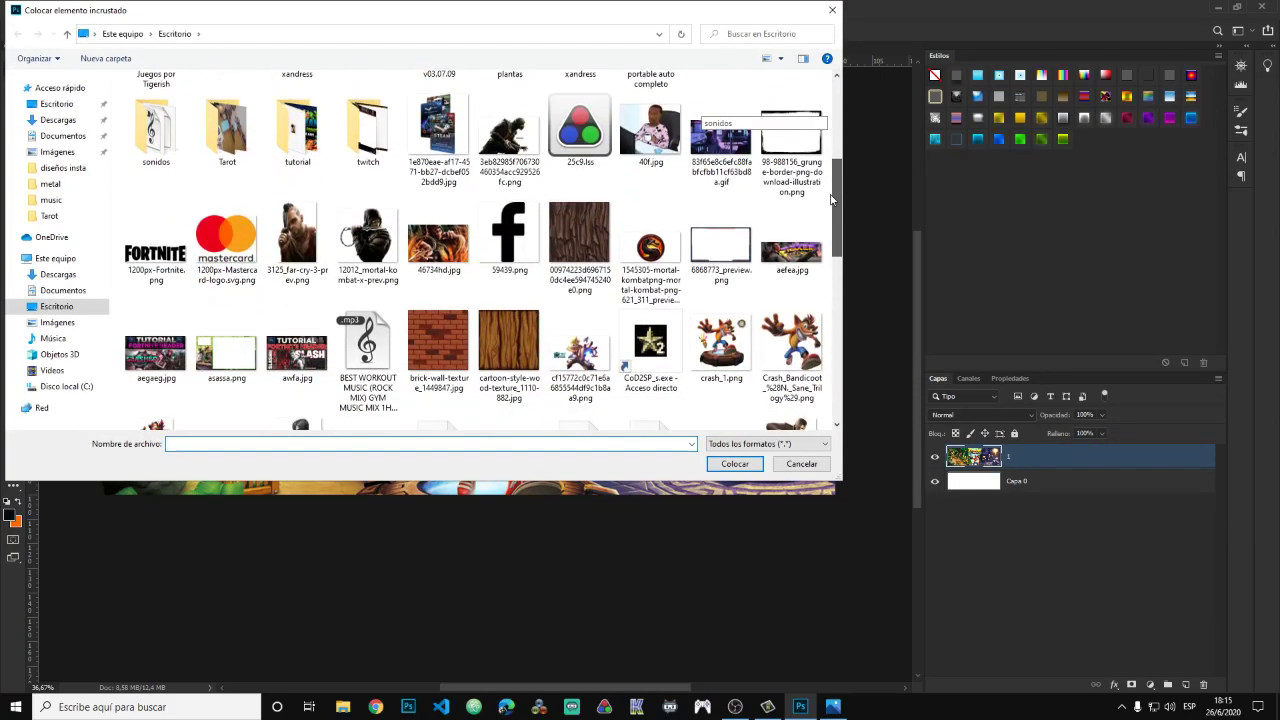
pyautogui.click(509, 220)
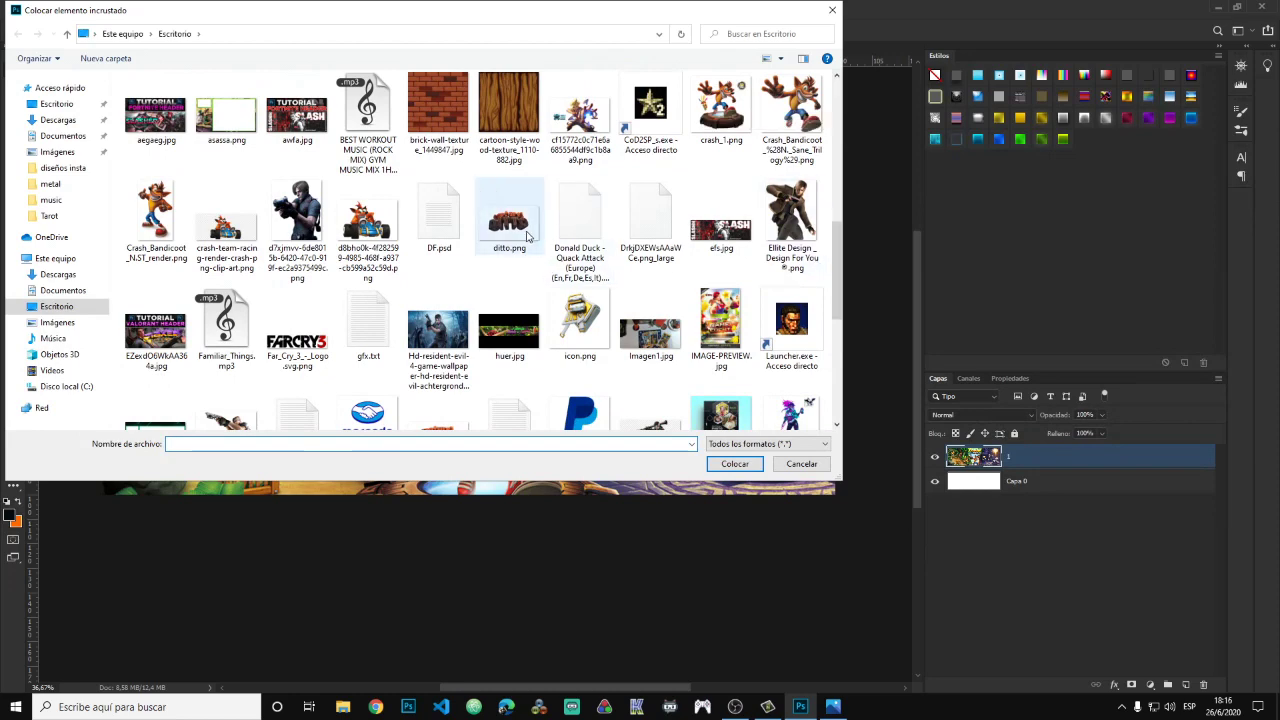
pyautogui.click(734, 463)
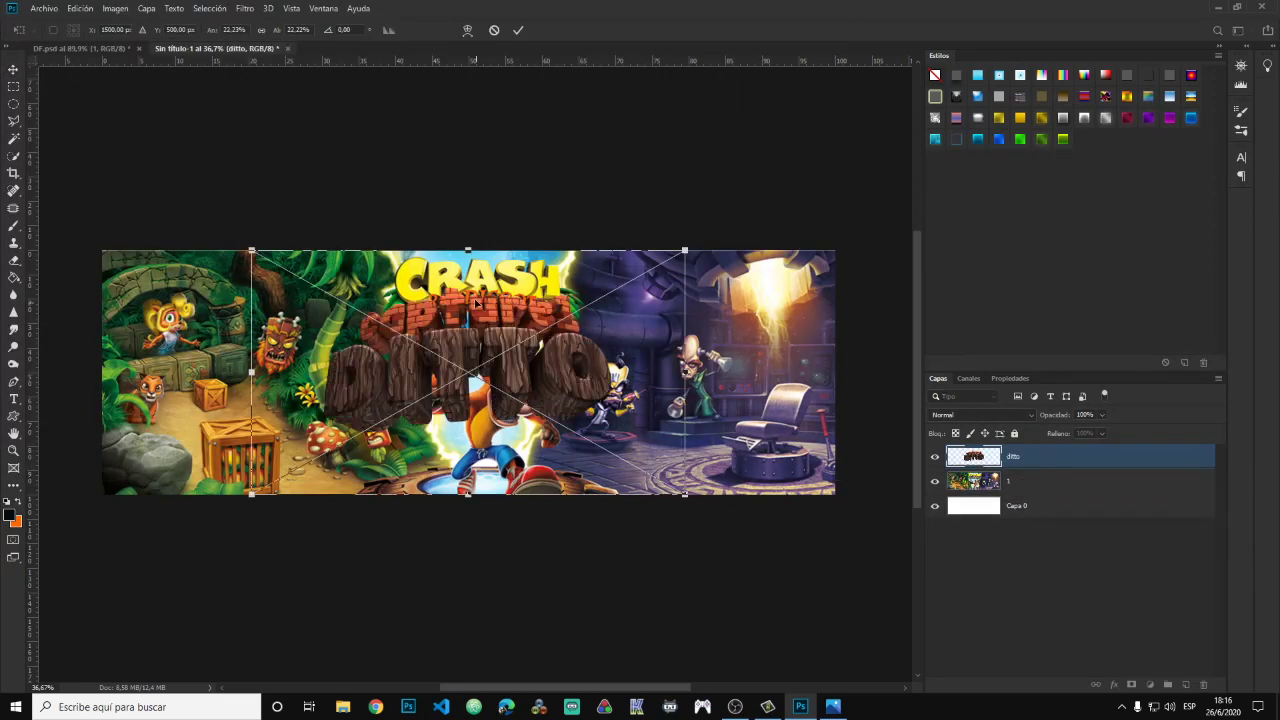
# Scale the ditto lettering to about 36.6%, centre it over the banner and commit.
pyautogui.moveTo(693, 245); pyautogui.dragTo(851, 151)
pyautogui.moveTo(654, 314); pyautogui.dragTo(585, 378)
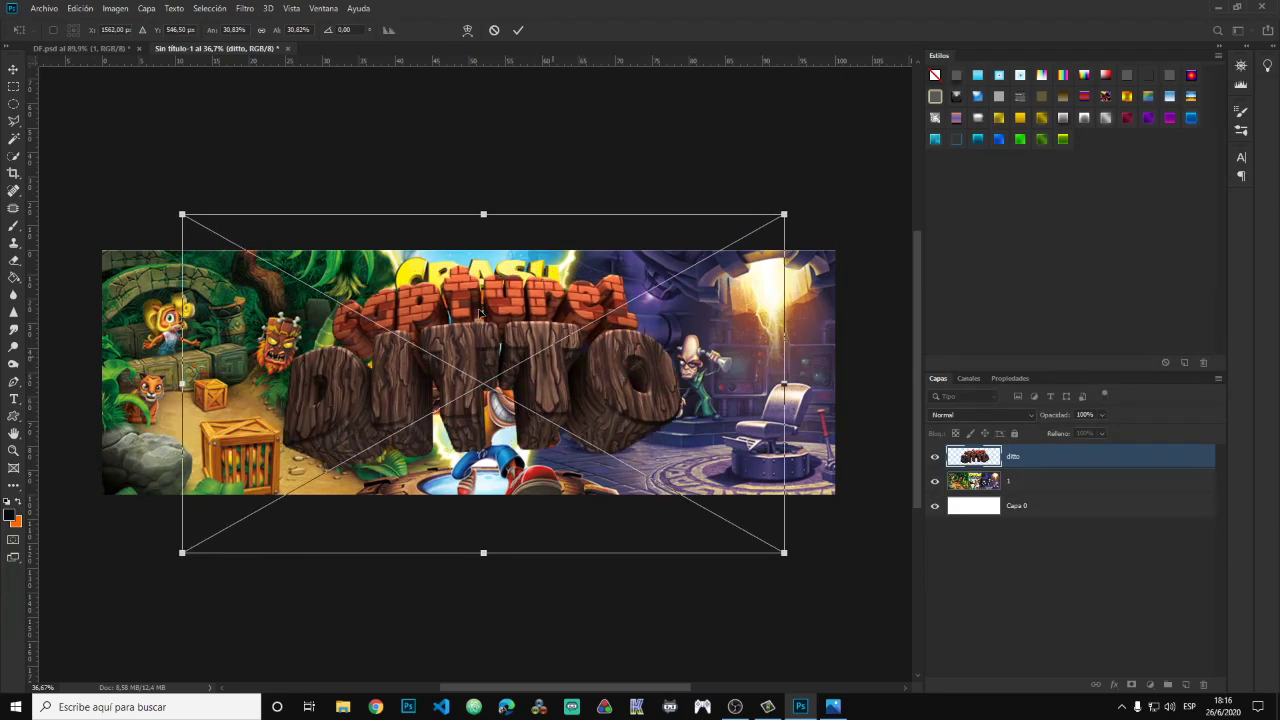
pyautogui.moveTo(182, 214); pyautogui.dragTo(193, 220)
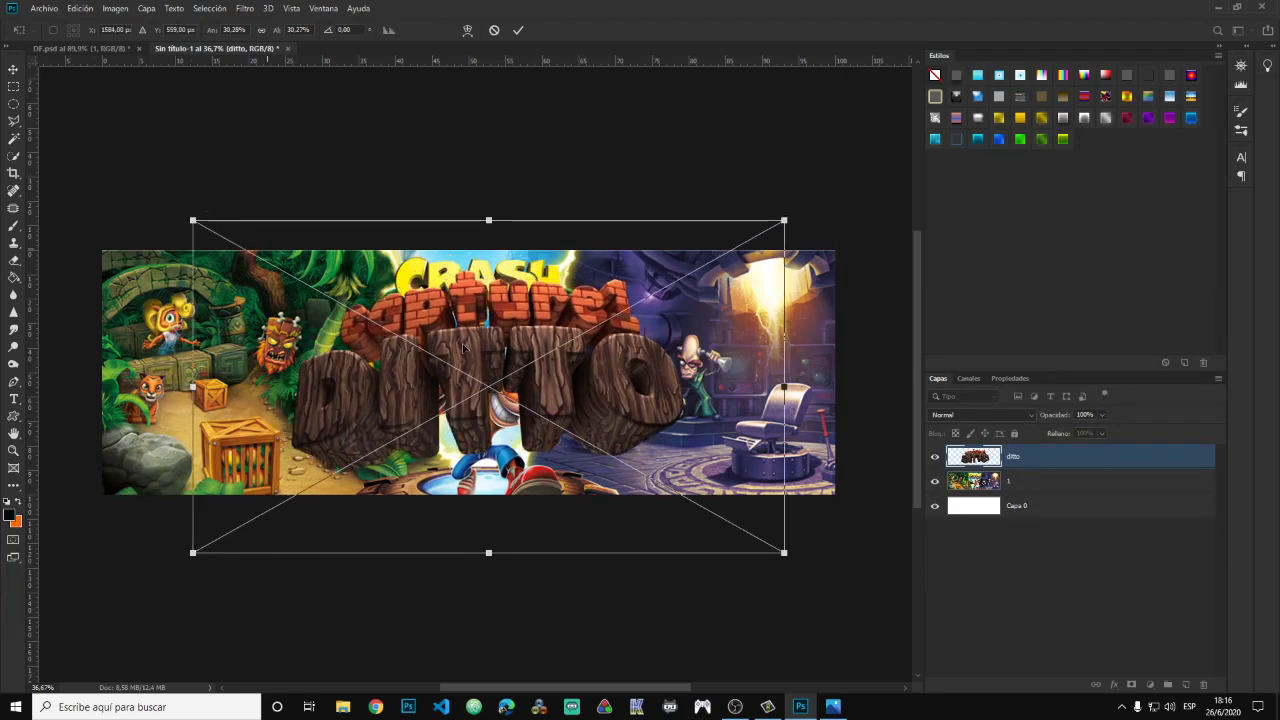
pyautogui.moveTo(473, 345); pyautogui.dragTo(468, 331)
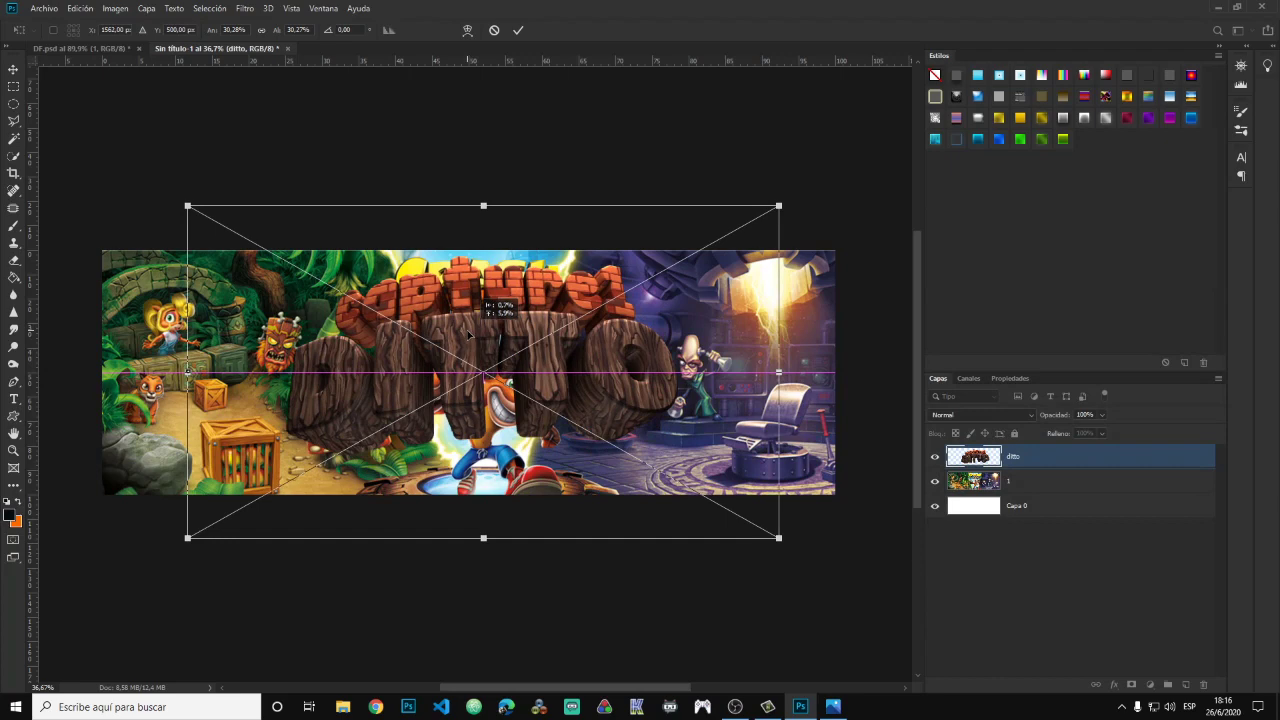
pyautogui.moveTo(779, 538); pyautogui.dragTo(840, 571)
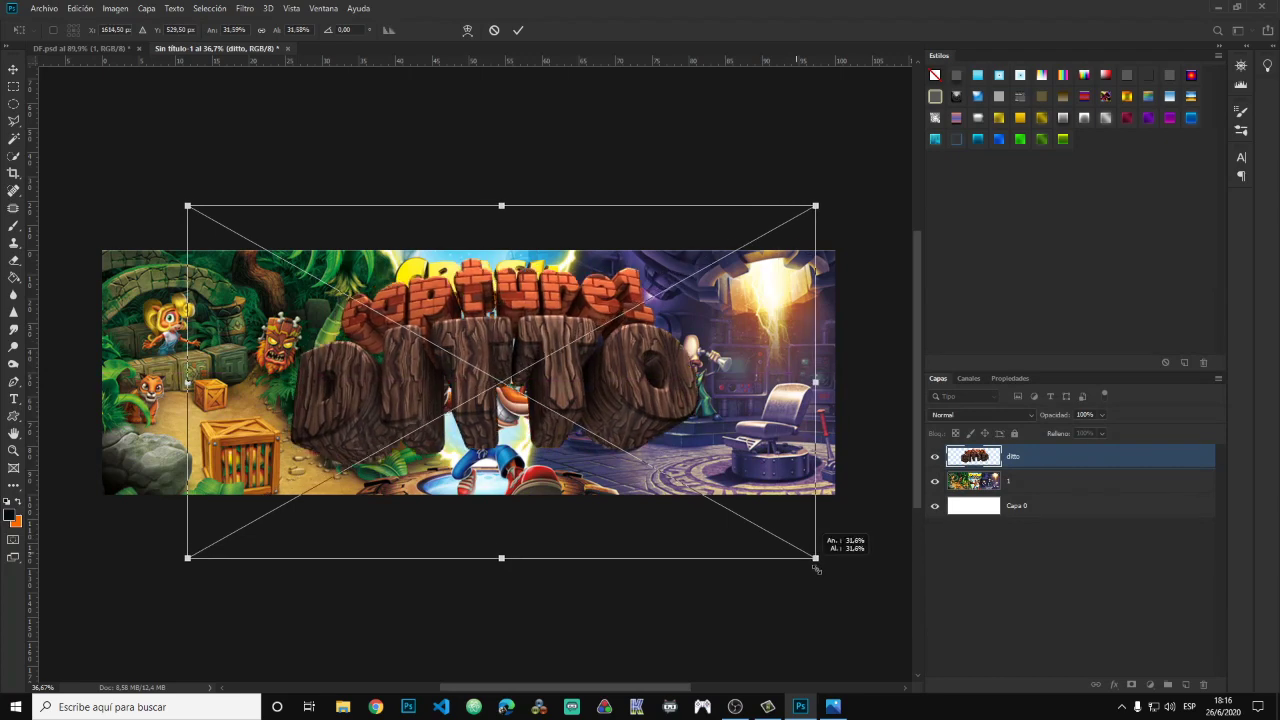
pyautogui.press('Return')
pyautogui.hotkey('ctrl', 'Tab')
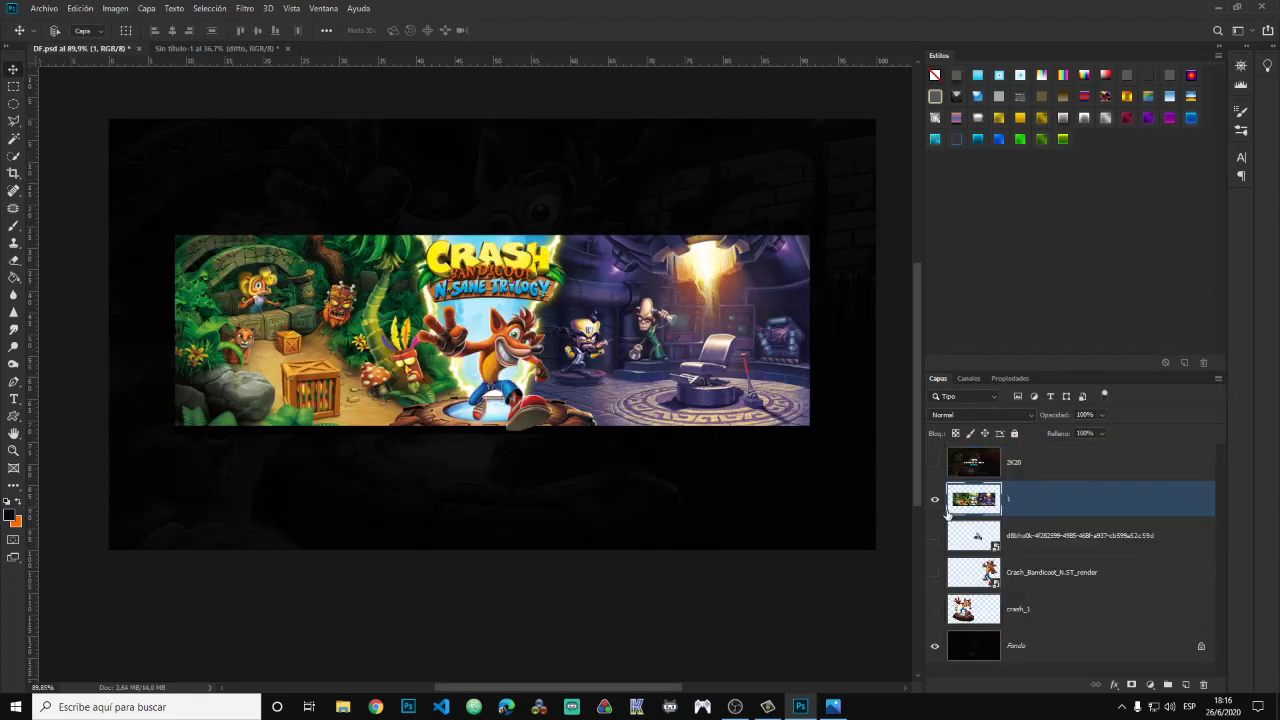
# In DF.psd hide layer 1, show crash_1, and paste that Crash figure into the banner.
pyautogui.click(935, 502)
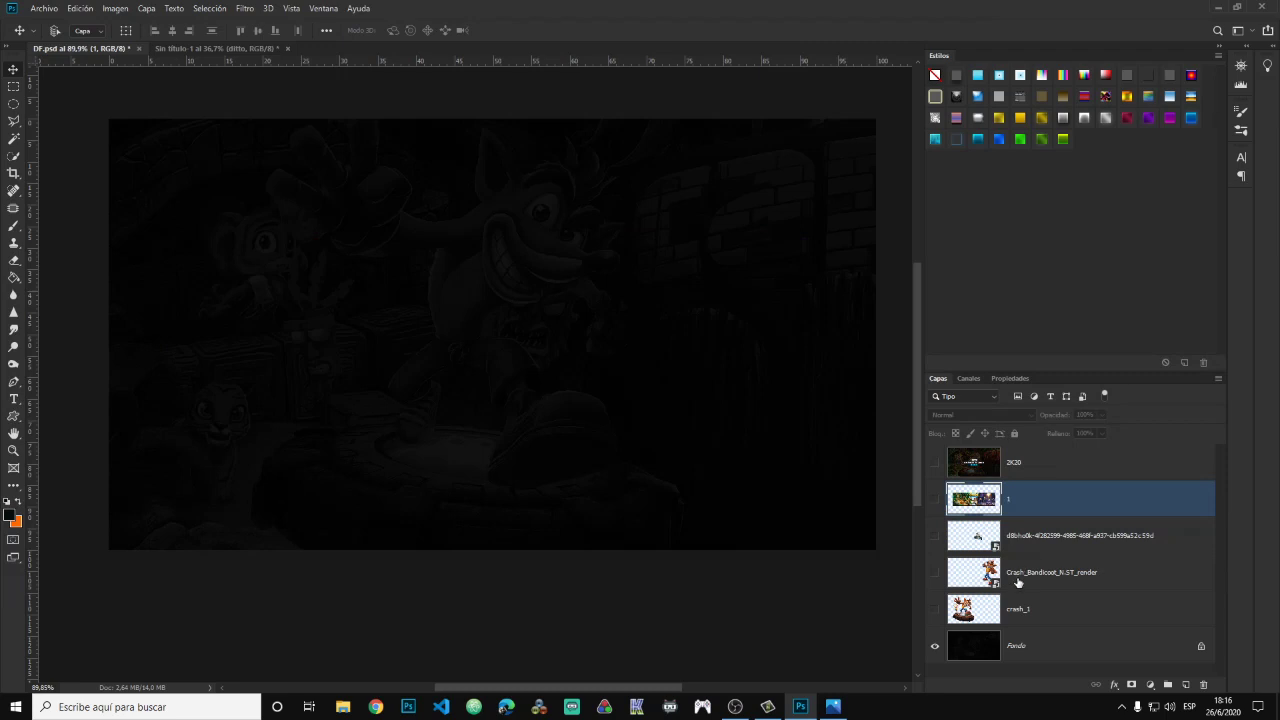
pyautogui.click(936, 609)
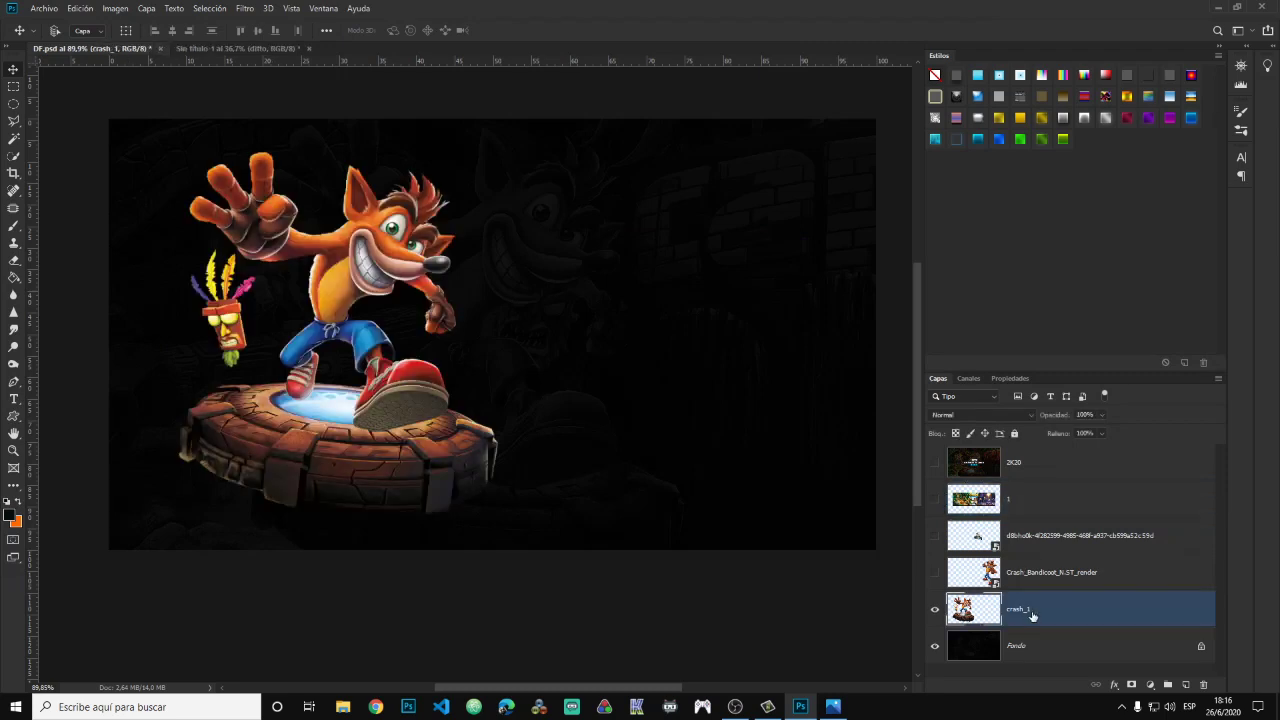
pyautogui.click(268, 49)
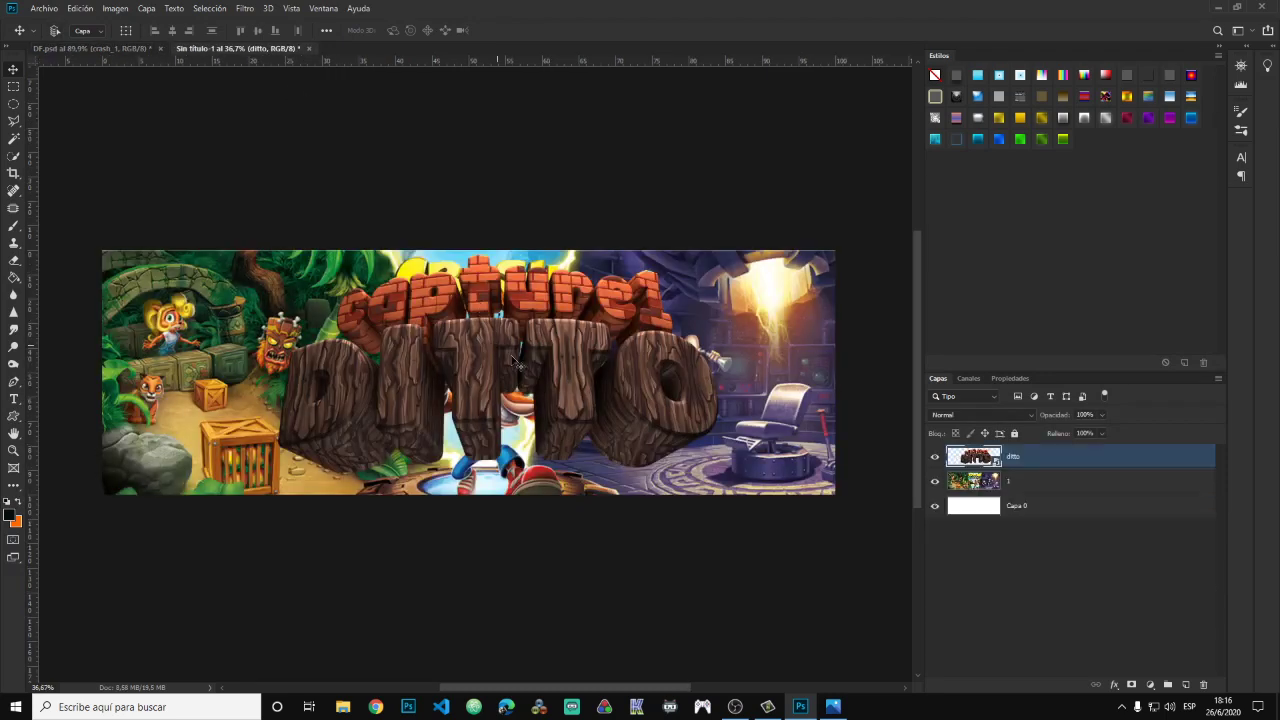
pyautogui.hotkey('ctrl', 'v')
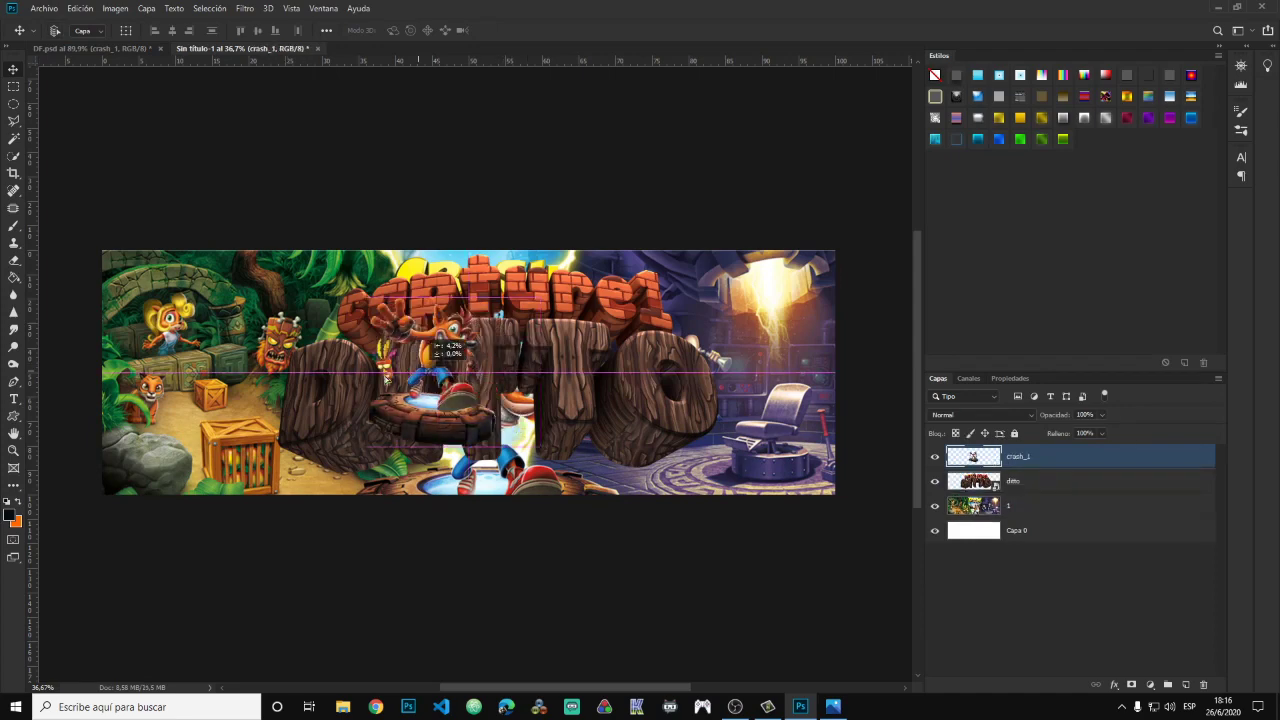
# Move the Crash figure to the left and scale it up to about 164%.
pyautogui.moveTo(516, 371); pyautogui.dragTo(281, 390)
pyautogui.hotkey('ctrl', 't')
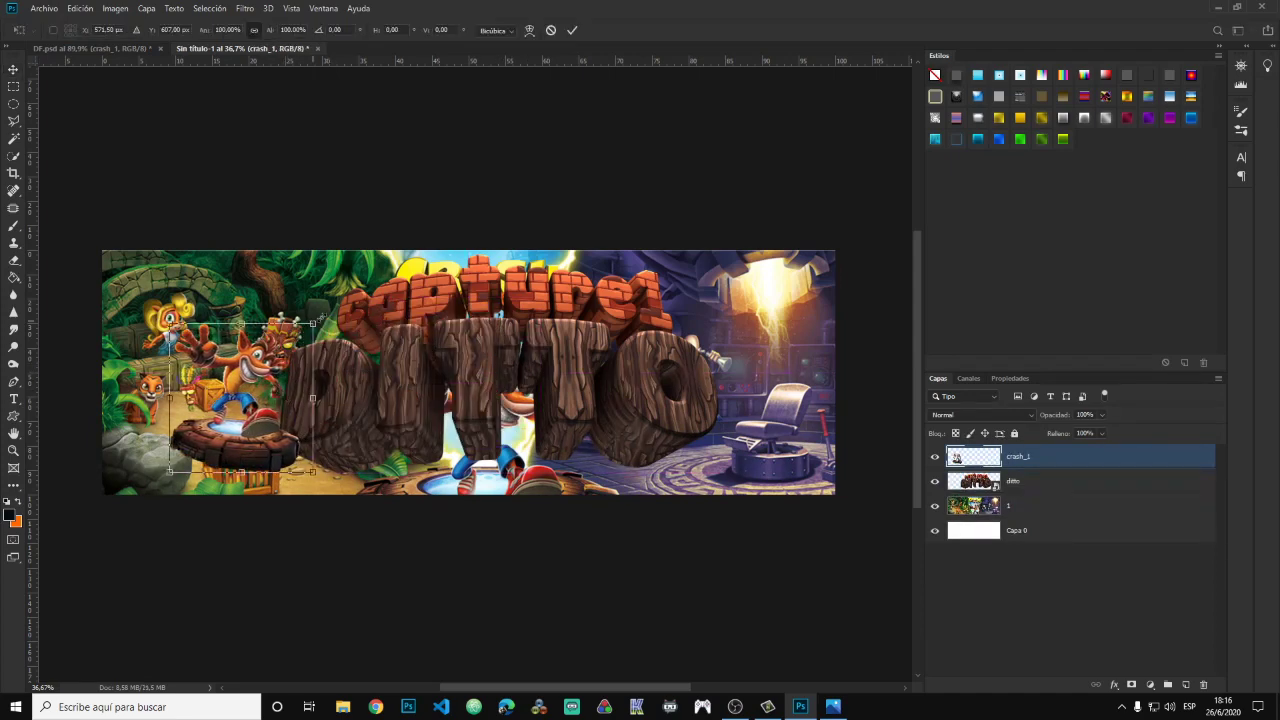
pyautogui.moveTo(313, 323); pyautogui.dragTo(406, 230)
pyautogui.moveTo(334, 347); pyautogui.dragTo(297, 368)
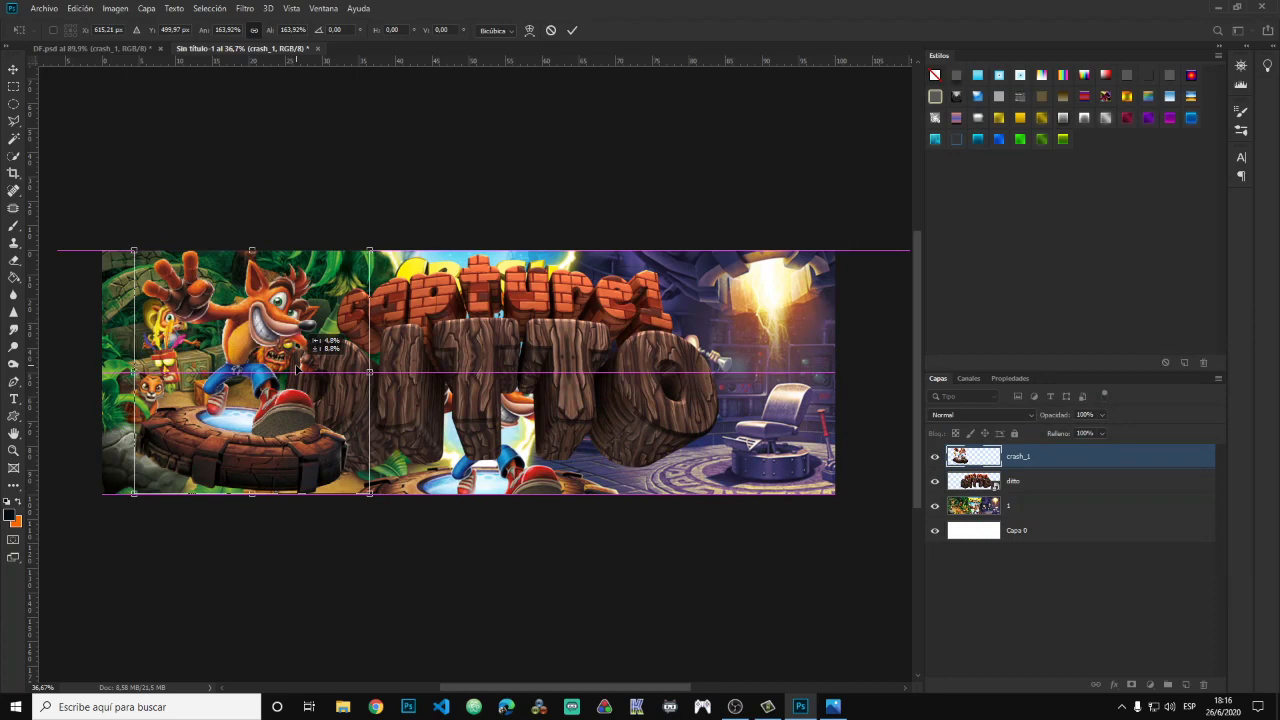
# Commit the Crash figure, then bring the kart layer from DF.psd into the banner.
pyautogui.click(573, 30)
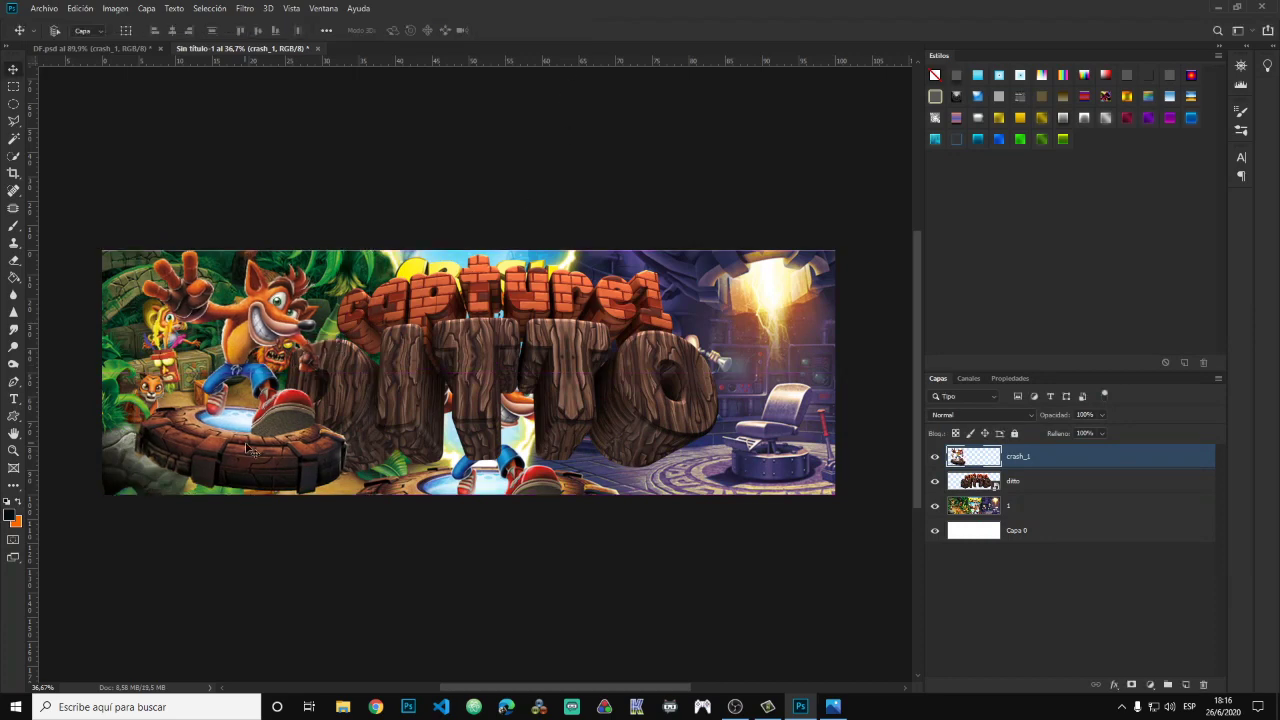
pyautogui.click(94, 48)
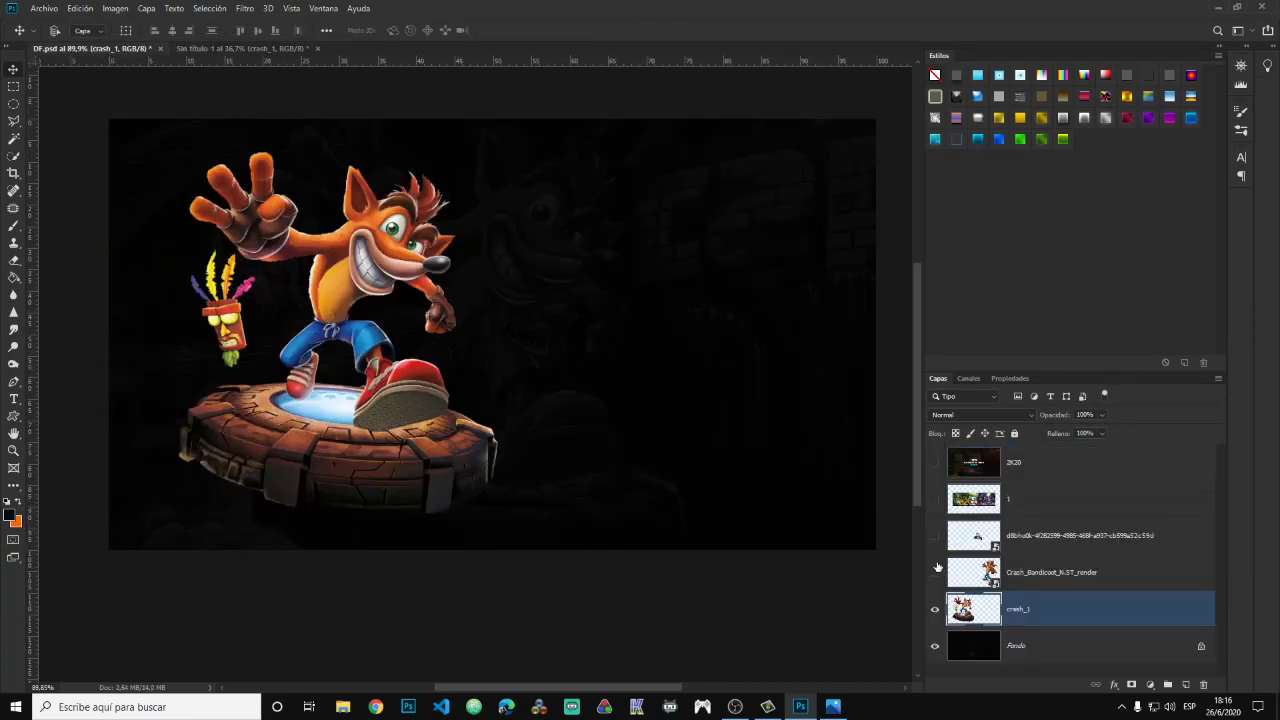
pyautogui.click(935, 536)
pyautogui.click(935, 609)
pyautogui.click(1015, 541)
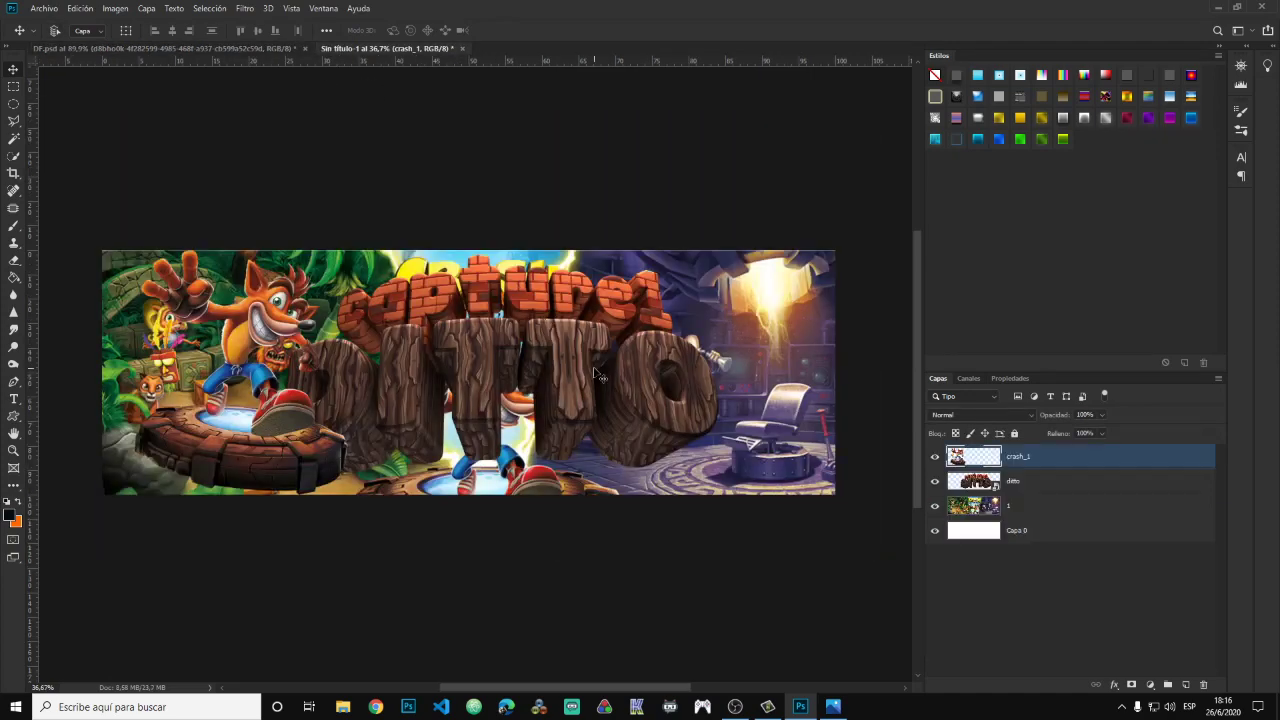
pyautogui.moveTo(1015, 541); pyautogui.dragTo(598, 375)
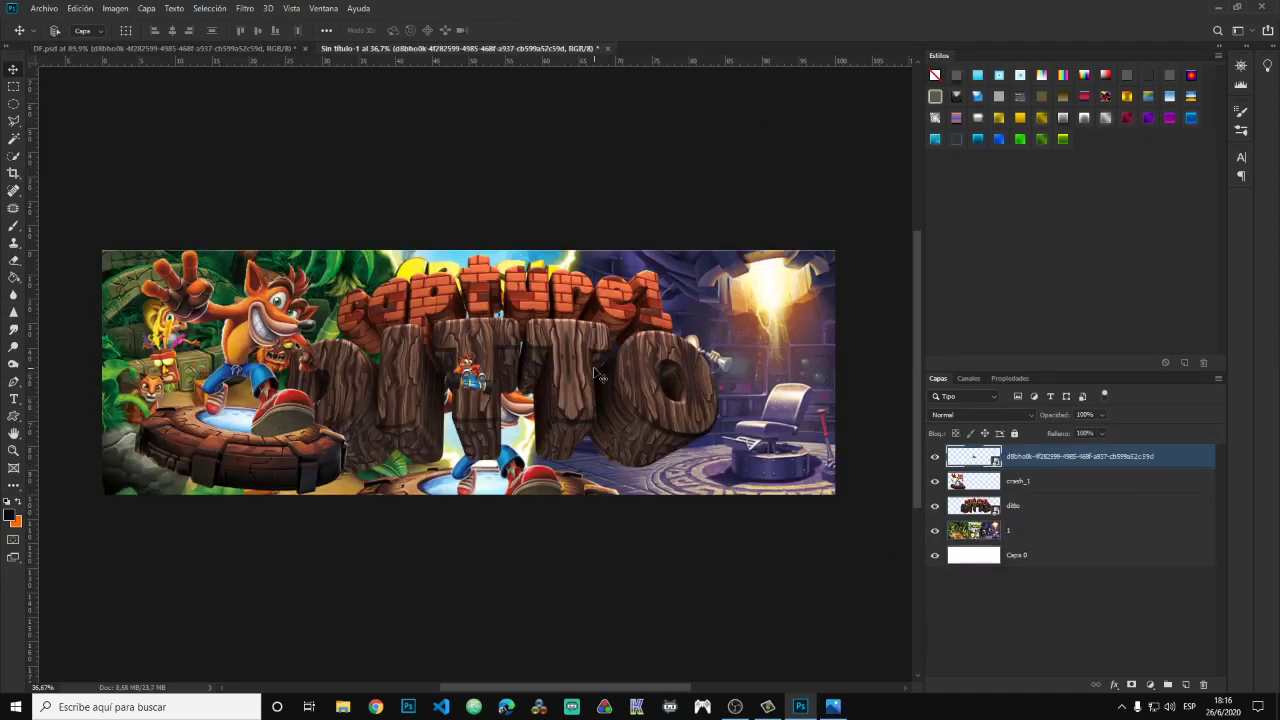
# Enlarge the karting Crash and centre it over the DITTO letters.
pyautogui.hotkey('ctrl', 't')
pyautogui.moveTo(507, 410); pyautogui.dragTo(626, 491)
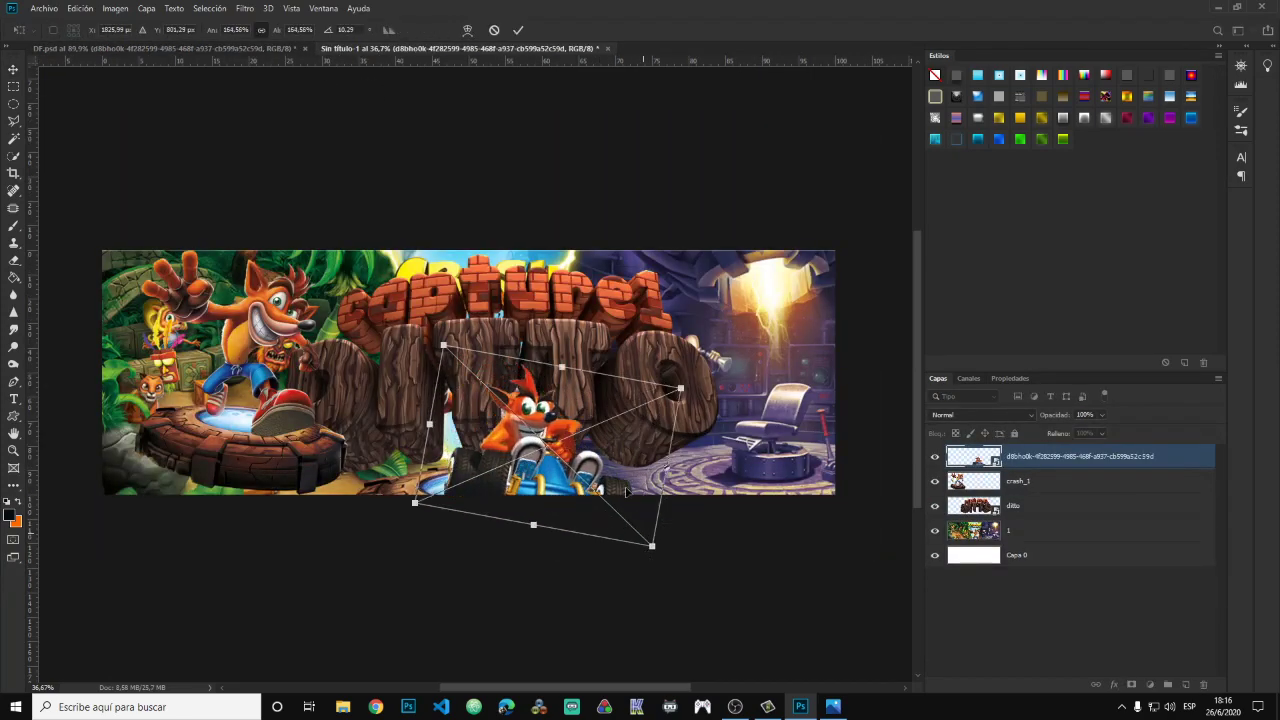
pyautogui.moveTo(626, 491); pyautogui.dragTo(363, 513)
pyautogui.moveTo(360, 457); pyautogui.dragTo(588, 389)
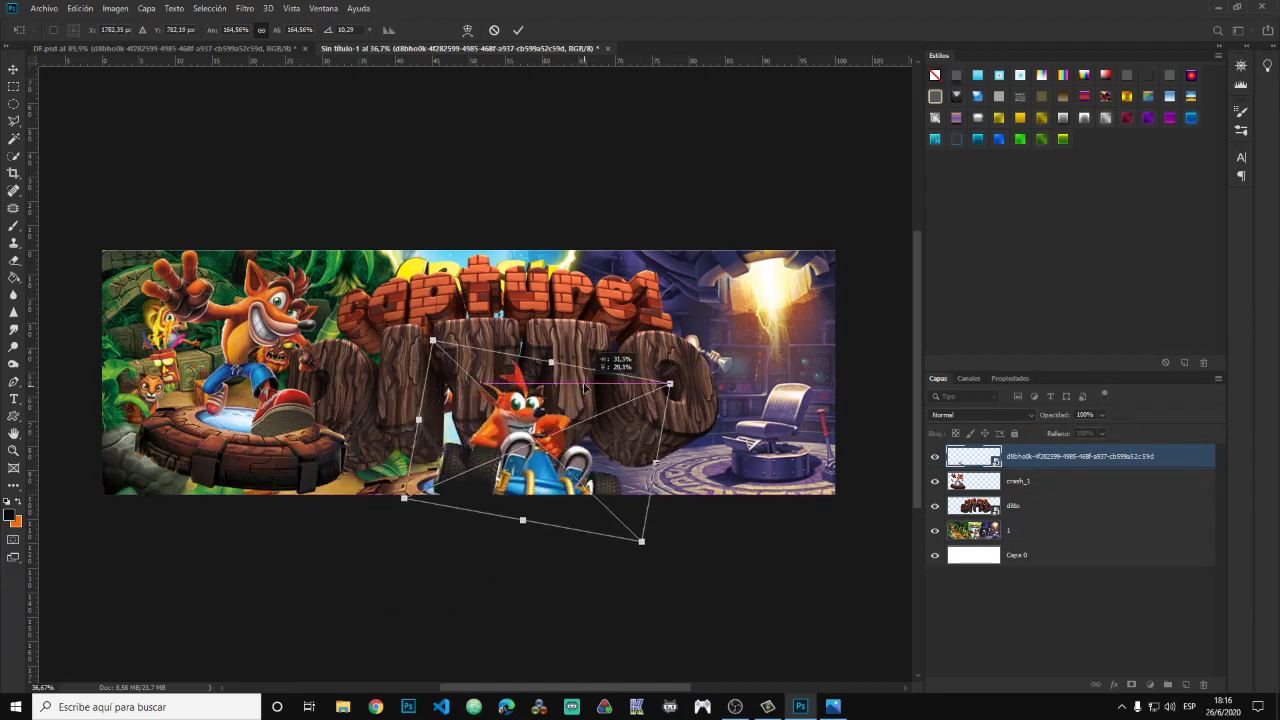
pyautogui.click(518, 30)
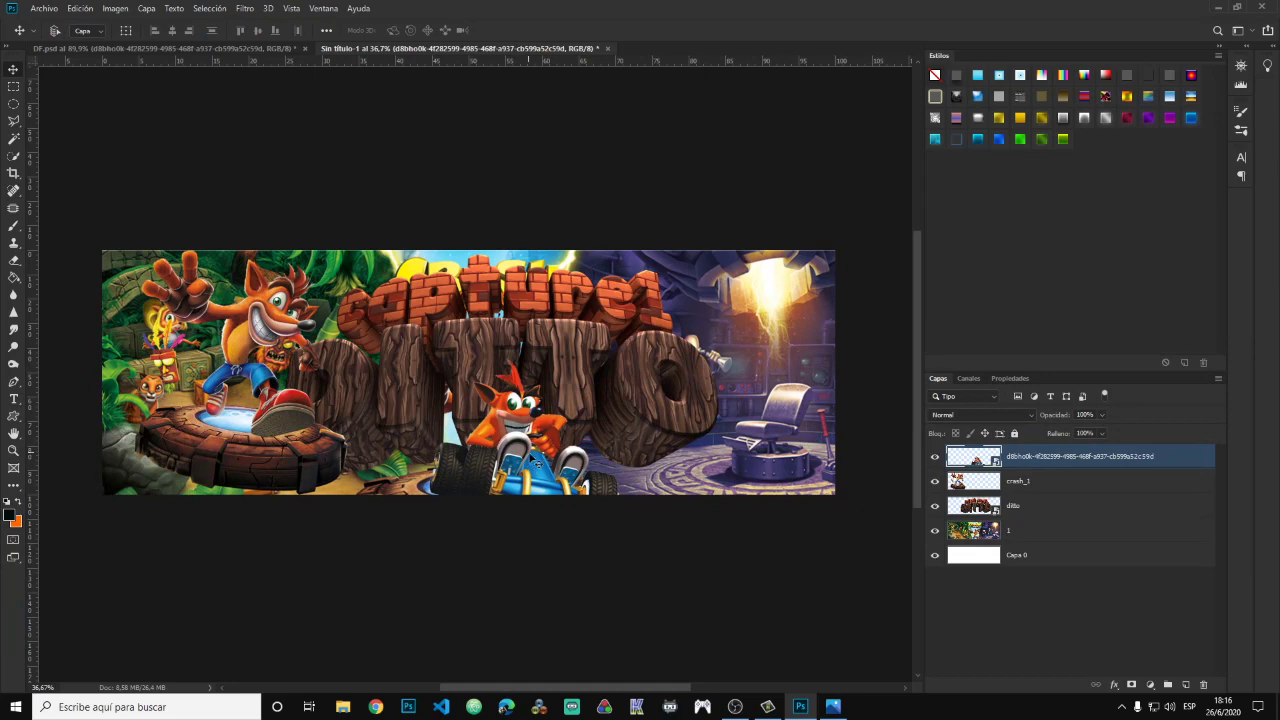
pyautogui.click(116, 48)
pyautogui.click(1022, 574)
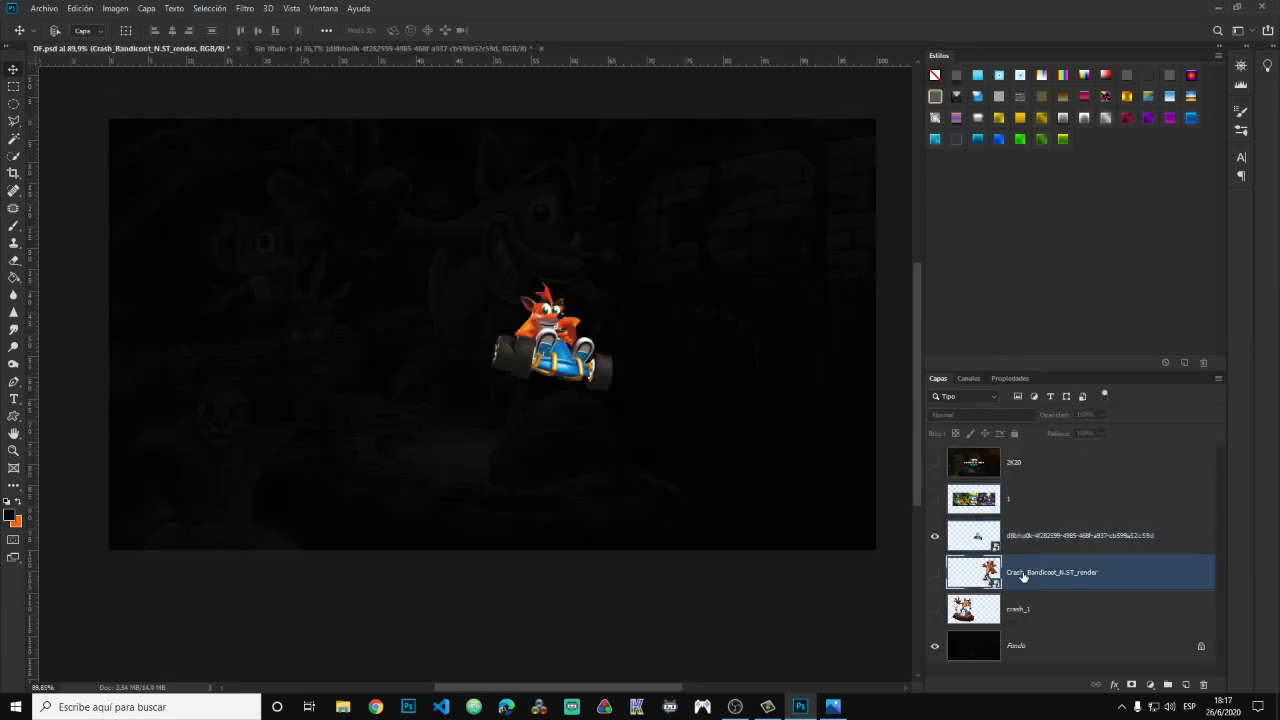
# Bring the Crash_Bandicoot_N.ST_render figure in, scaled to about a third, on the banner's right side.
pyautogui.click(936, 574)
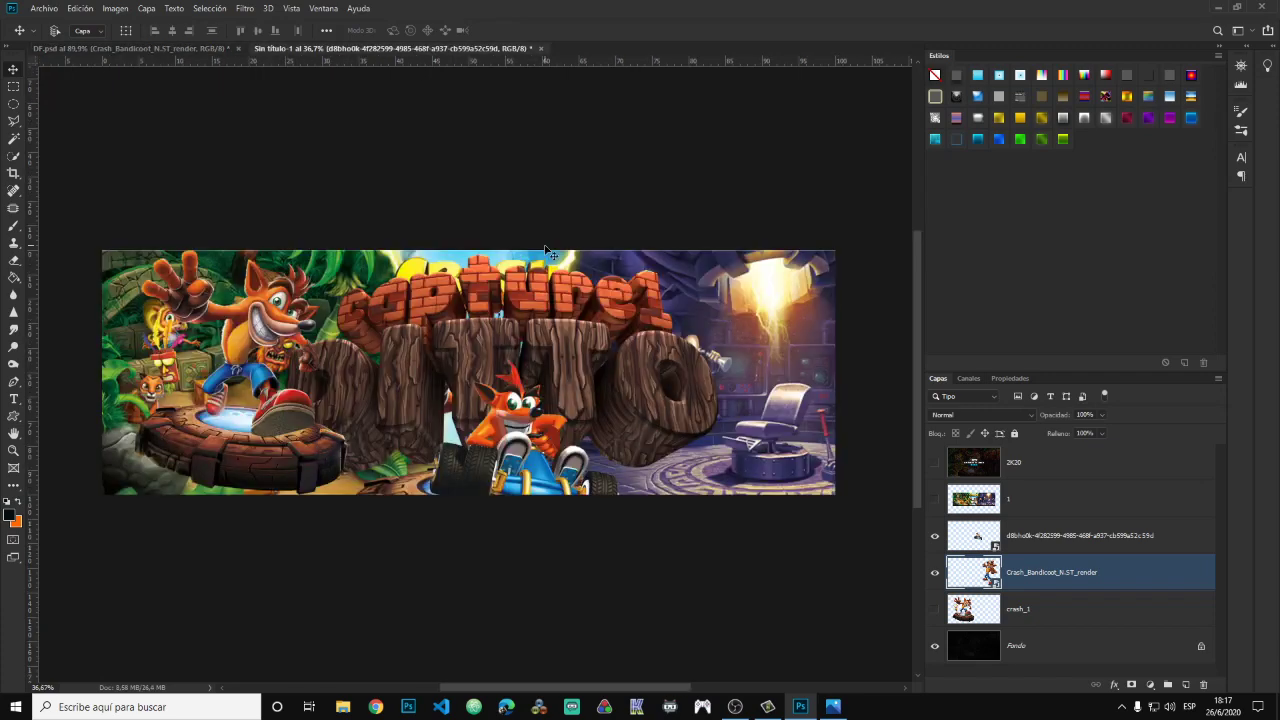
pyautogui.moveTo(408, 49); pyautogui.dragTo(500, 350)
pyautogui.hotkey('ctrl', 't')
pyautogui.moveTo(752, 174); pyautogui.dragTo(800, 80)
pyautogui.moveTo(540, 300); pyautogui.dragTo(740, 490)
pyautogui.moveTo(651, 222); pyautogui.dragTo(705, 300)
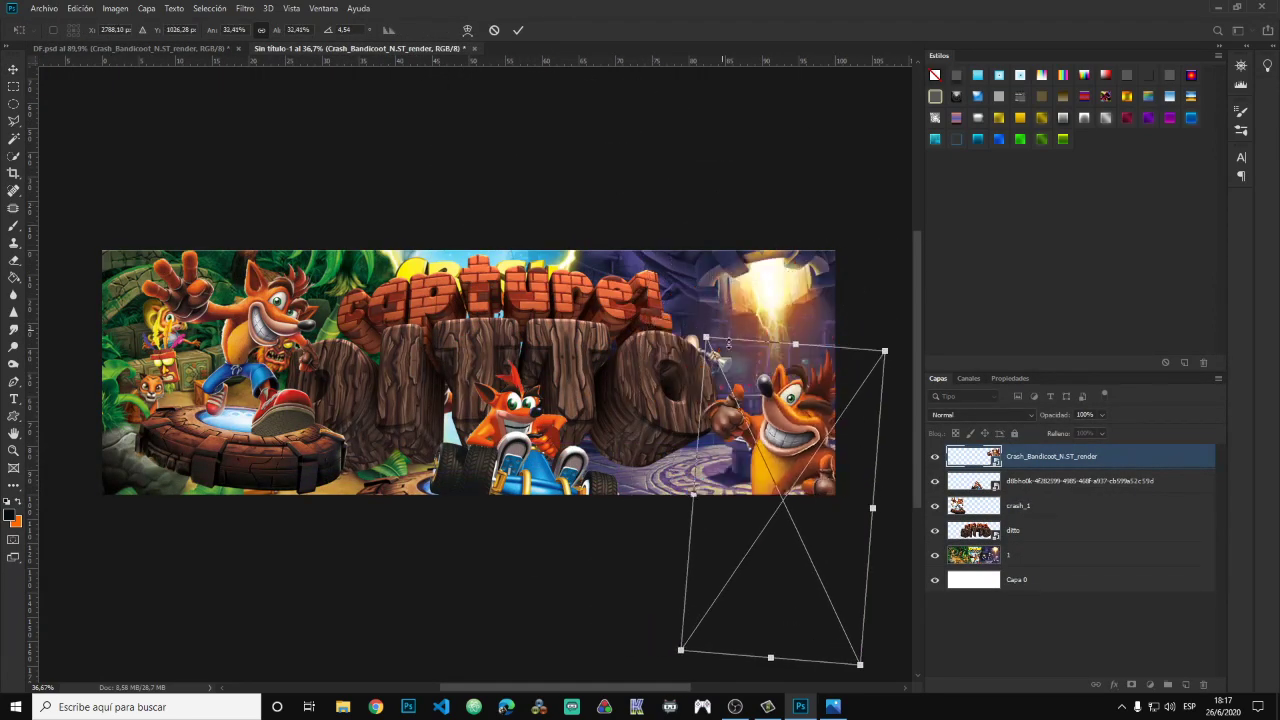
pyautogui.moveTo(745, 420); pyautogui.dragTo(685, 355)
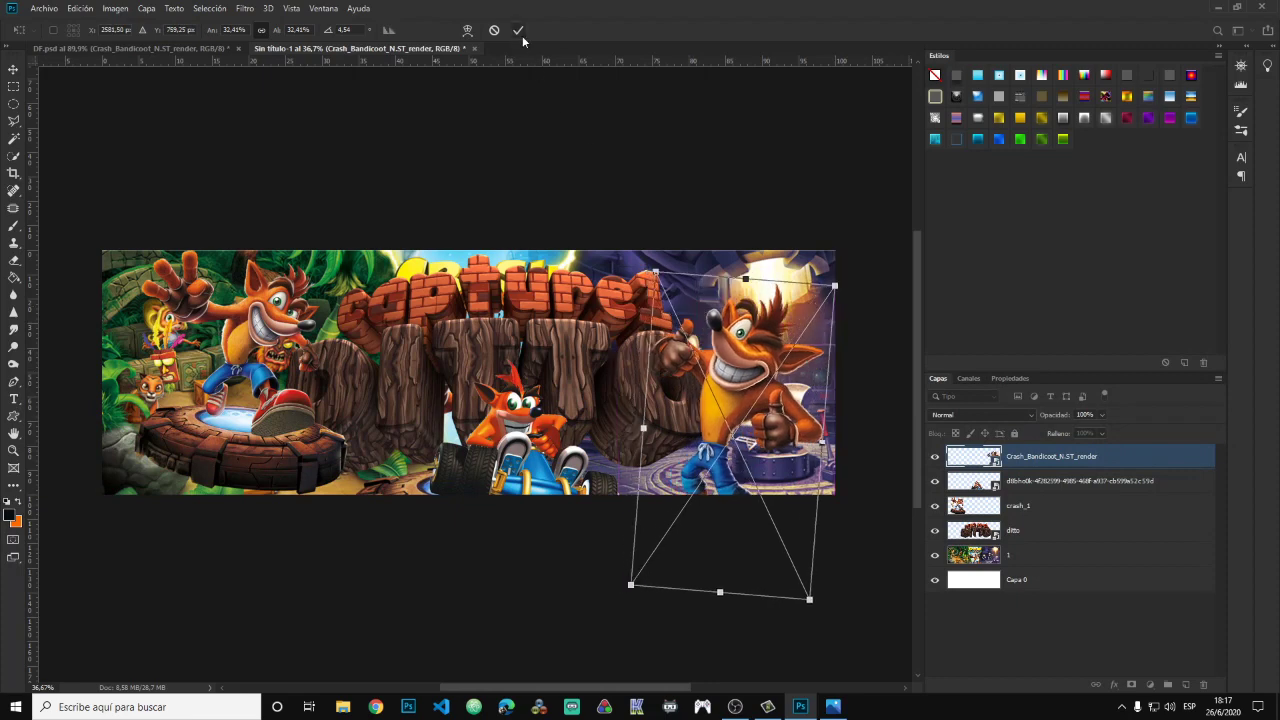
pyautogui.moveTo(656, 272); pyautogui.dragTo(680, 228)
pyautogui.moveTo(770, 405); pyautogui.dragTo(785, 395)
pyautogui.press('Return')
# Scroll through the layers list and select the ditto letters layer.
pyautogui.scroll(-2, 550, 420)
pyautogui.scroll(1, 545, 412)
pyautogui.scroll(2, 537, 403)
pyautogui.scroll(1, 535, 403)
pyautogui.scroll(-1, 535, 403)
pyautogui.scroll(1, 535, 403)
pyautogui.scroll(-1, 538, 406)
pyautogui.scroll(1, 538, 406)
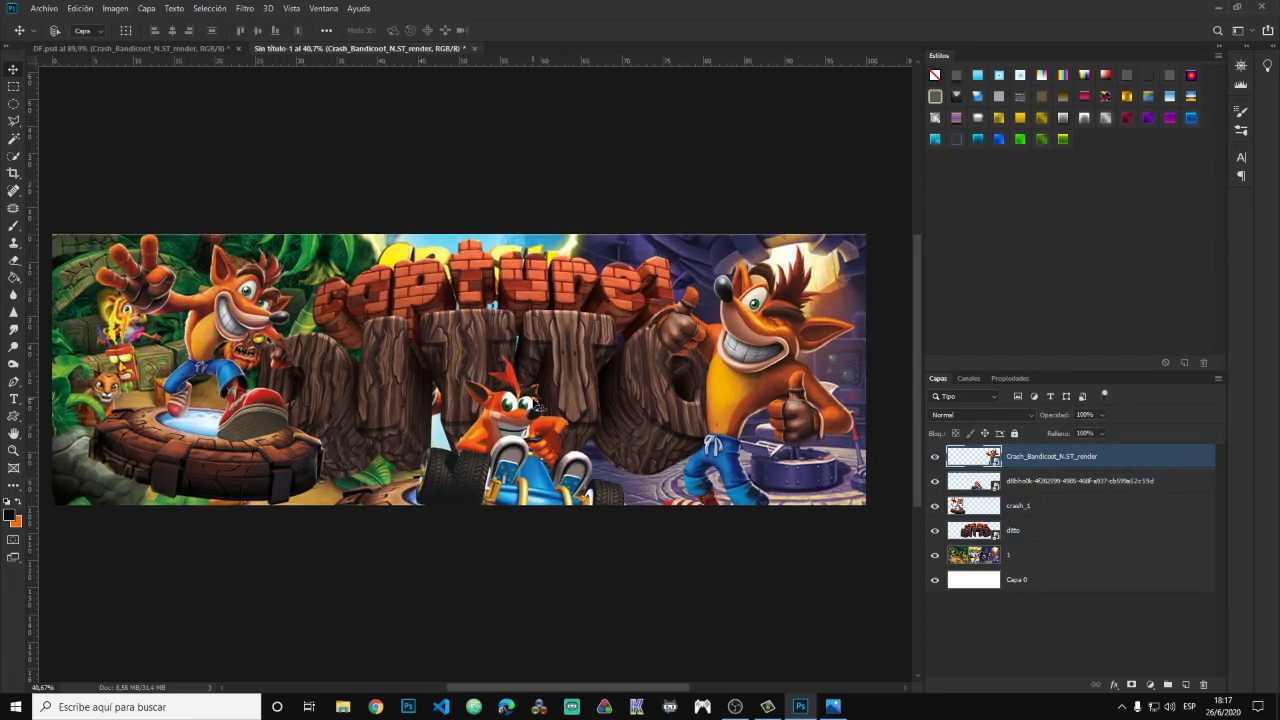
pyautogui.scroll(-1, 575, 357)
pyautogui.scroll(1, 575, 357)
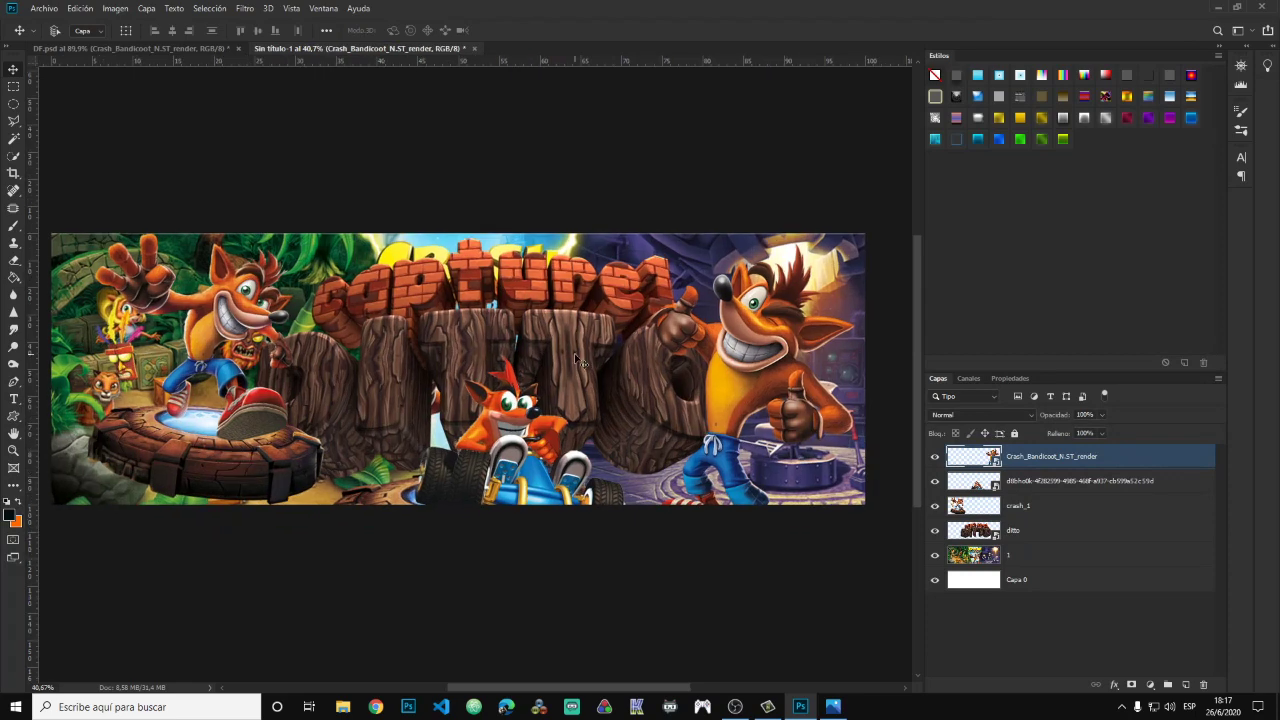
pyautogui.click(1031, 532)
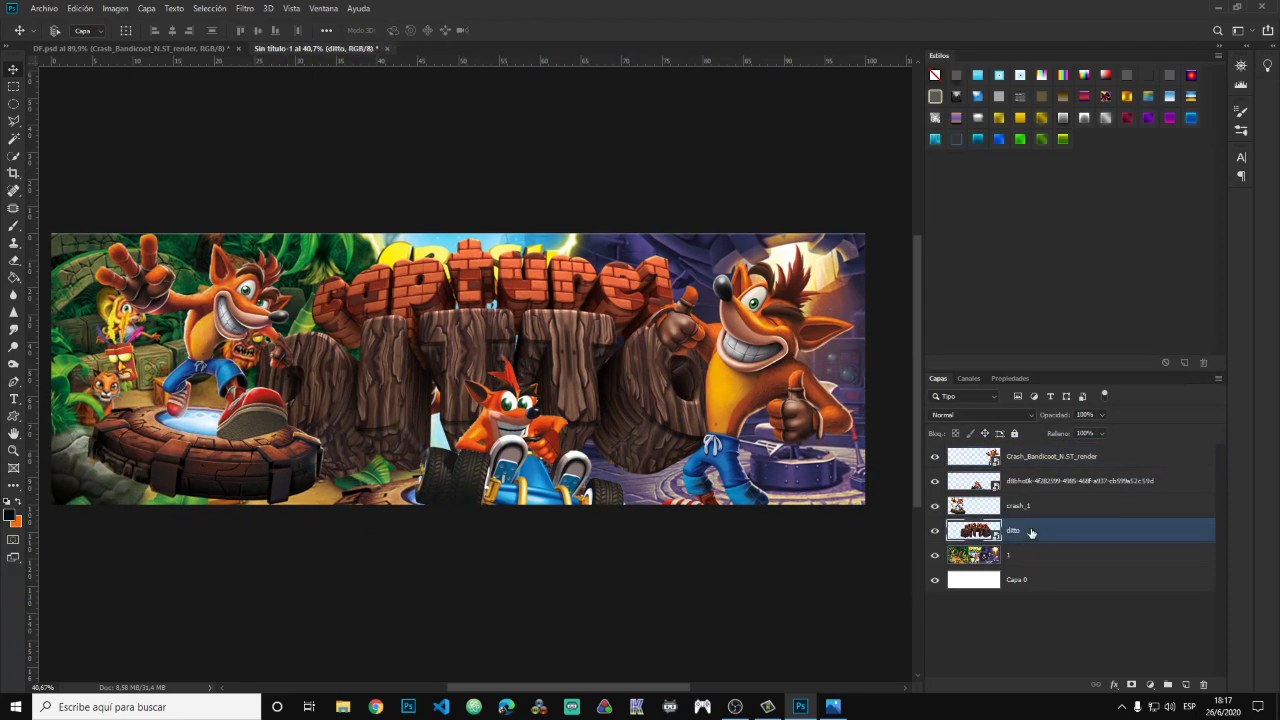
# Rename the ditto layer to LETRAS and duplicate it.
pyautogui.doubleClick(1015, 532)
pyautogui.write('AS')
pyautogui.press('Return')
pyautogui.hotkey('ctrl', 'j')
# Turn on a Satin effect for LETRAS copia, keeping the default contour.
pyautogui.rightClick(1035, 533)
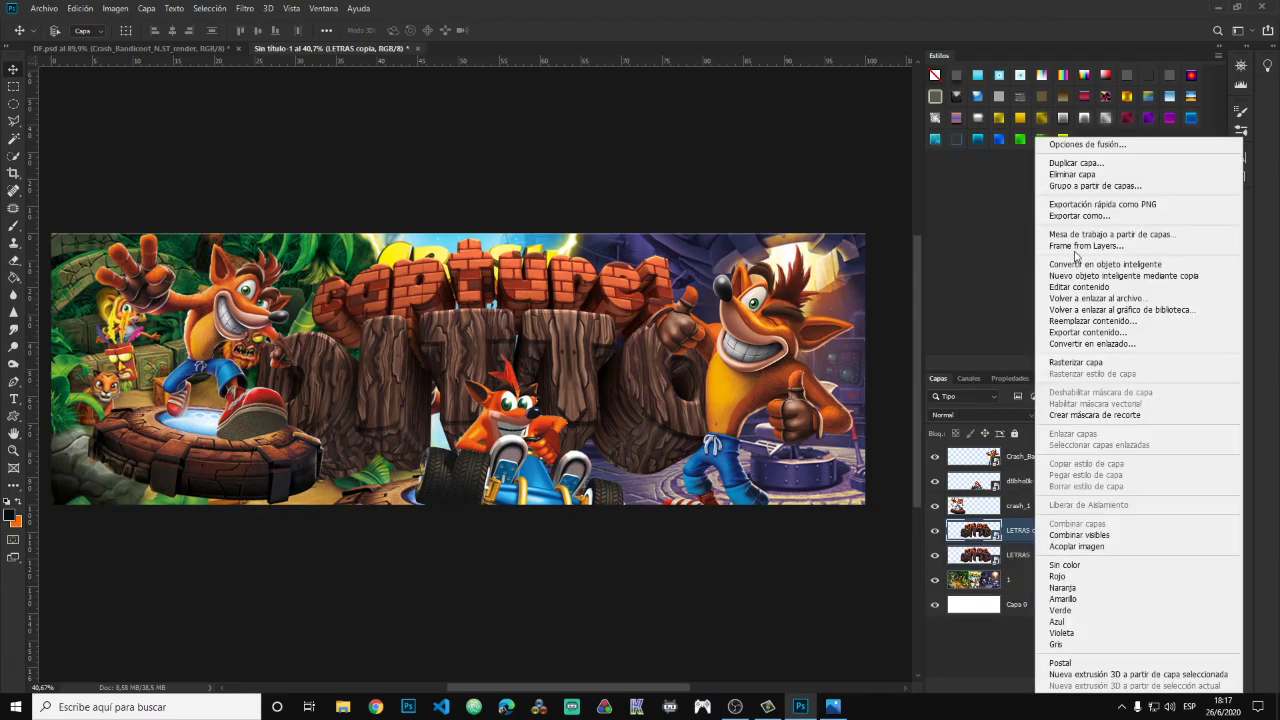
pyautogui.click(1070, 143)
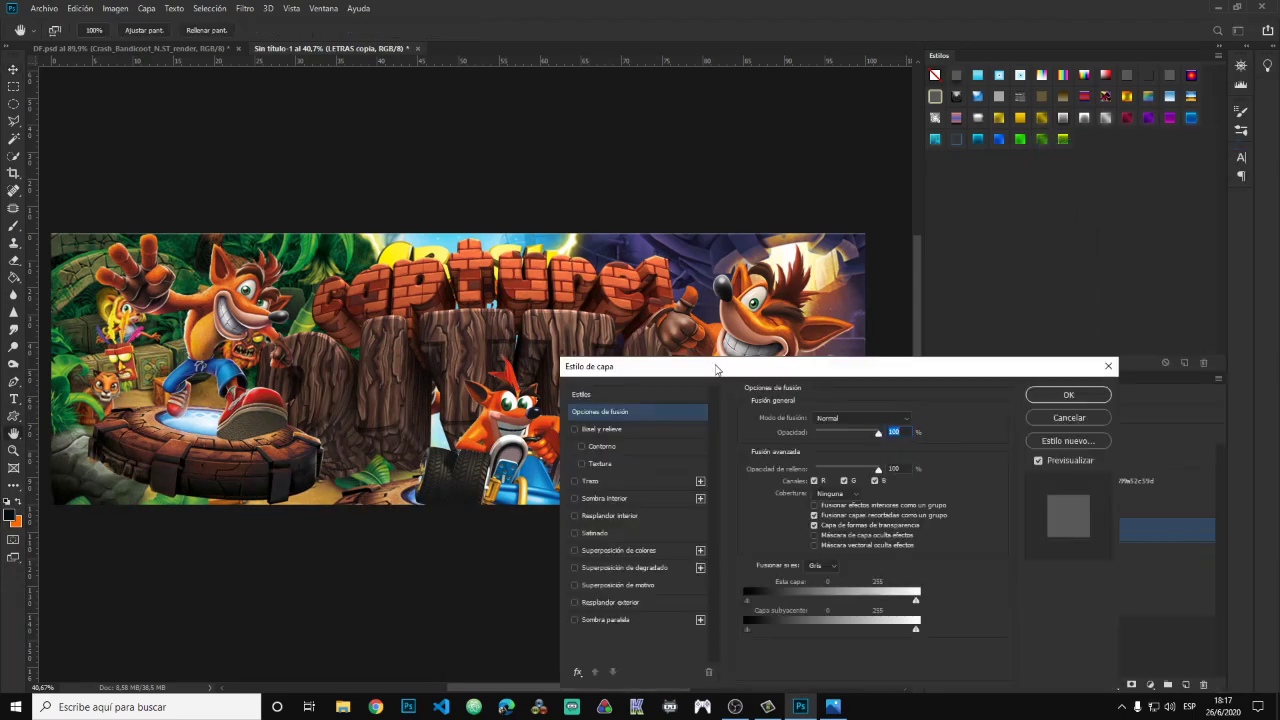
pyautogui.click(736, 440)
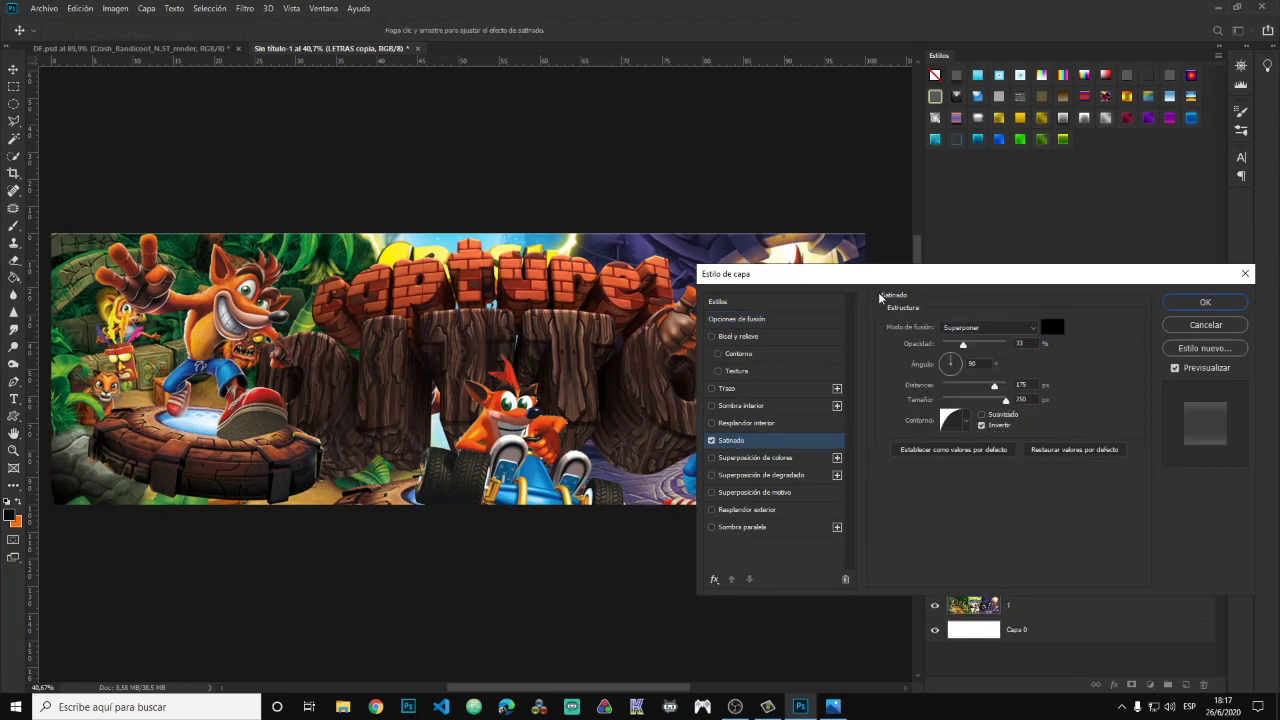
pyautogui.moveTo(1049, 299); pyautogui.dragTo(1086, 297)
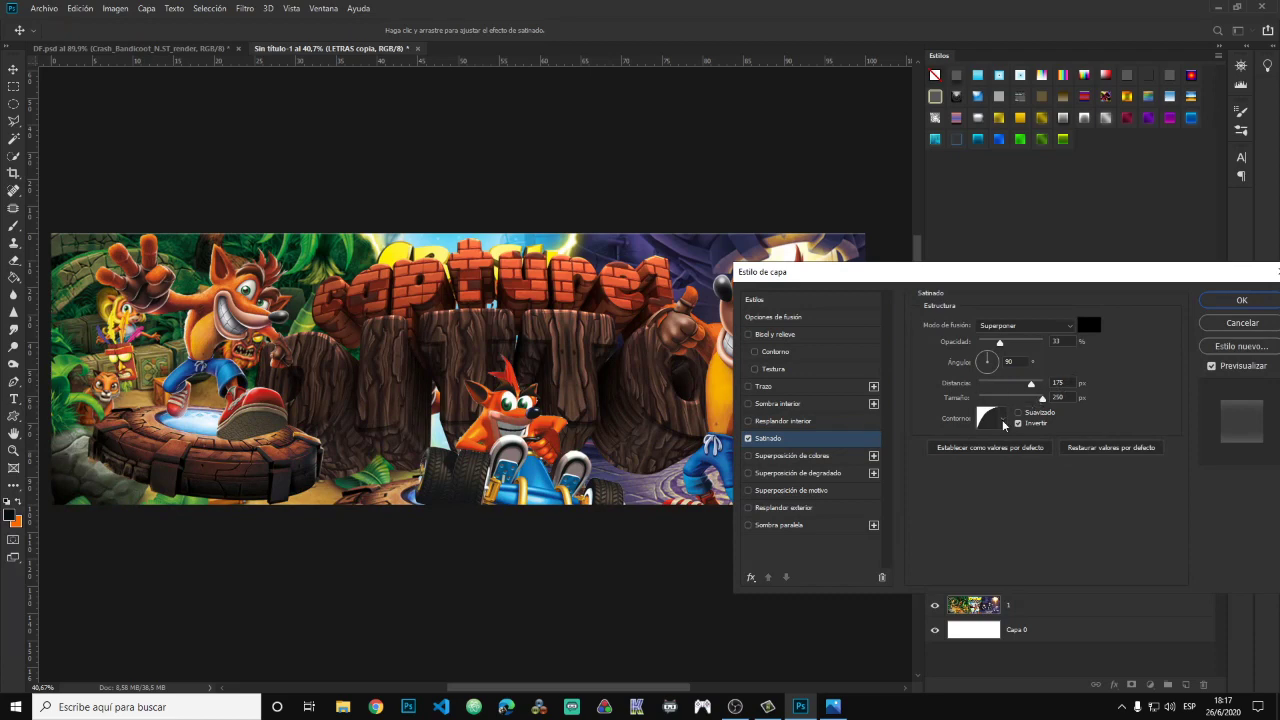
pyautogui.click(1006, 423)
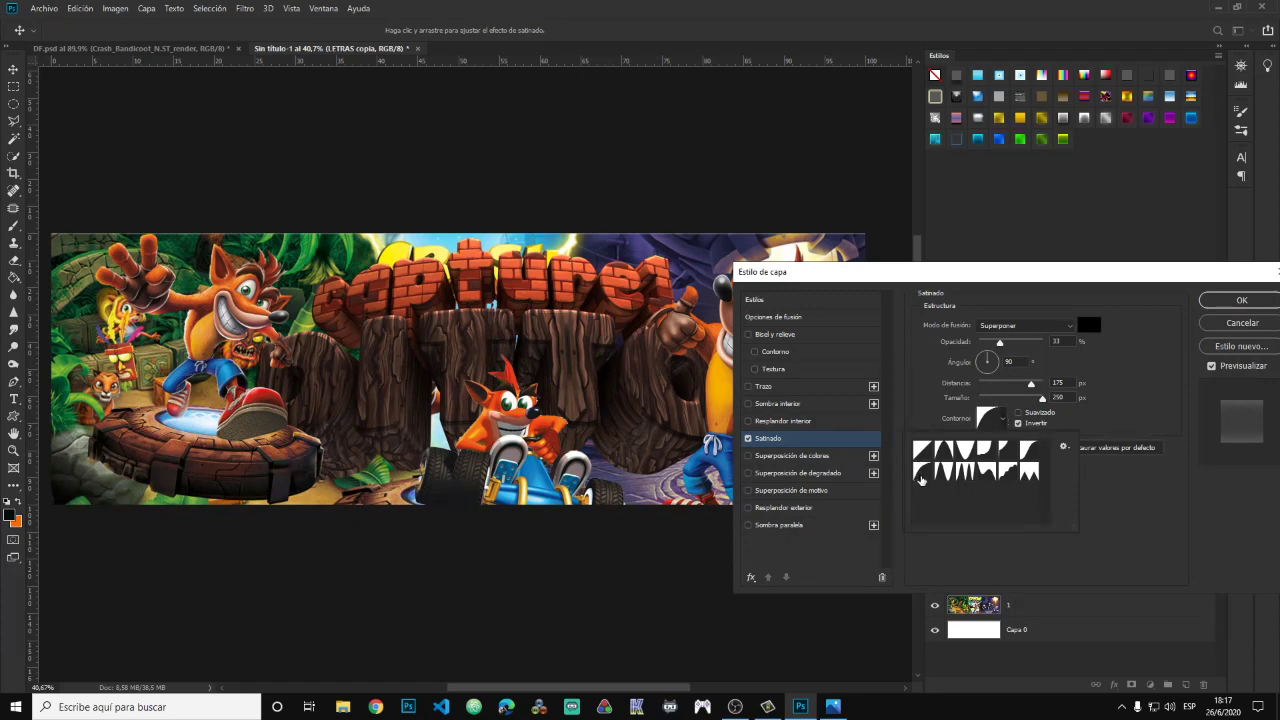
pyautogui.click(1003, 425)
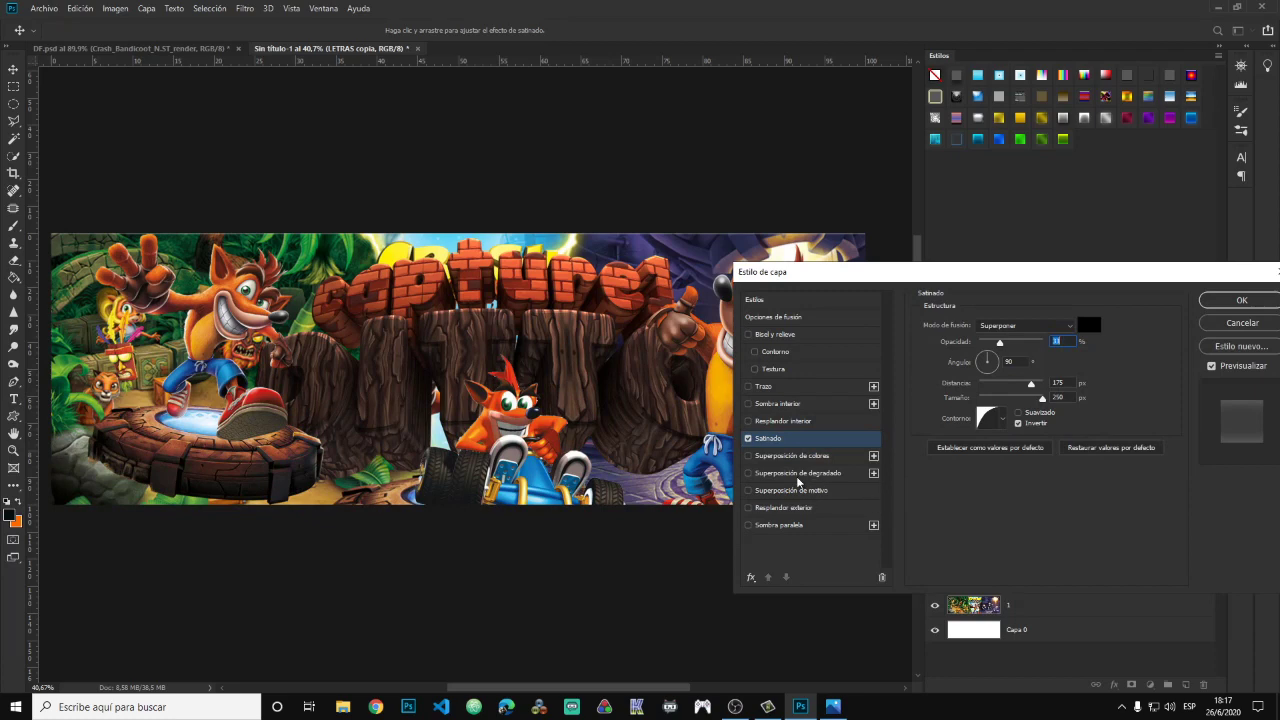
# Add a black-to-white gradient overlay at 69% opacity.
pyautogui.click(825, 476)
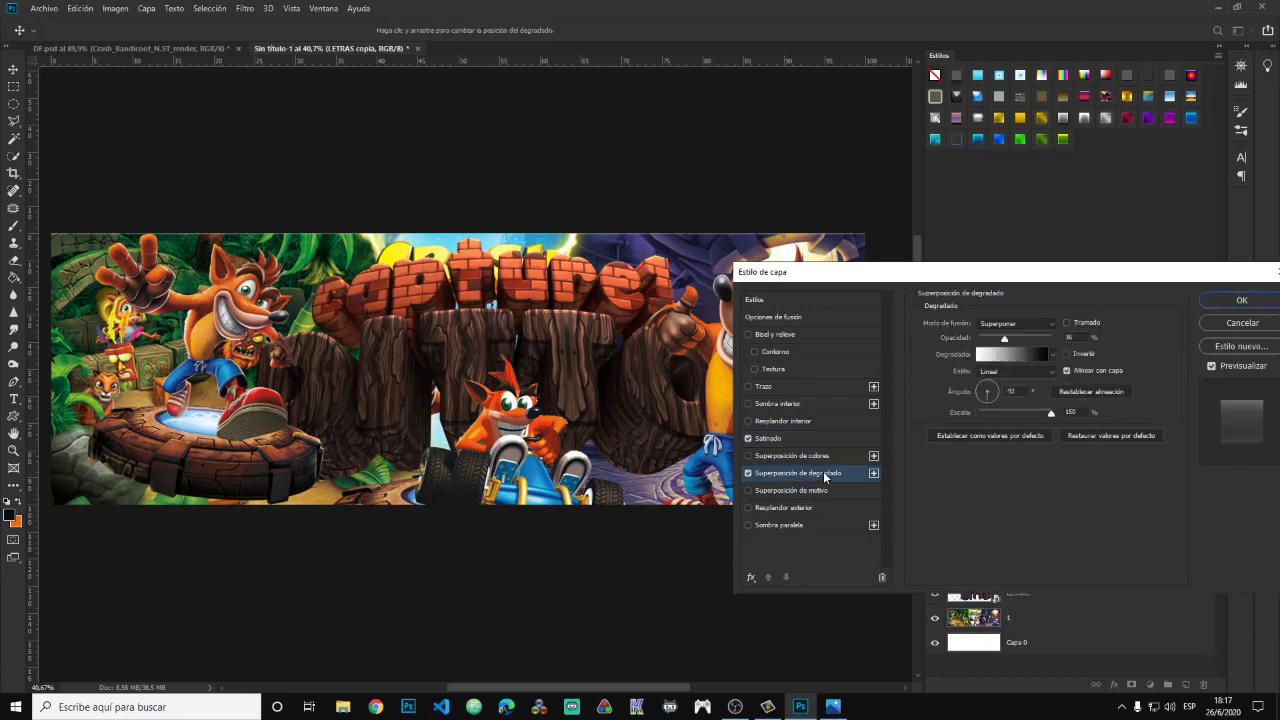
pyautogui.click(1008, 355)
pyautogui.click(1025, 303)
pyautogui.click(1228, 292)
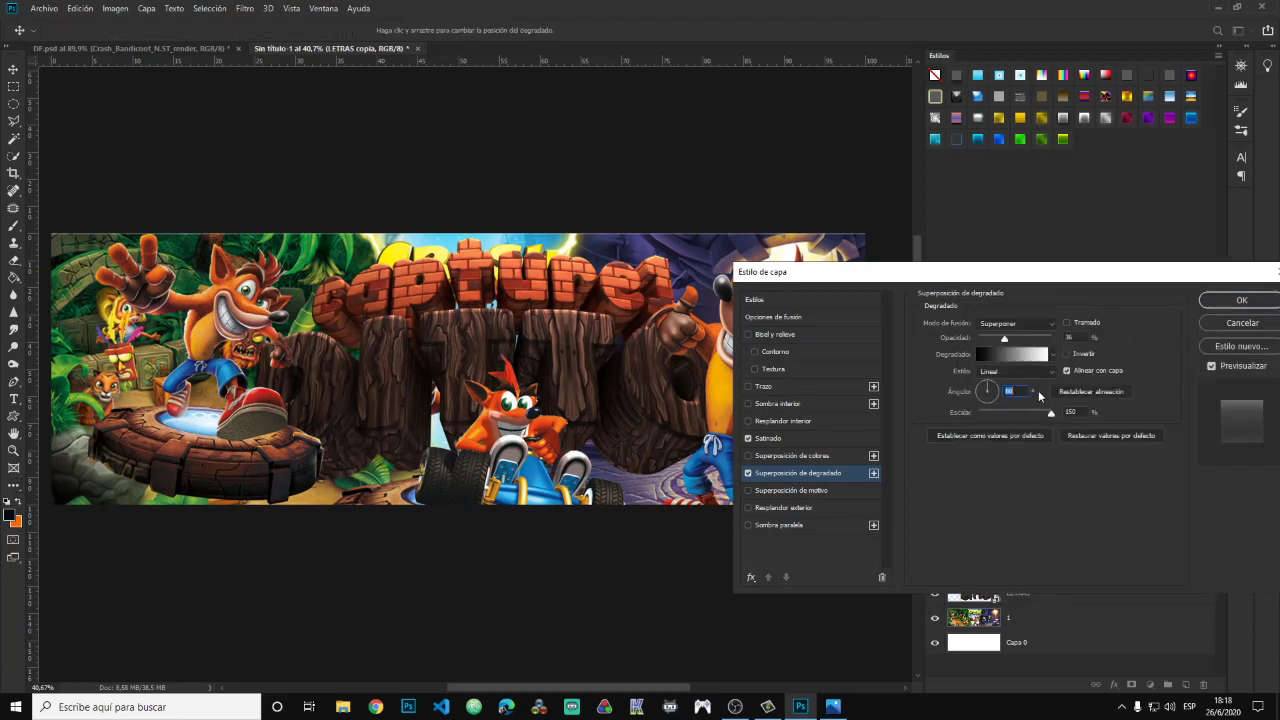
pyautogui.moveTo(1005, 339); pyautogui.dragTo(1029, 339)
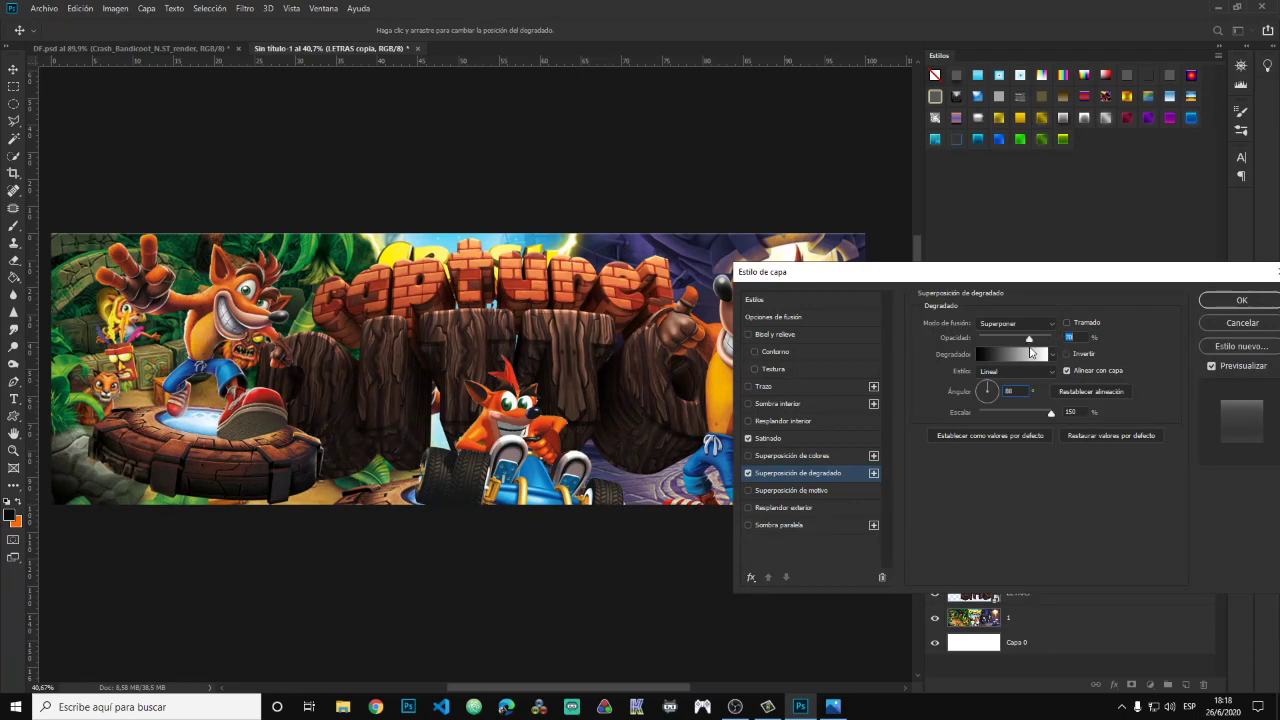
pyautogui.press('Down')
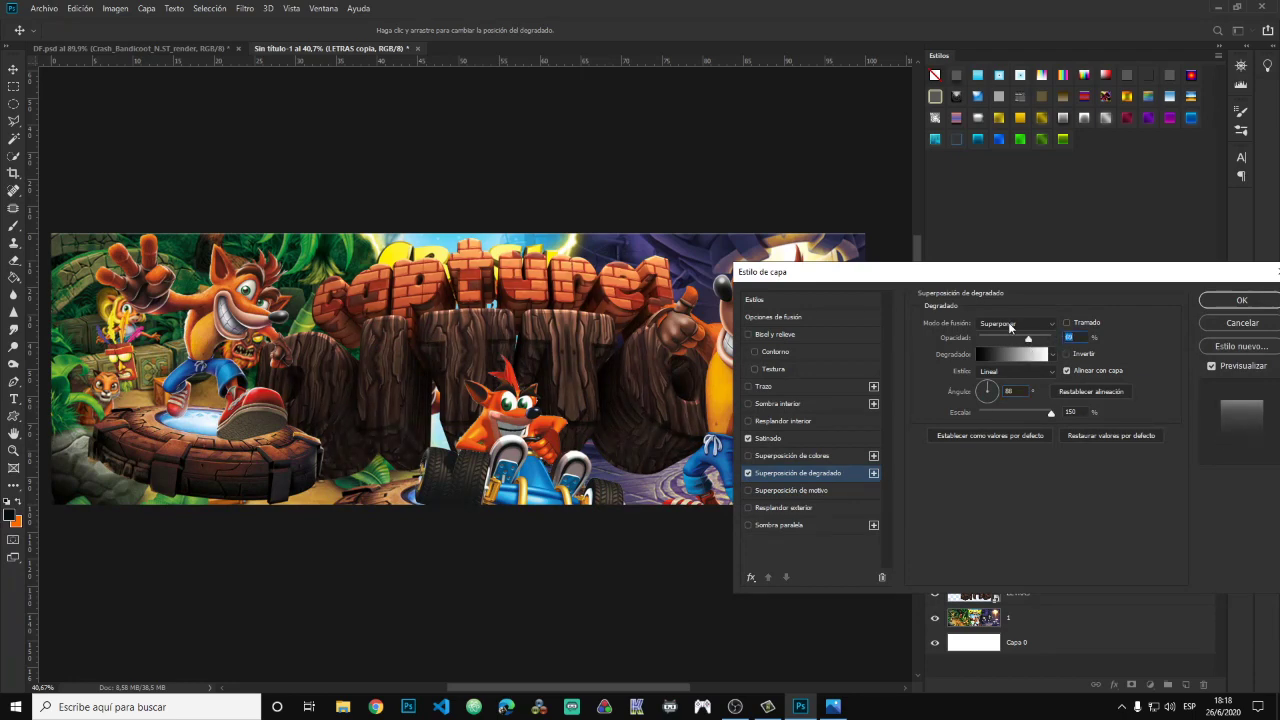
# Add a dark 27 px stroke around the letters and apply the layer styles.
pyautogui.click(758, 385)
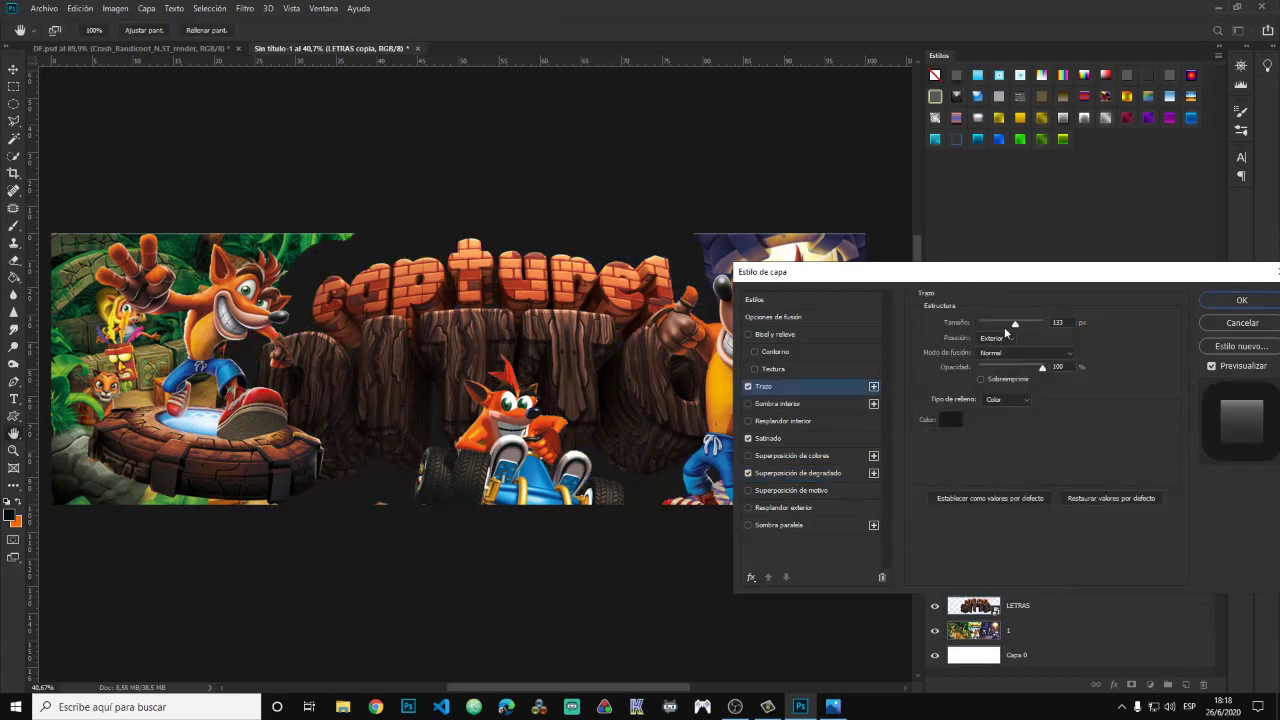
pyautogui.moveTo(995, 325); pyautogui.dragTo(985, 321)
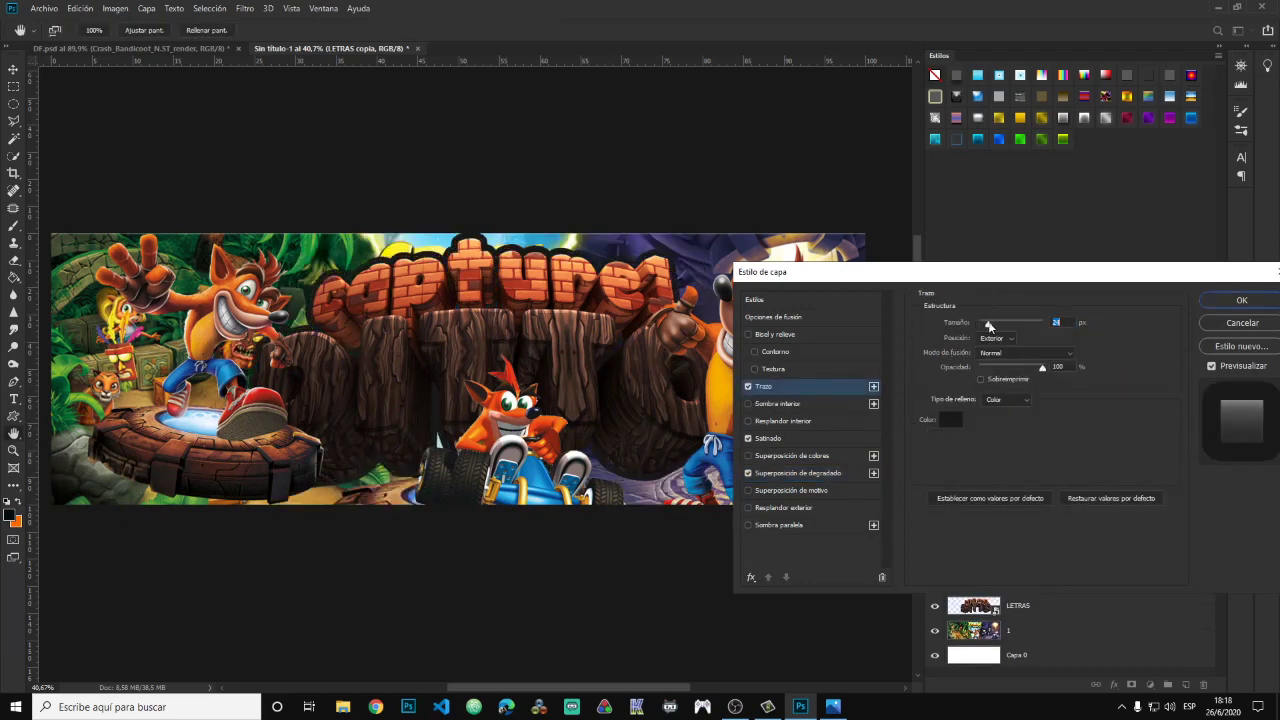
pyautogui.click(950, 419)
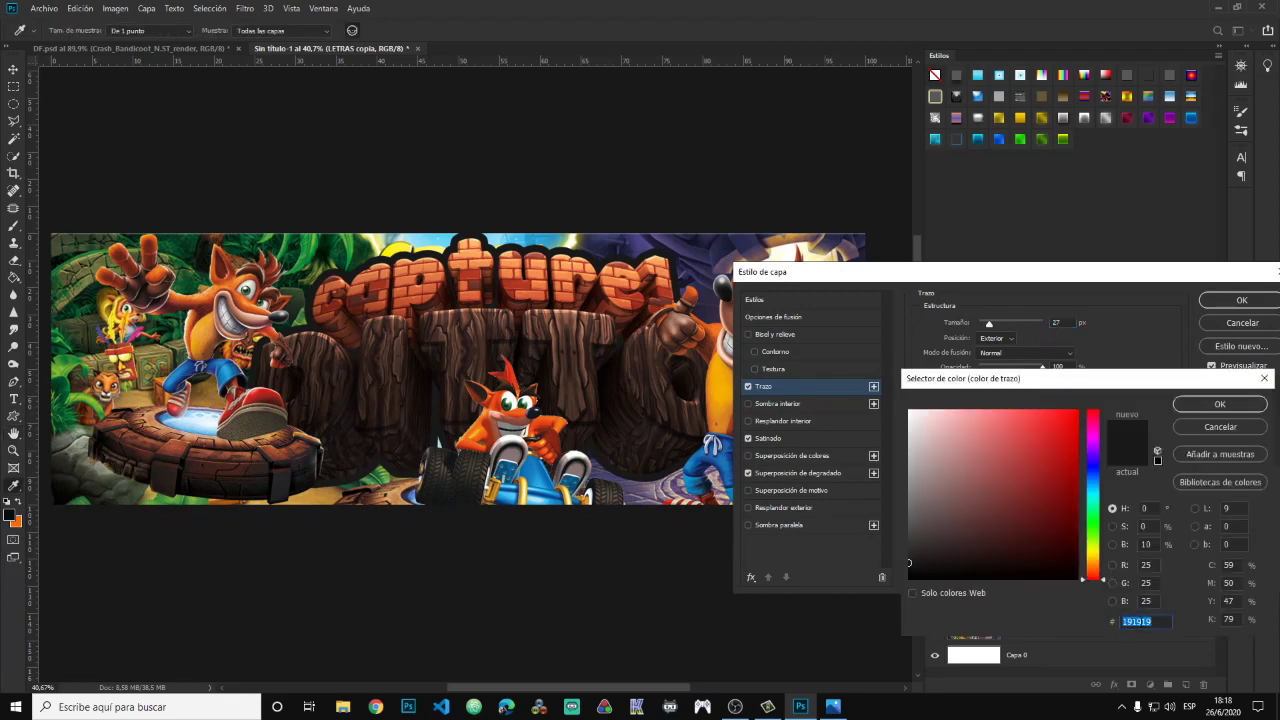
pyautogui.click(1192, 408)
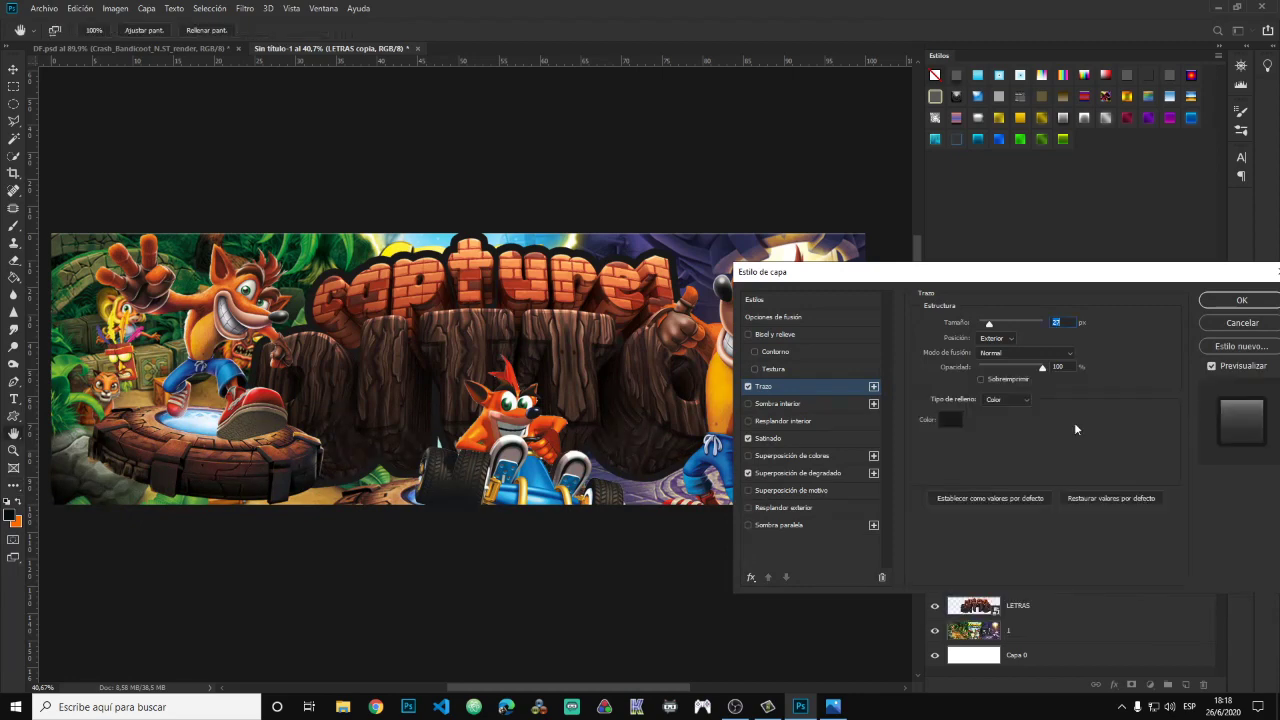
pyautogui.click(1214, 304)
pyautogui.scroll(-1, 465, 413)
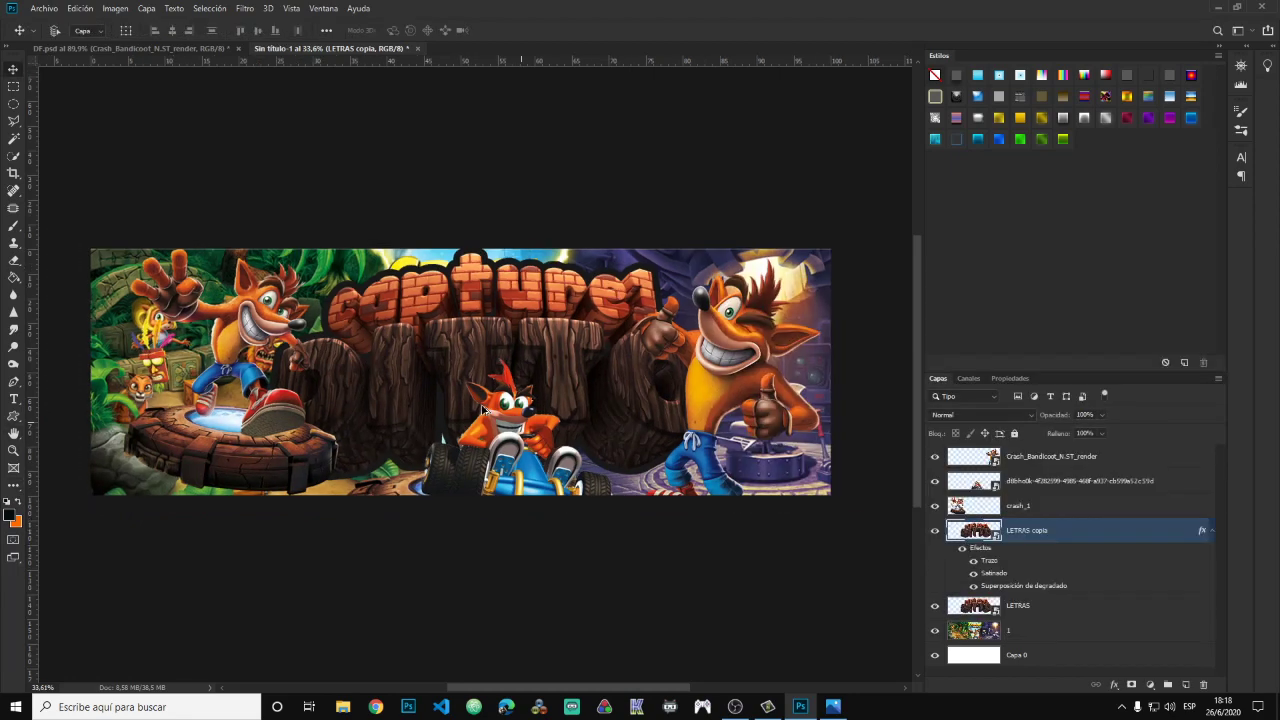
# Select both LETRAS layers and rasterize the layer style on LETRAS copia.
pyautogui.scroll(-2, 465, 413)
pyautogui.scroll(2, 465, 413)
pyautogui.scroll(-1, 465, 413)
pyautogui.scroll(2, 465, 413)
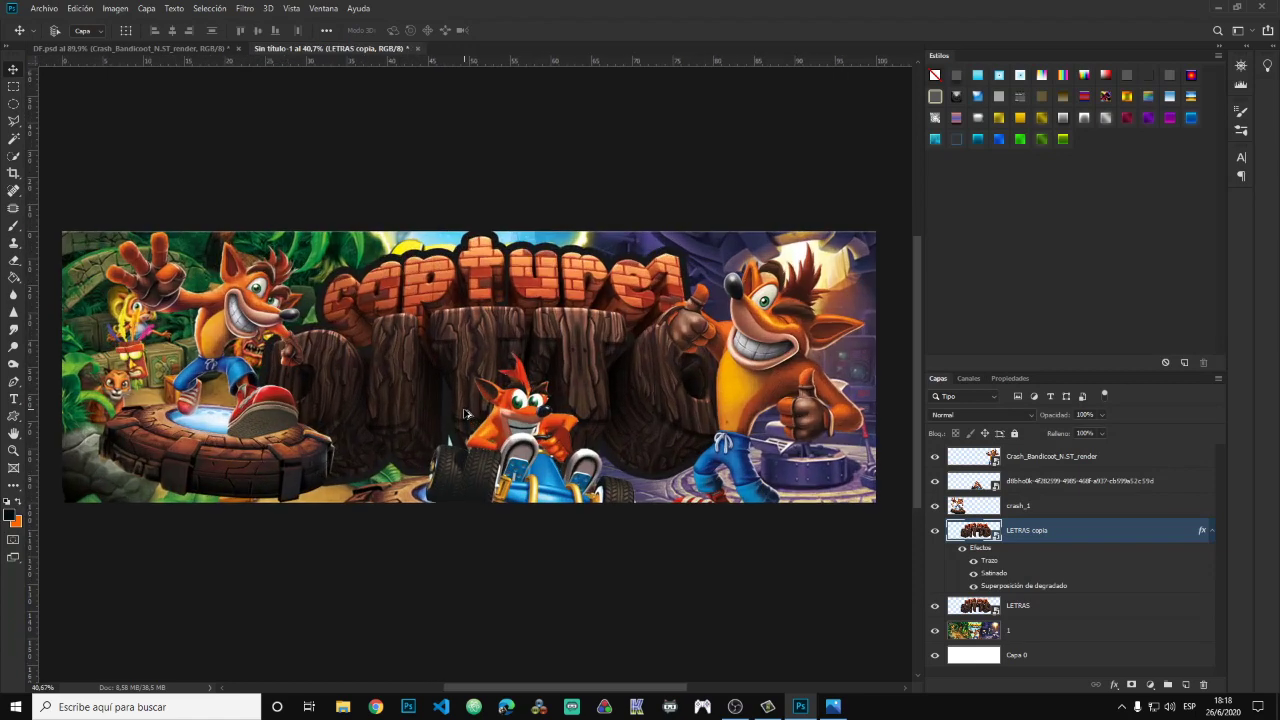
pyautogui.scroll(-1, 570, 432)
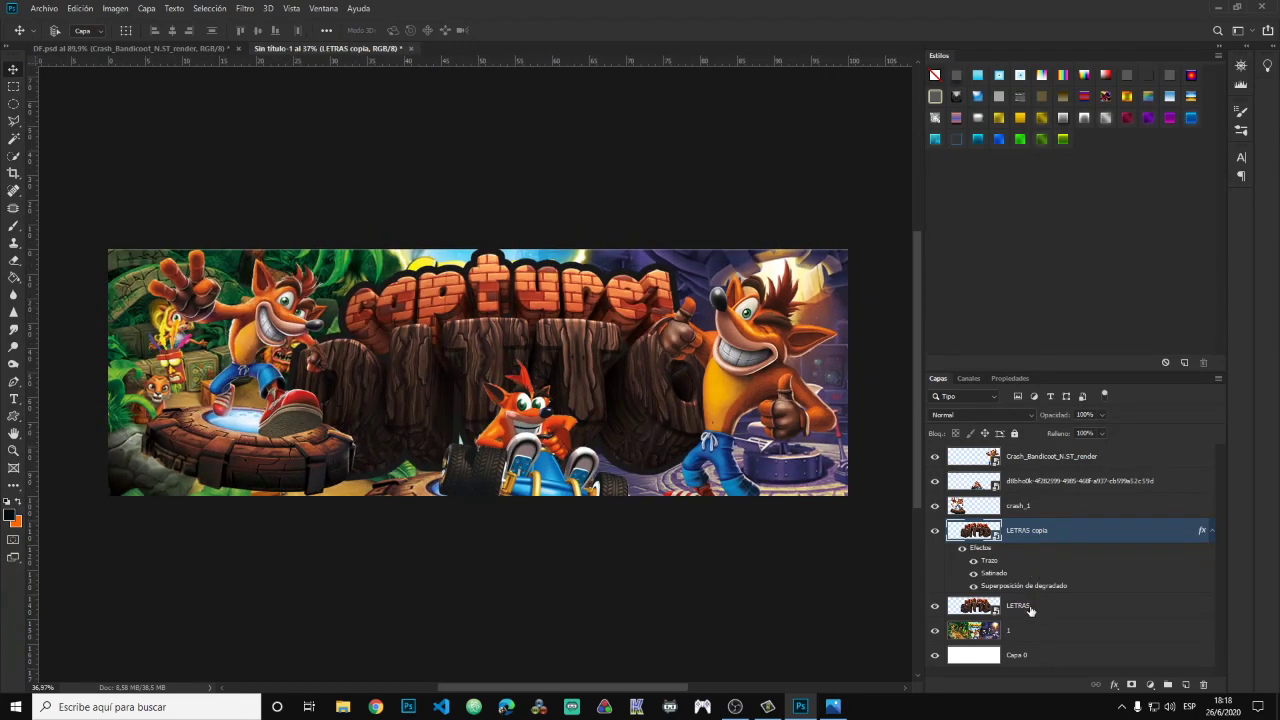
pyautogui.keyDown('ctrl'); pyautogui.click(1031, 607); pyautogui.keyUp('ctrl')
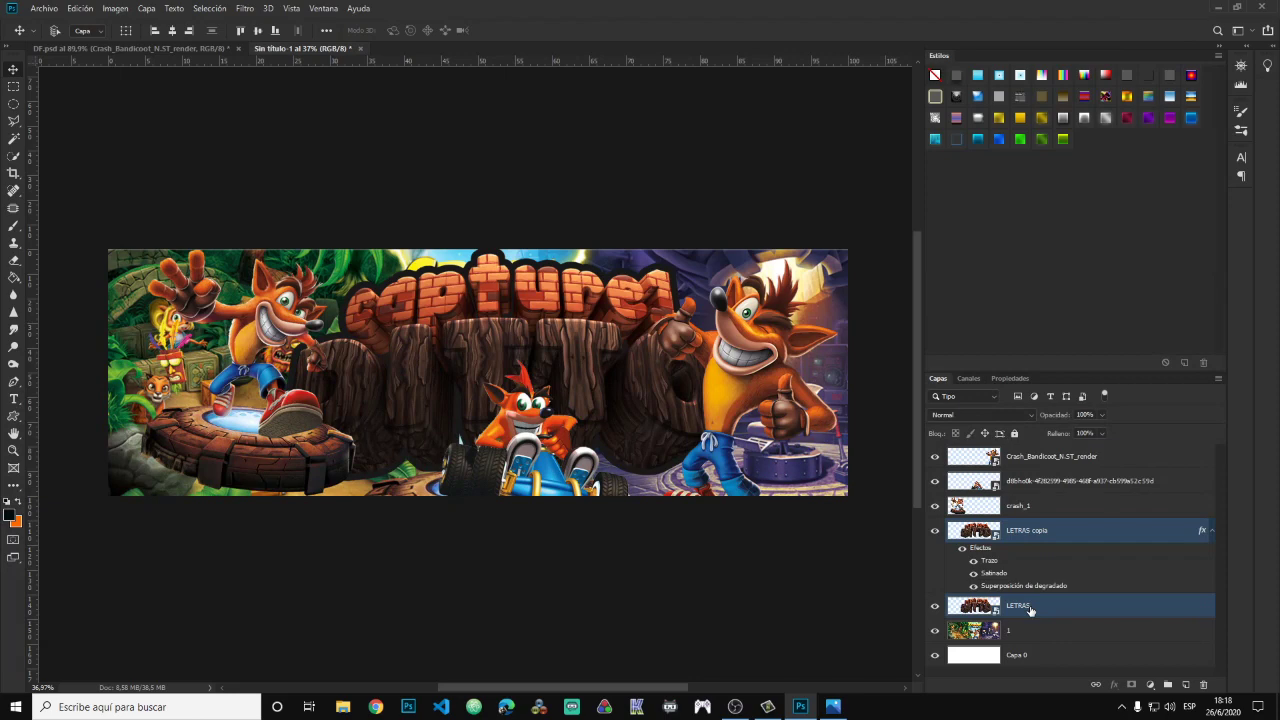
pyautogui.rightClick(1030, 607)
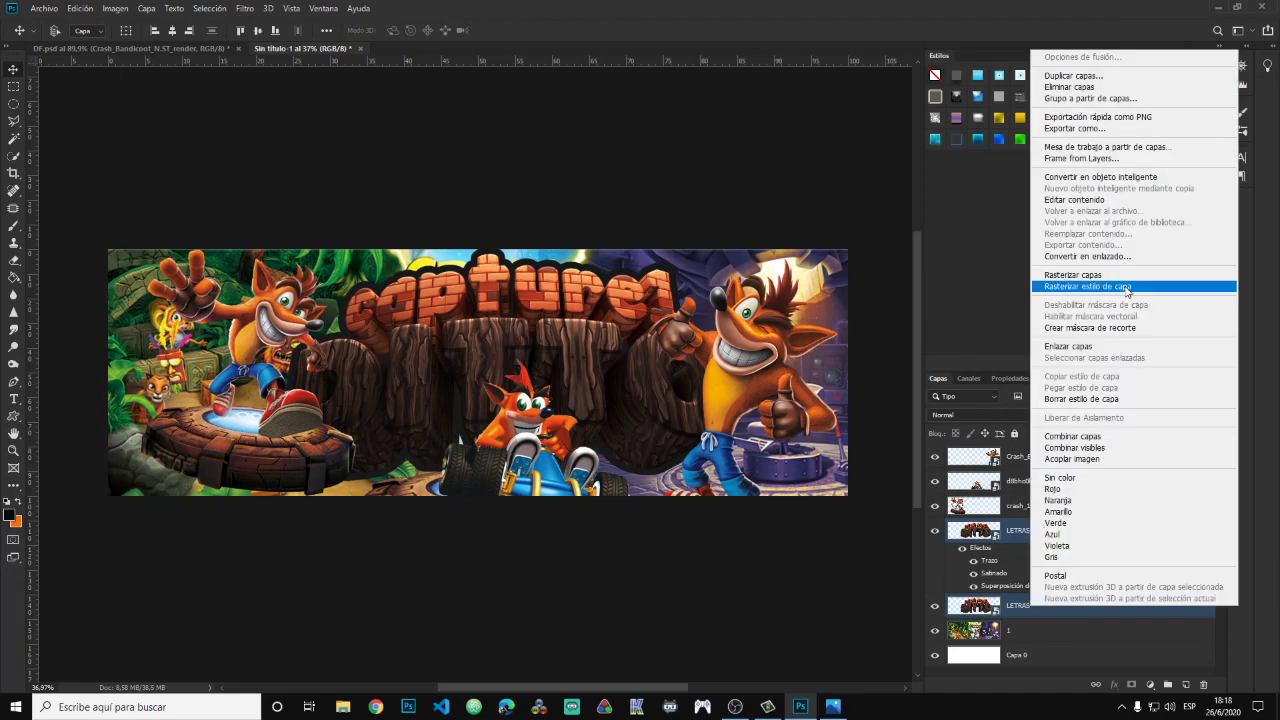
pyautogui.click(1128, 287)
# Merge the two letter layers into one and duplicate the result.
pyautogui.rightClick(1056, 554)
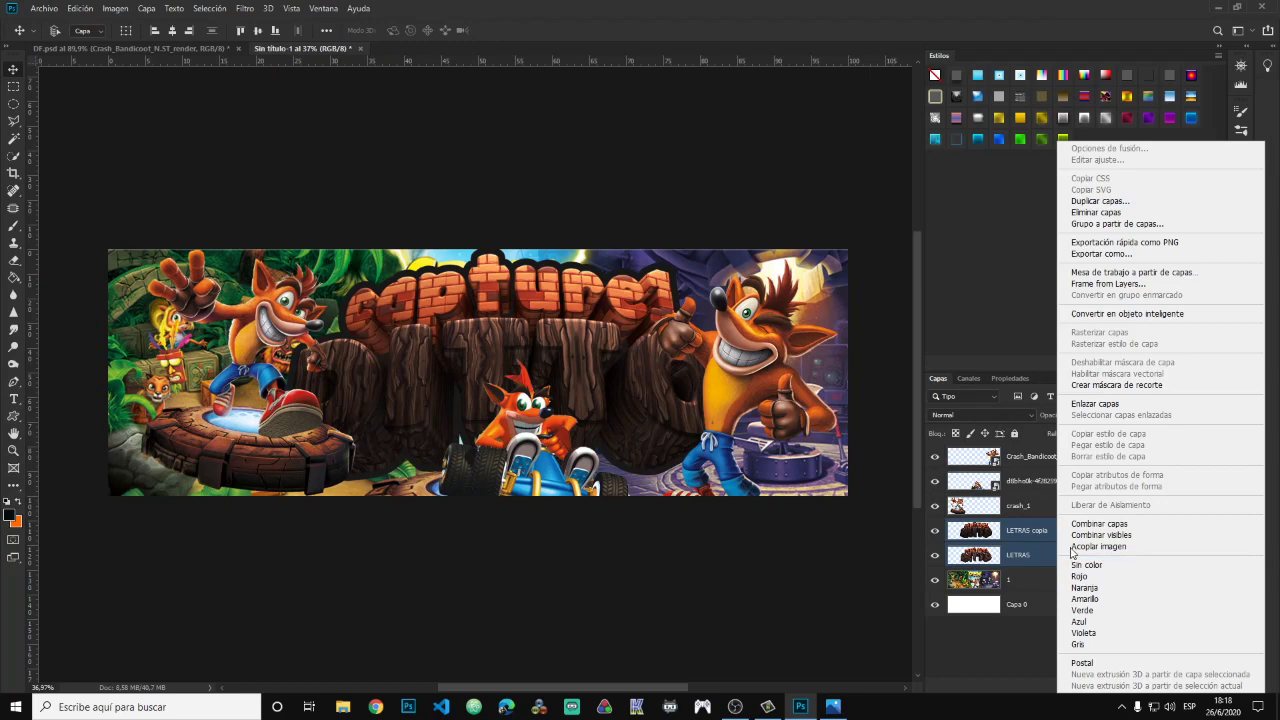
pyautogui.click(1075, 530)
pyautogui.hotkey('ctrl', 'j')
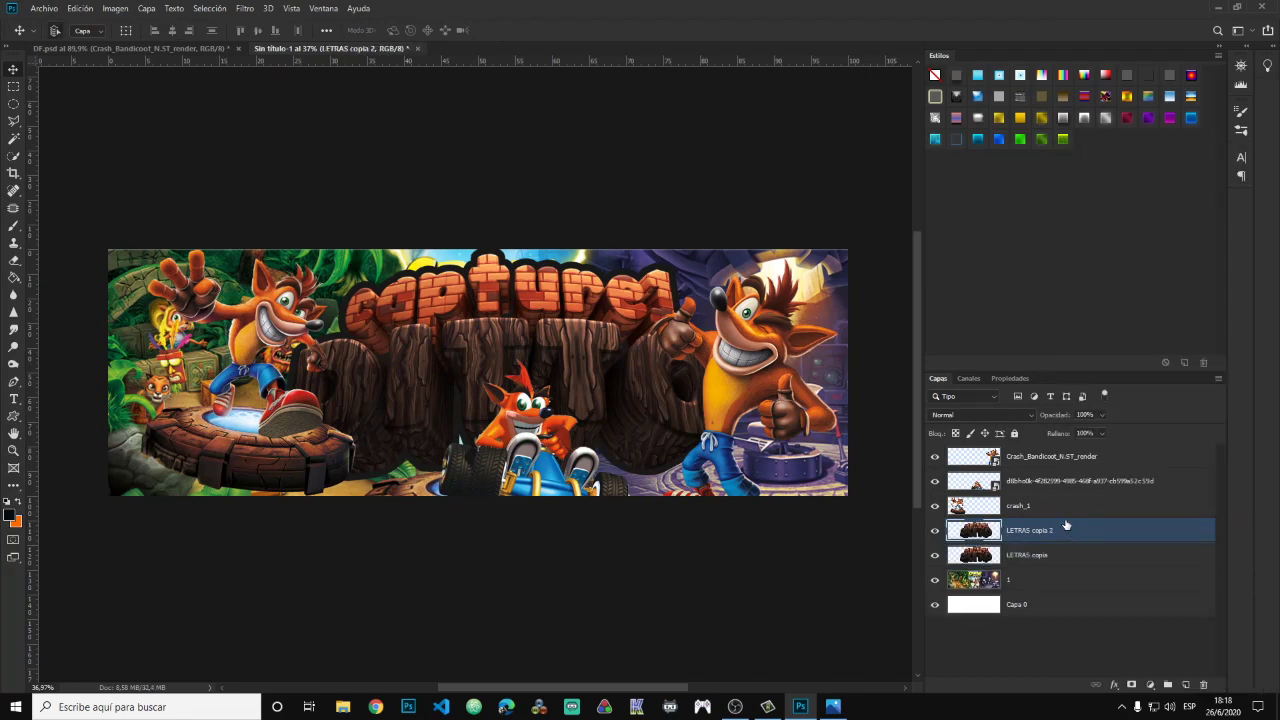
pyautogui.click(113, 9)
pyautogui.moveTo(124, 44)
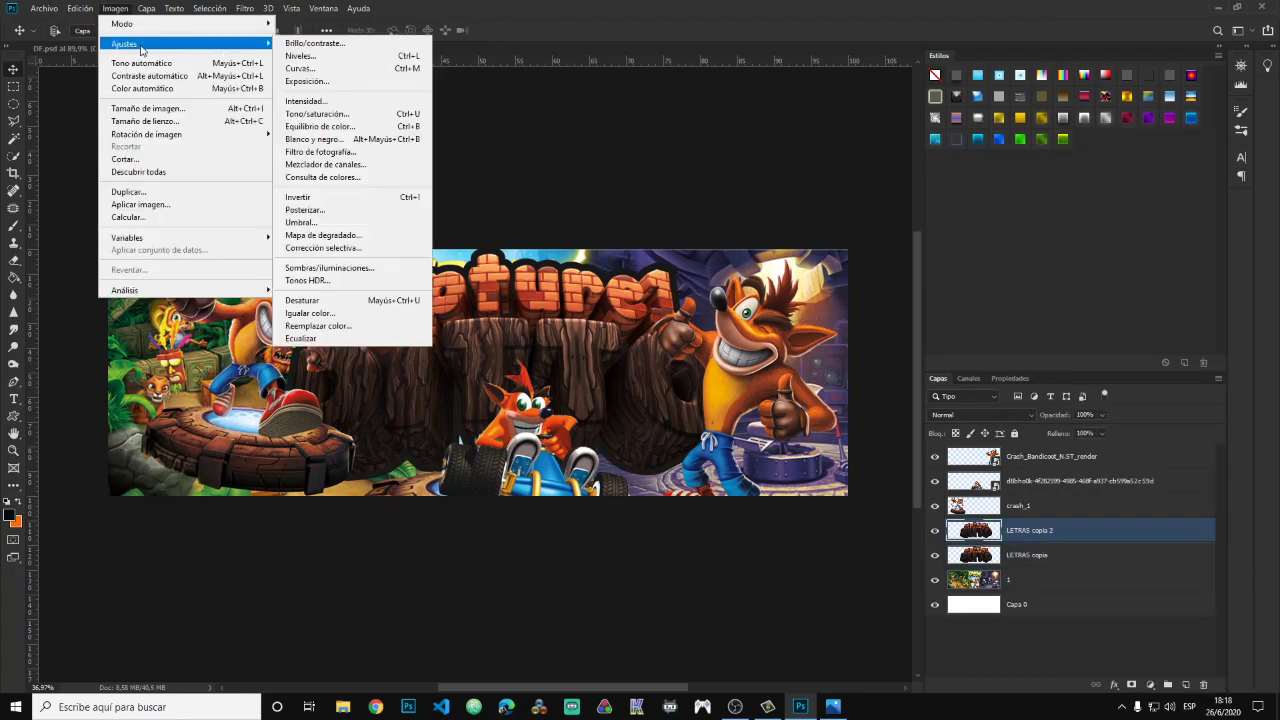
# Darken LETRAS copia 2 slightly with a Curves adjustment.
pyautogui.click(305, 70)
pyautogui.moveTo(855, 362); pyautogui.dragTo(856, 362)
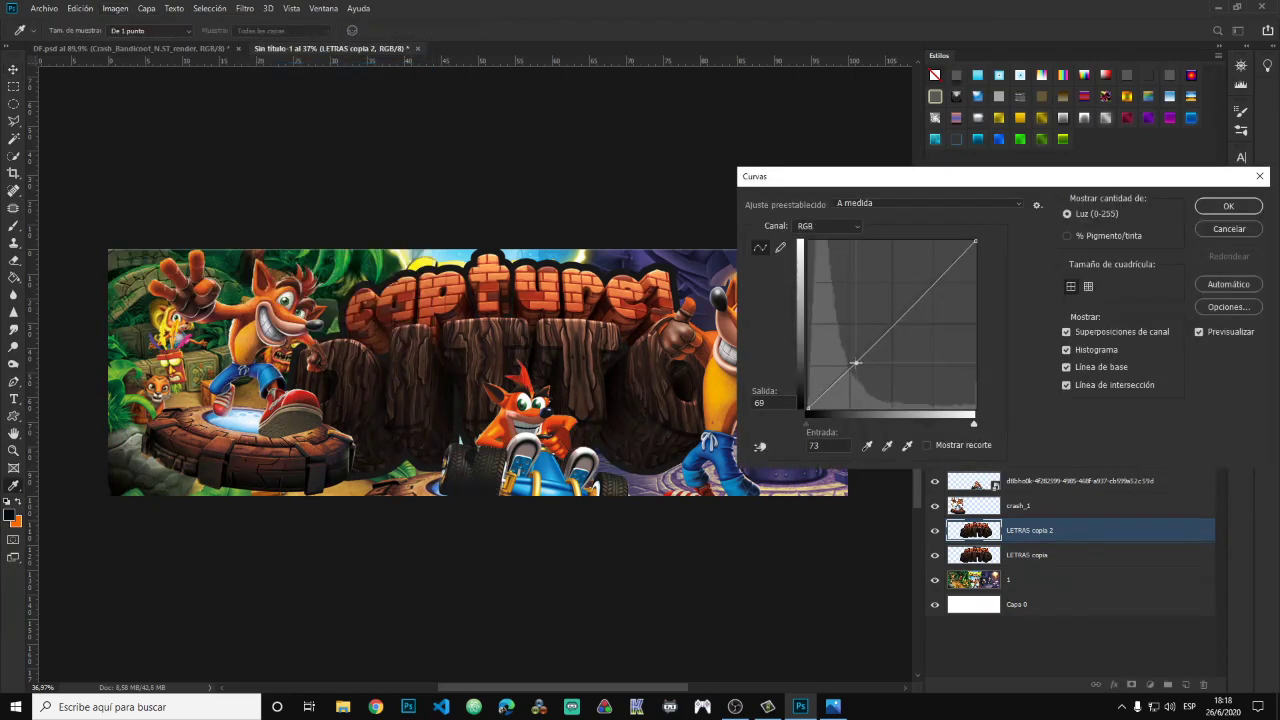
pyautogui.click(892, 324)
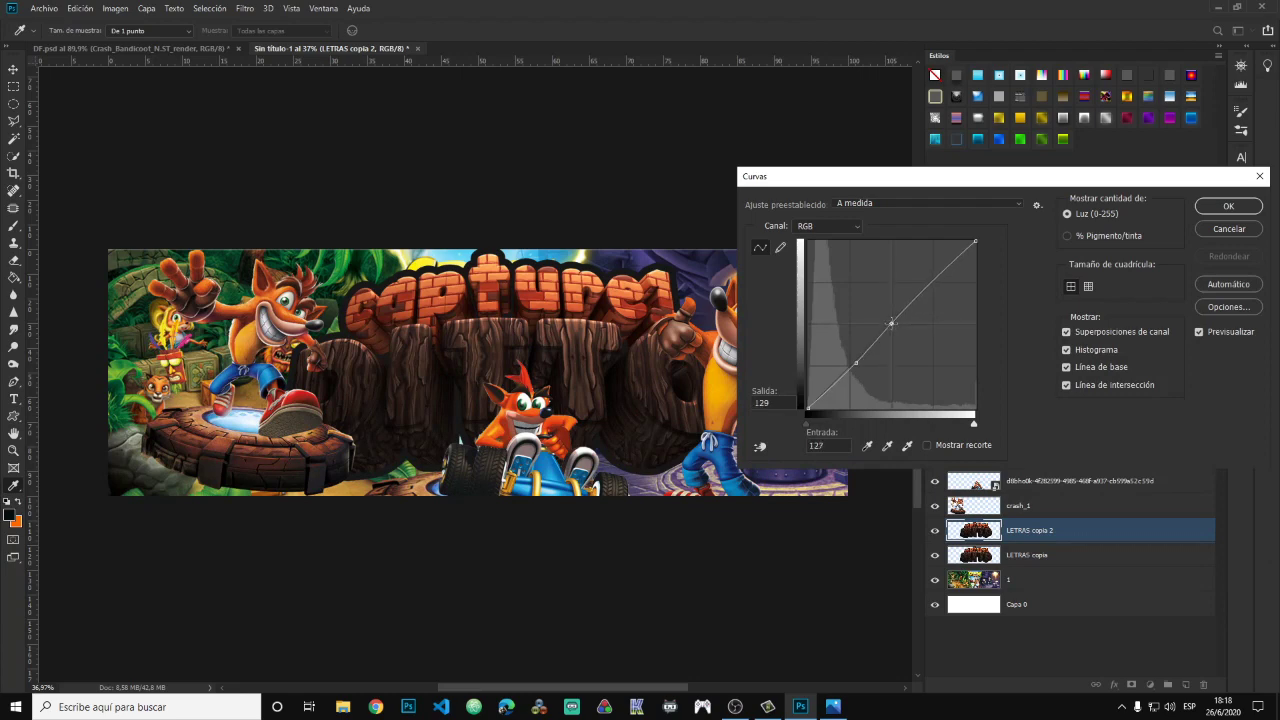
pyautogui.click(1222, 207)
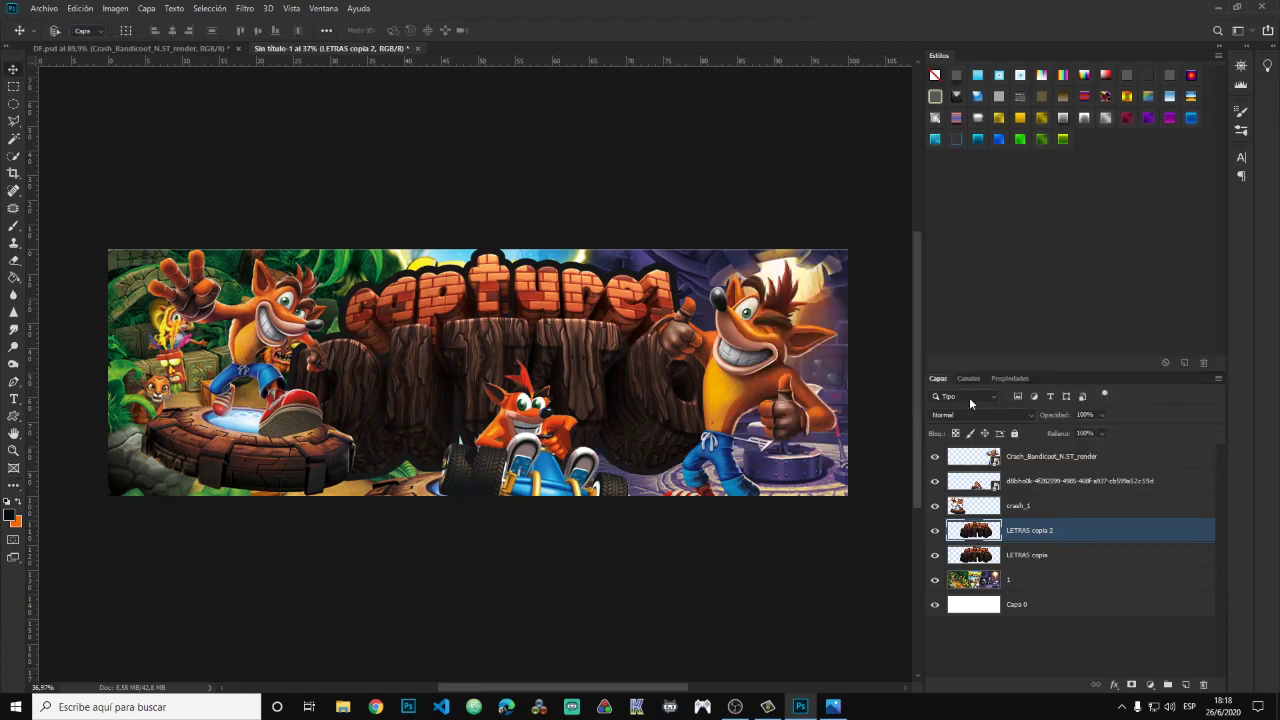
# Set Exposure to +0,3, nudge the offset darker, and lower gamma to 0,92.
pyautogui.click(118, 8)
pyautogui.moveTo(124, 44)
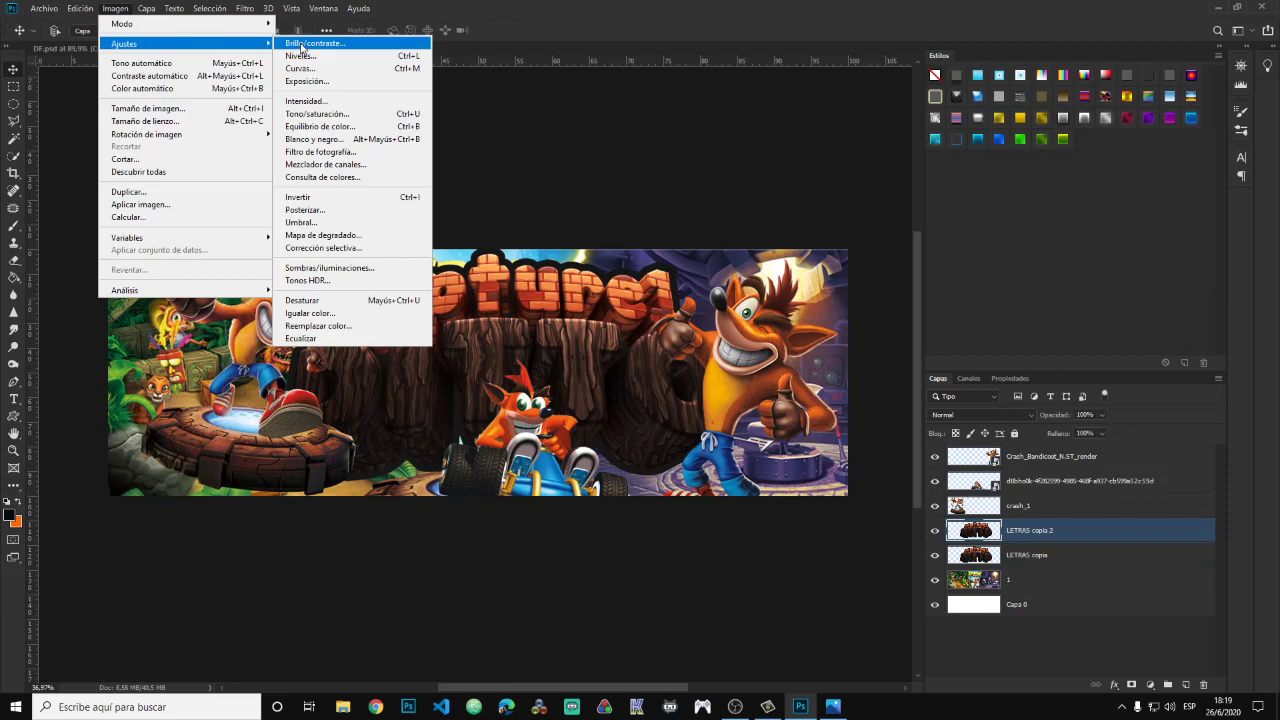
pyautogui.click(329, 84)
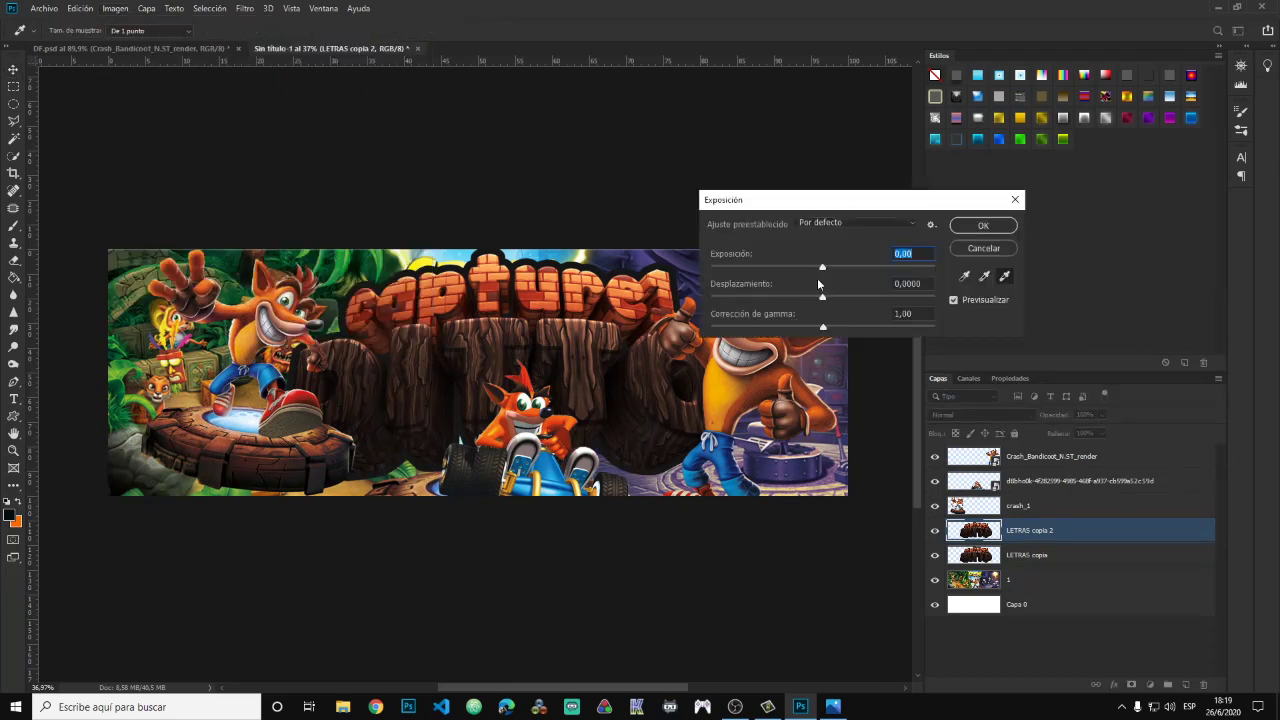
pyautogui.moveTo(822, 270); pyautogui.dragTo(827, 270)
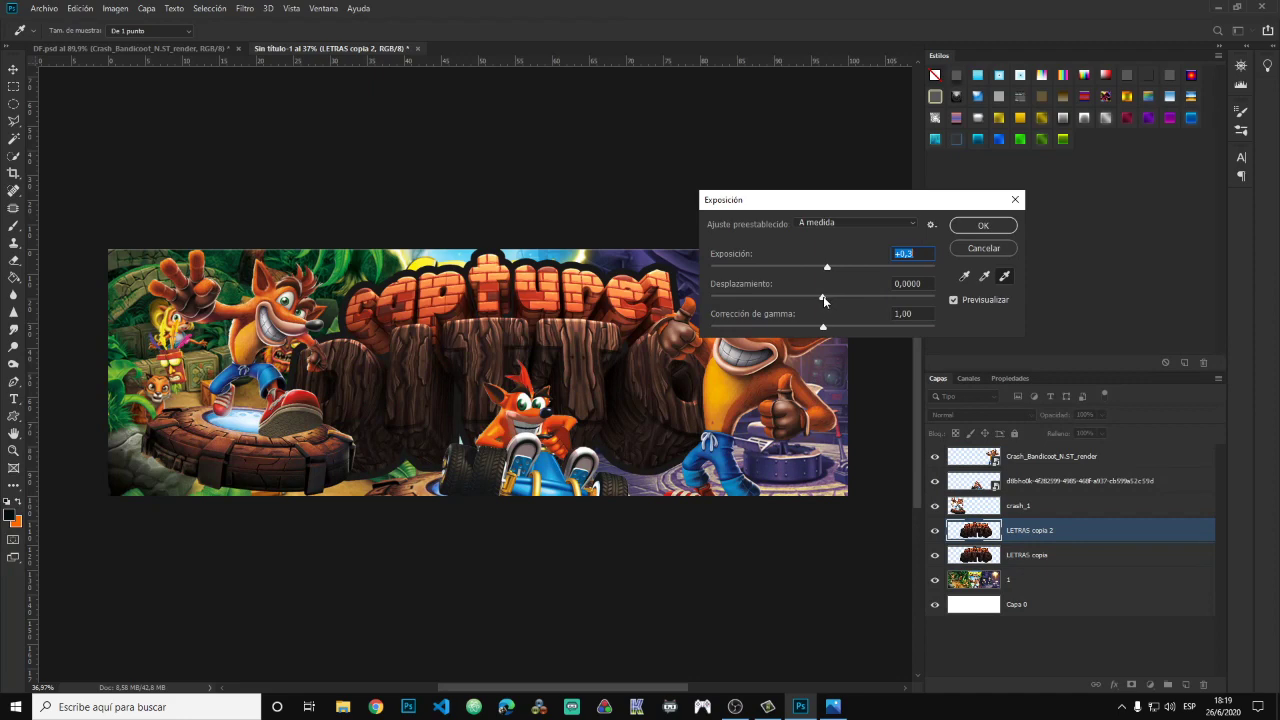
pyautogui.moveTo(823, 298); pyautogui.dragTo(824, 302)
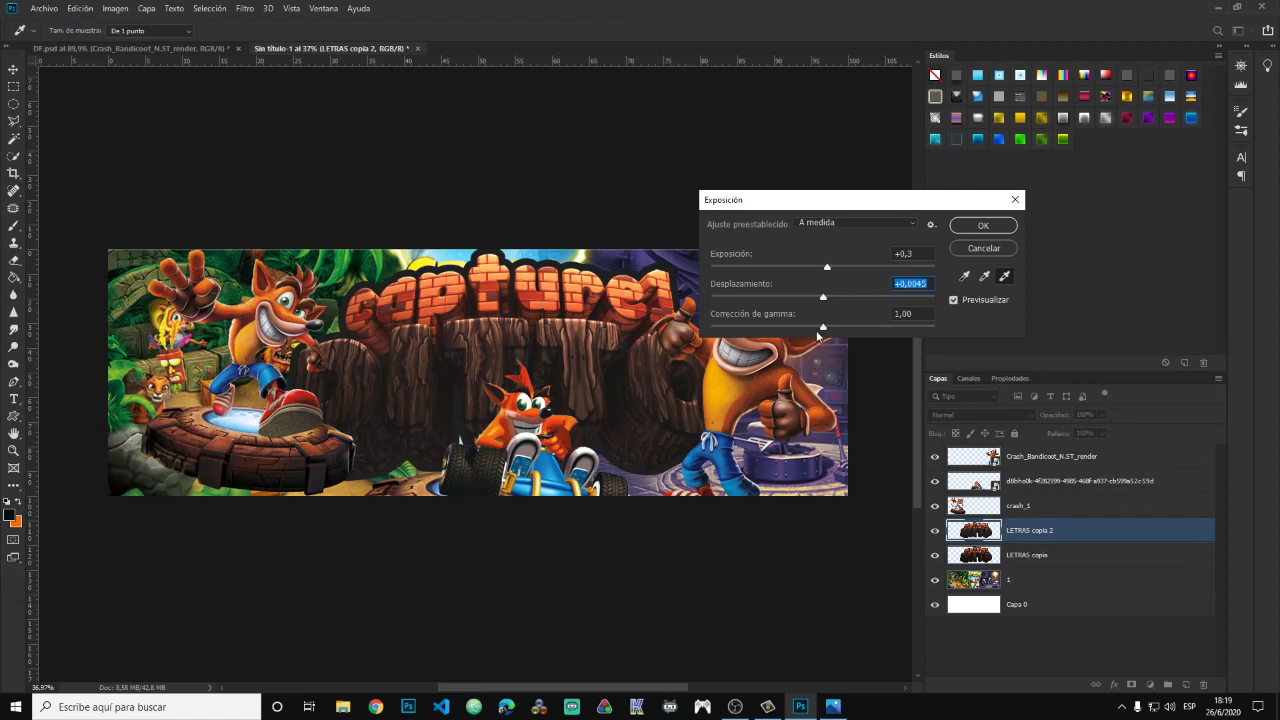
pyautogui.moveTo(824, 330); pyautogui.dragTo(829, 331)
# Apply the exposure change and toggle LETRAS copia 2 to compare the result.
pyautogui.click(983, 226)
pyautogui.click(935, 530)
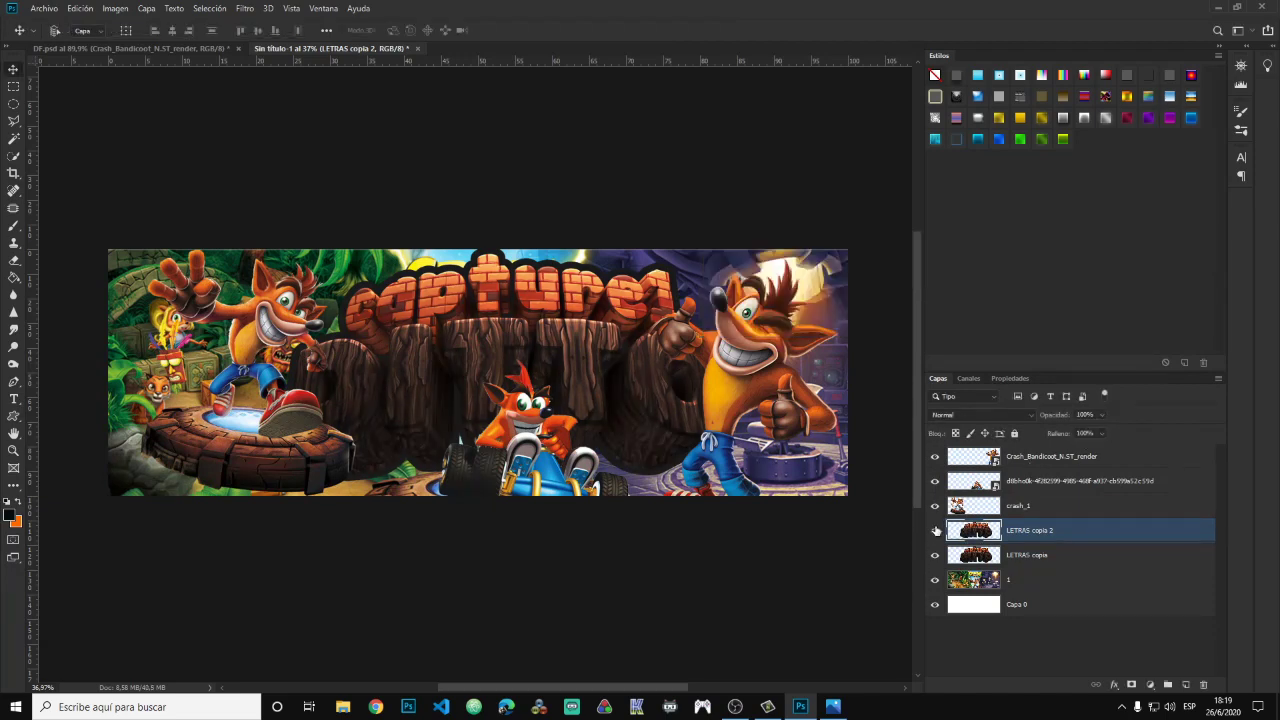
pyautogui.click(935, 530)
pyautogui.click(1101, 414)
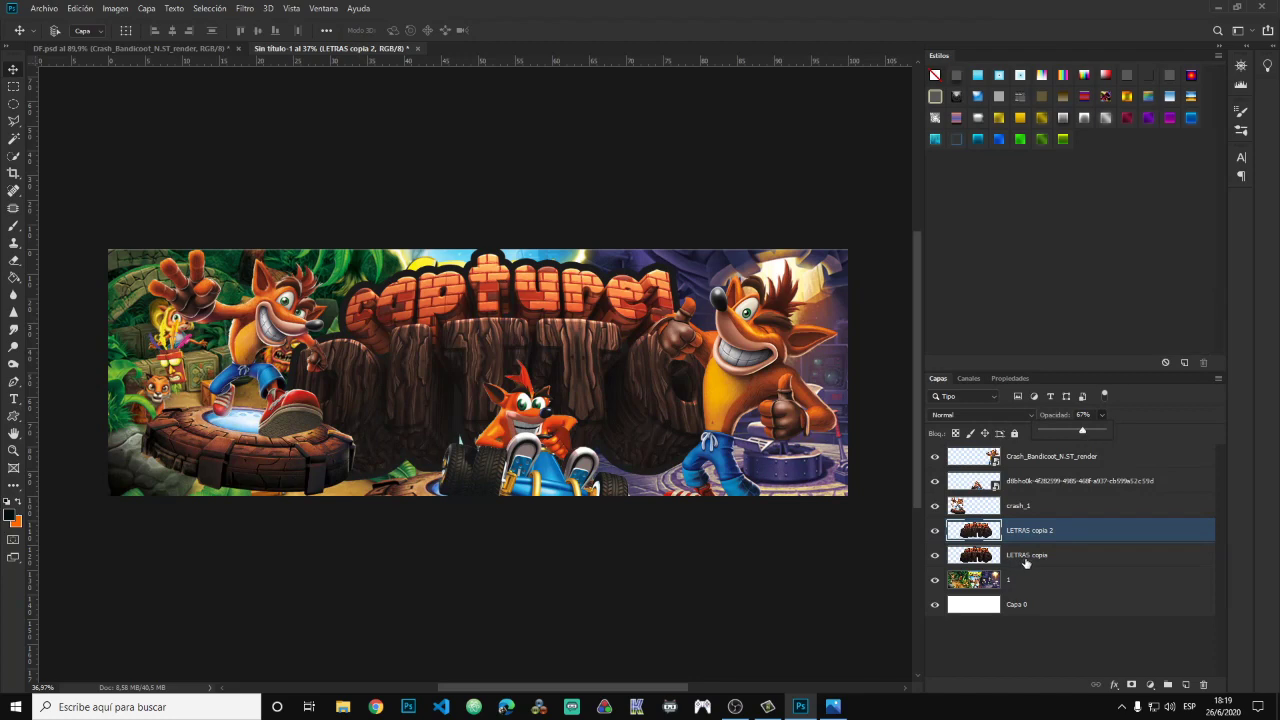
# Merge LETRAS copia down into LETRAS copia 2.
pyautogui.rightClick(1030, 560)
pyautogui.click(1075, 386)
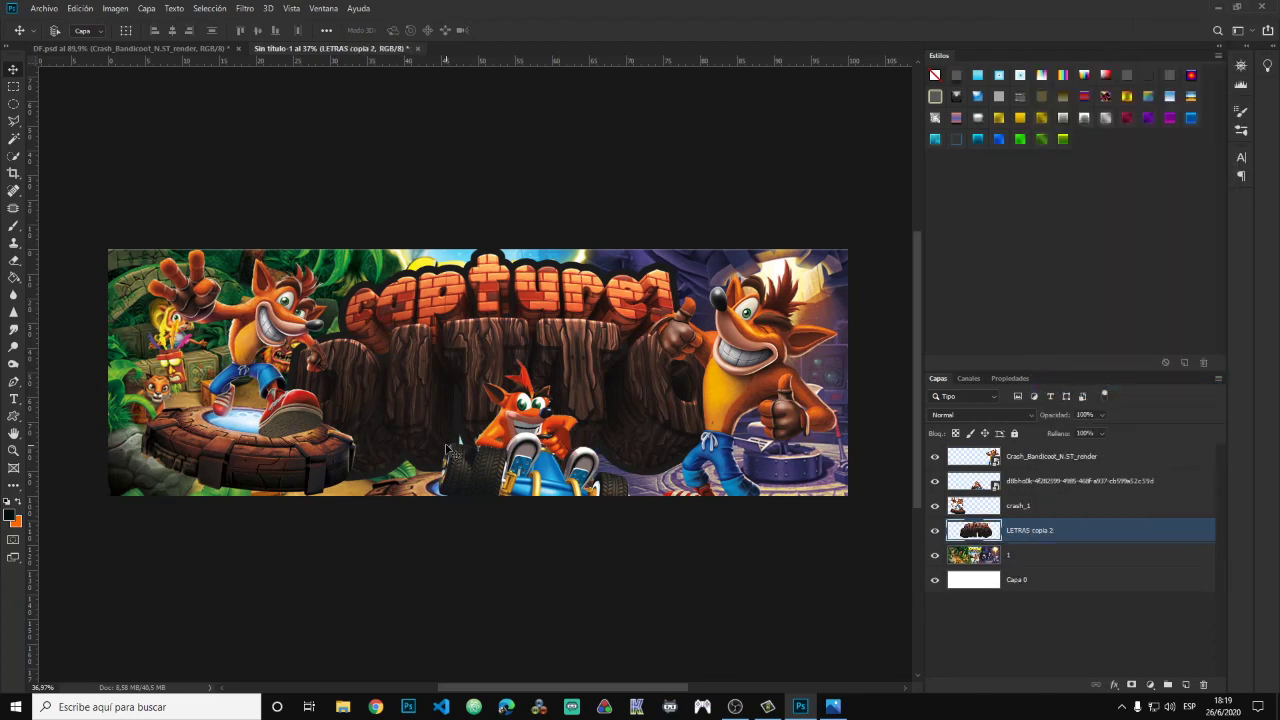
pyautogui.scroll(-3, 467, 428)
pyautogui.scroll(2, 467, 428)
pyautogui.scroll(-1, 467, 428)
pyautogui.scroll(1, 467, 420)
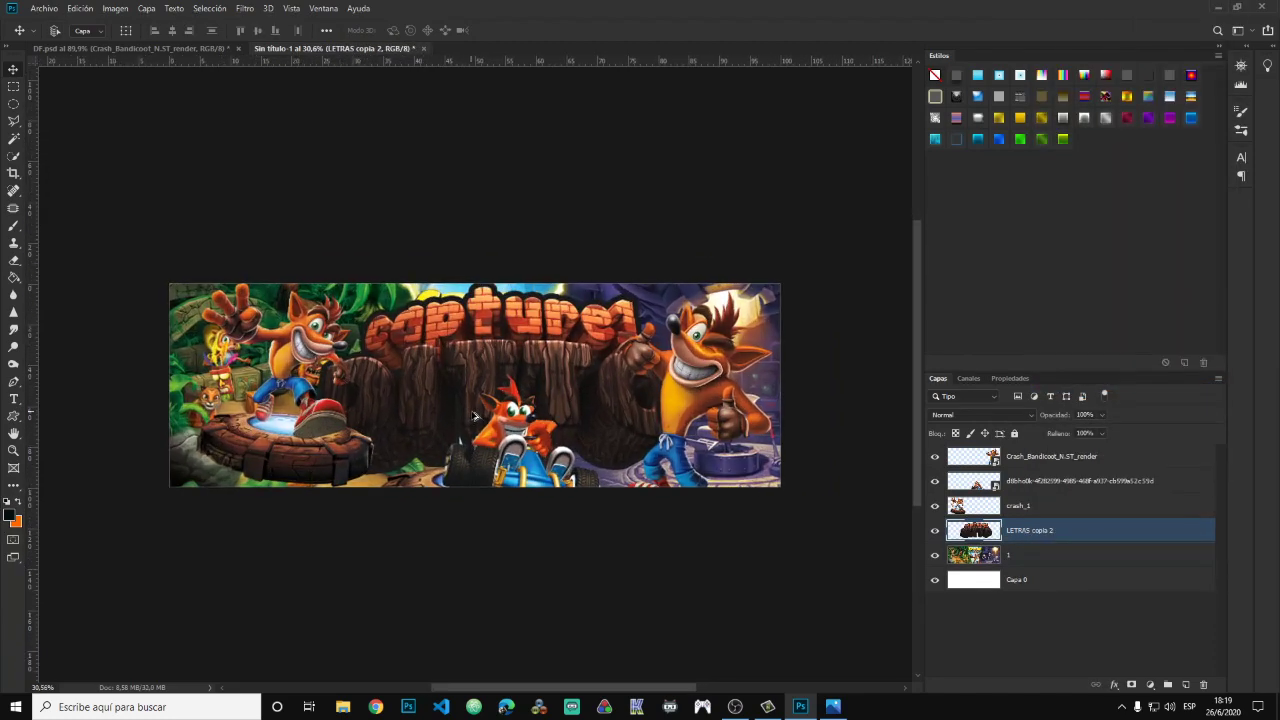
pyautogui.scroll(2, 480, 400)
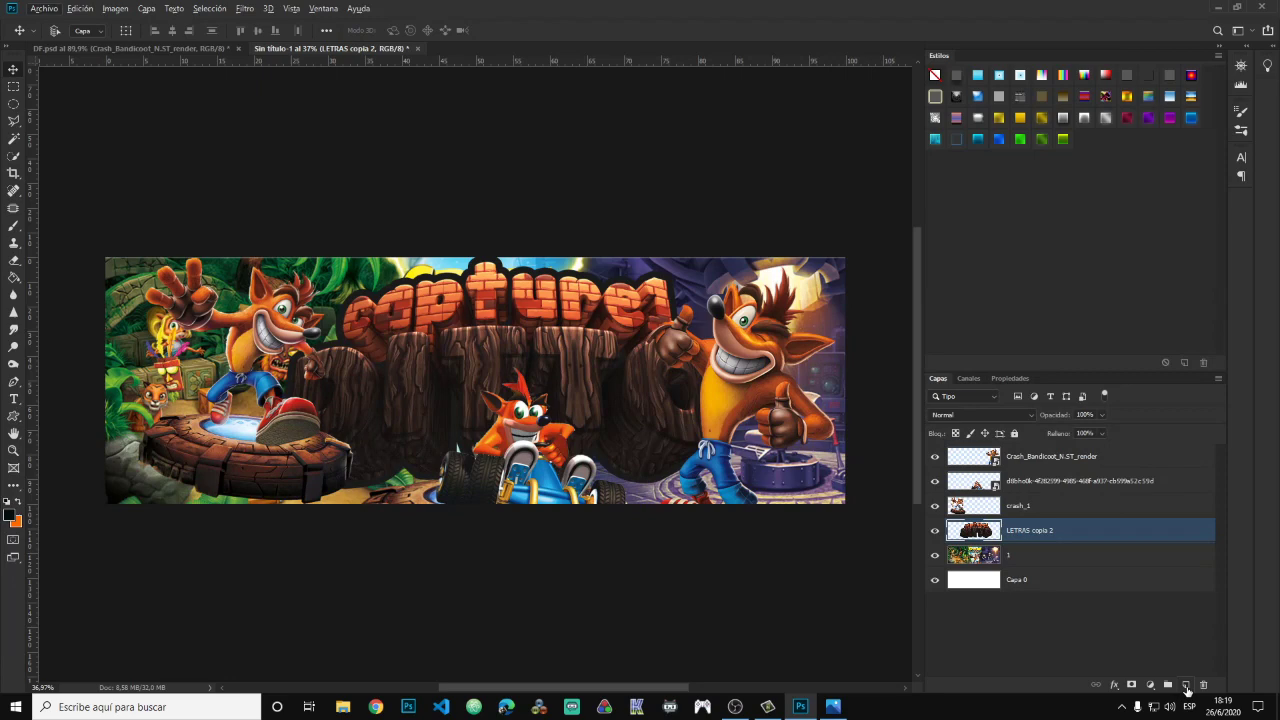
# Add a new empty Capa 1 clipped to the letters layer.
pyautogui.click(1186, 686)
pyautogui.rightClick(1018, 533)
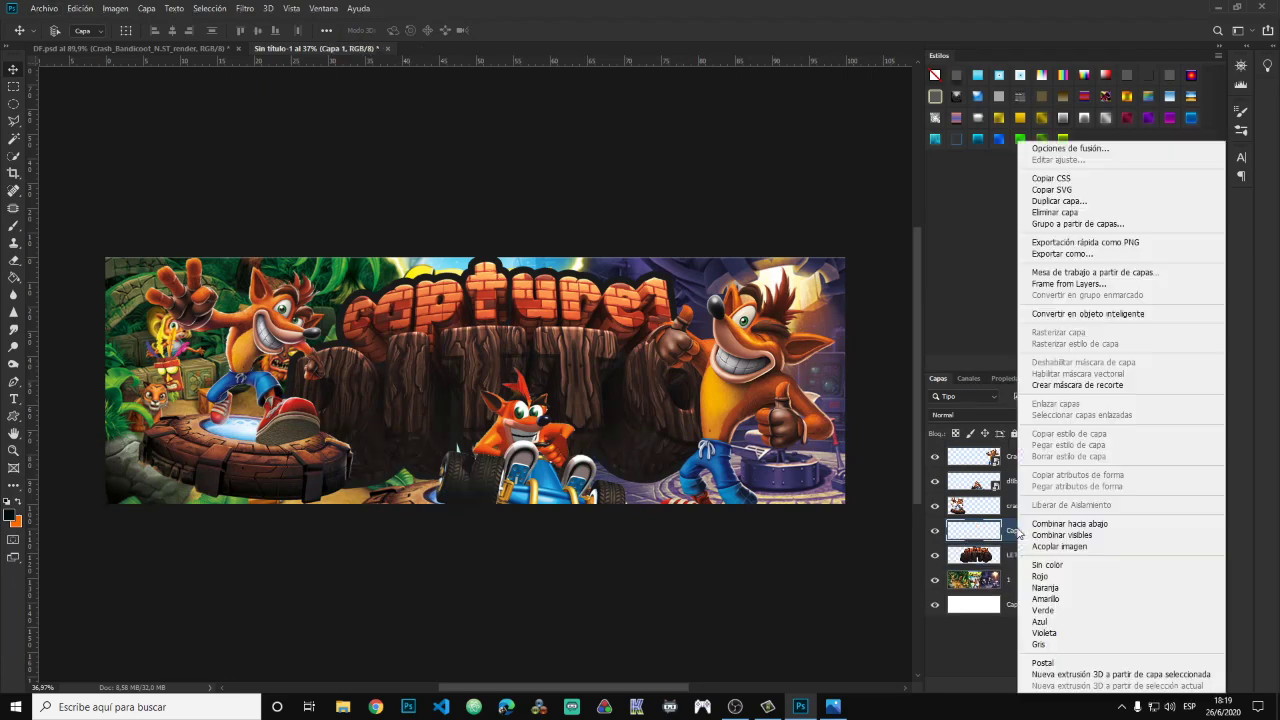
pyautogui.click(1077, 385)
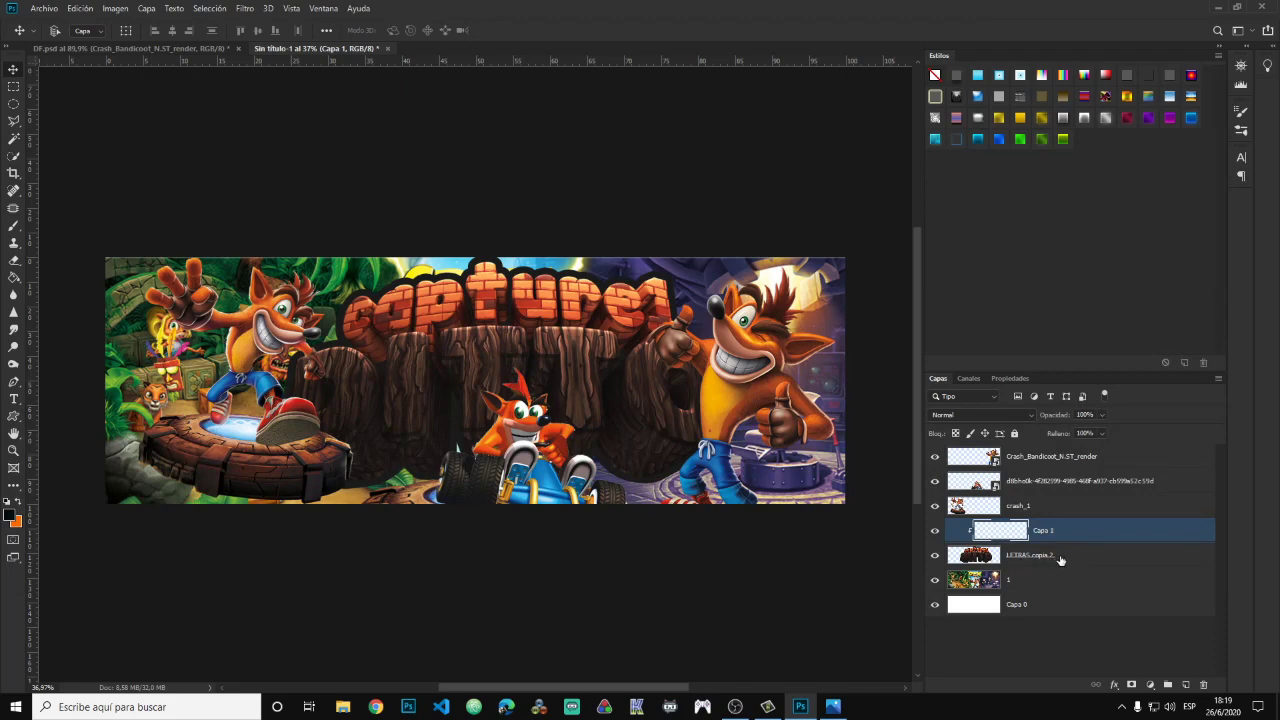
# Brush black shadows on Capa 1 along the kart Crash's outline, hand and trunk.
pyautogui.click(13, 224)
pyautogui.moveTo(431, 409); pyautogui.dragTo(451, 416)
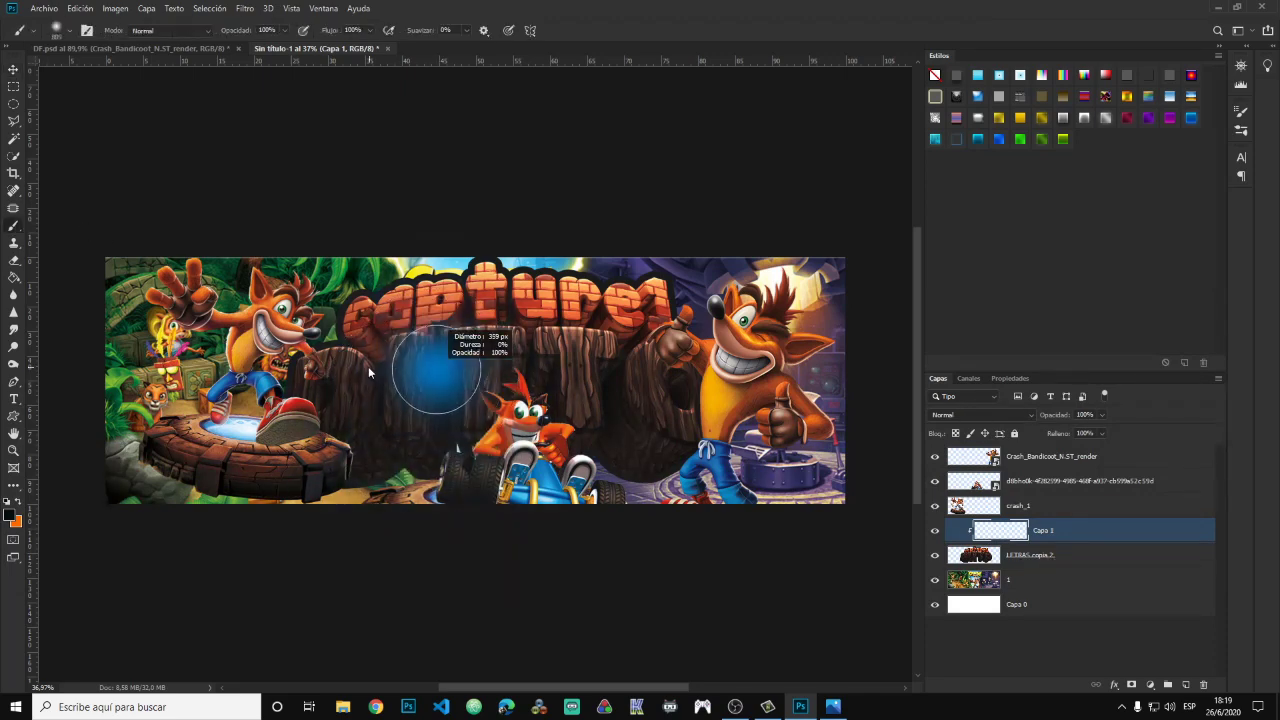
pyautogui.scroll(5, 614, 302)
pyautogui.scroll(1, 614, 302)
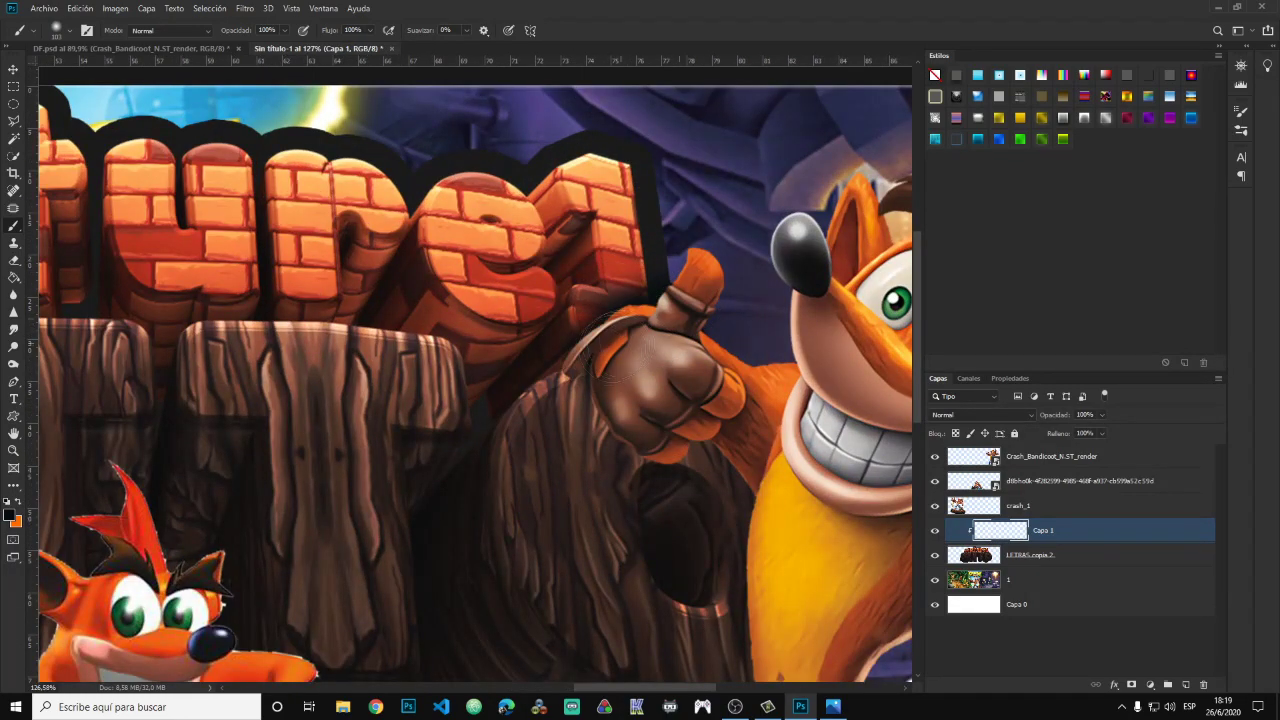
pyautogui.moveTo(811, 543); pyautogui.dragTo(601, 178)
pyautogui.hscroll(-10, 601, 178)
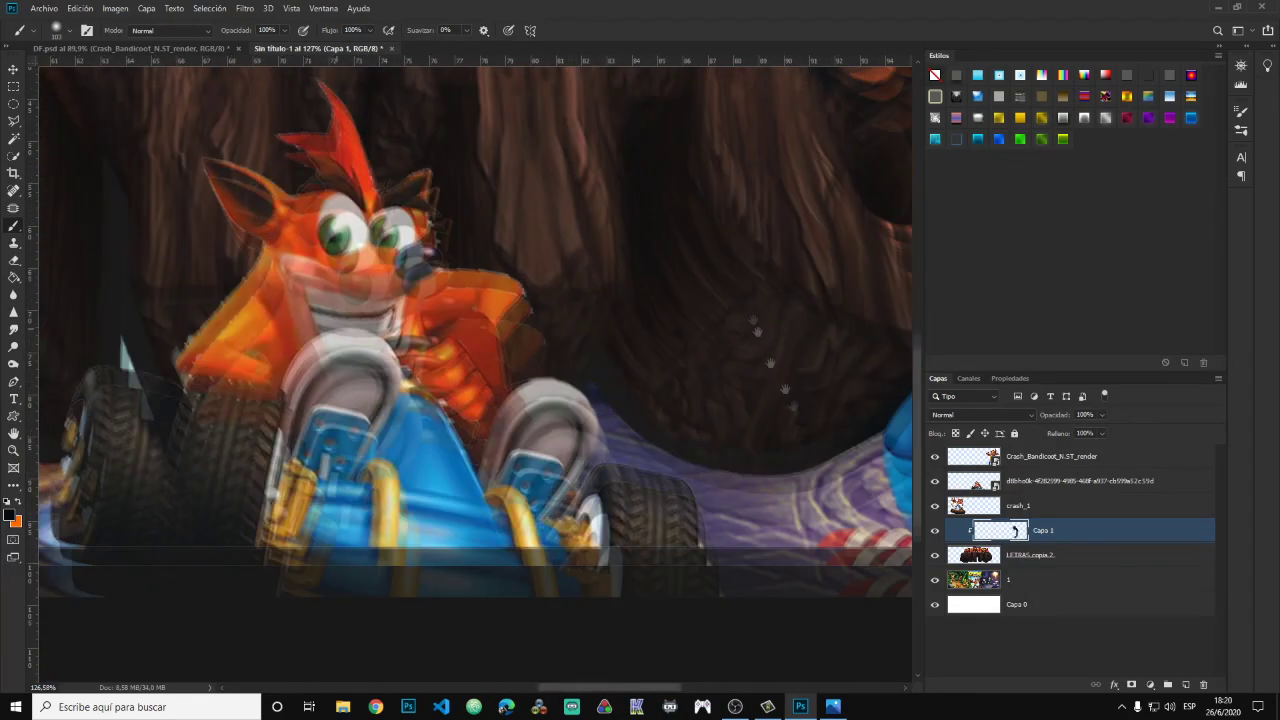
pyautogui.scroll(2, 375, 290)
pyautogui.moveTo(375, 290); pyautogui.dragTo(650, 530)
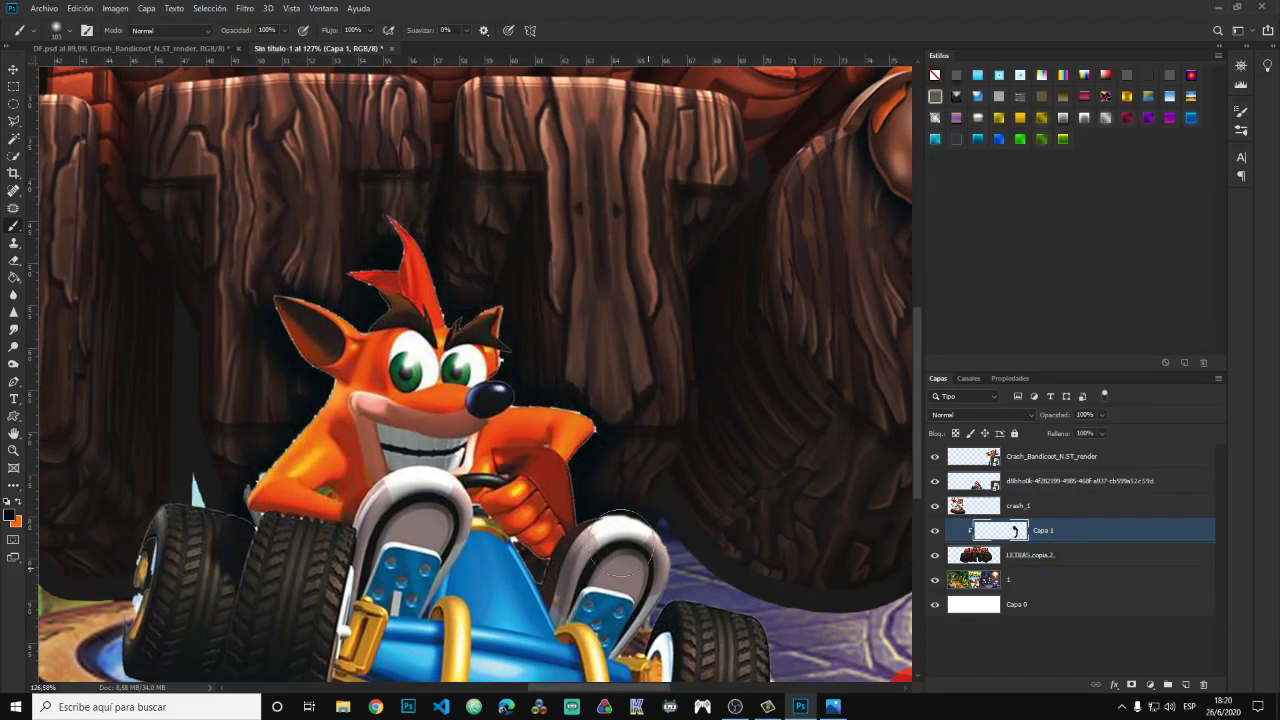
pyautogui.hscroll(-5, 645, 475)
pyautogui.hscroll(-8, 645, 475)
pyautogui.scroll(3, 450, 400)
pyautogui.hscroll(-3, 450, 400)
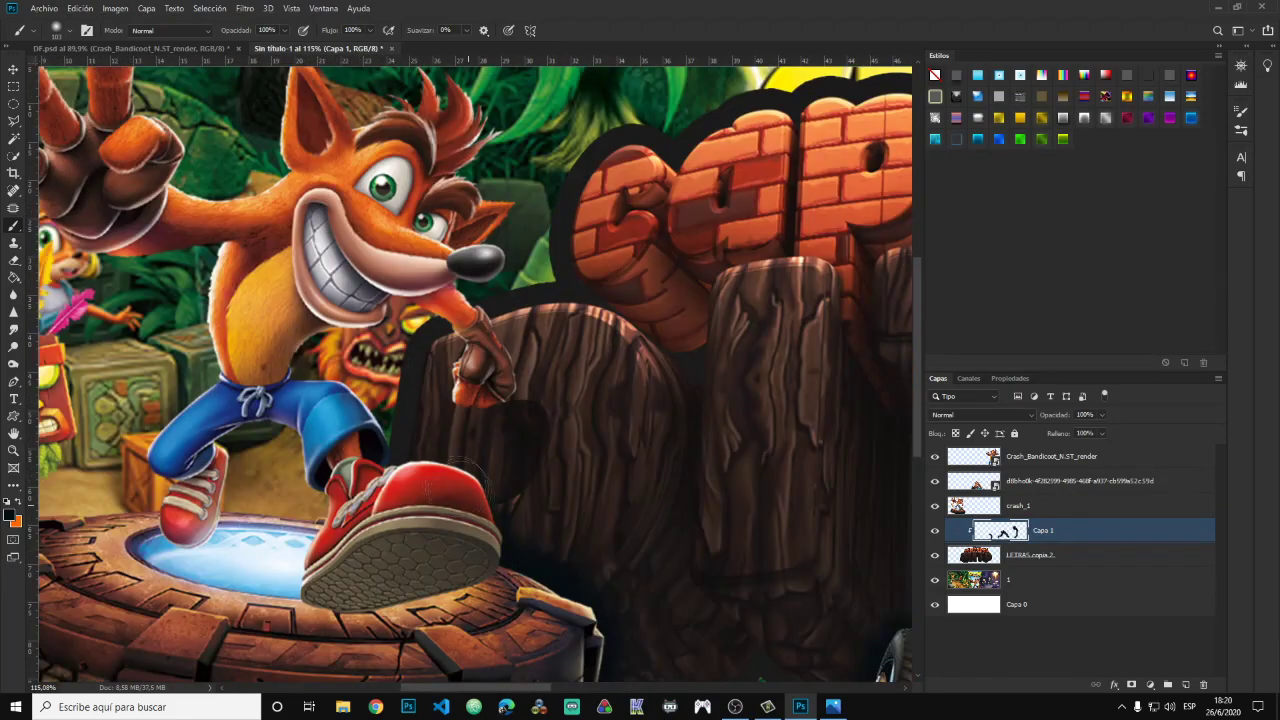
pyautogui.moveTo(505, 290); pyautogui.dragTo(455, 415)
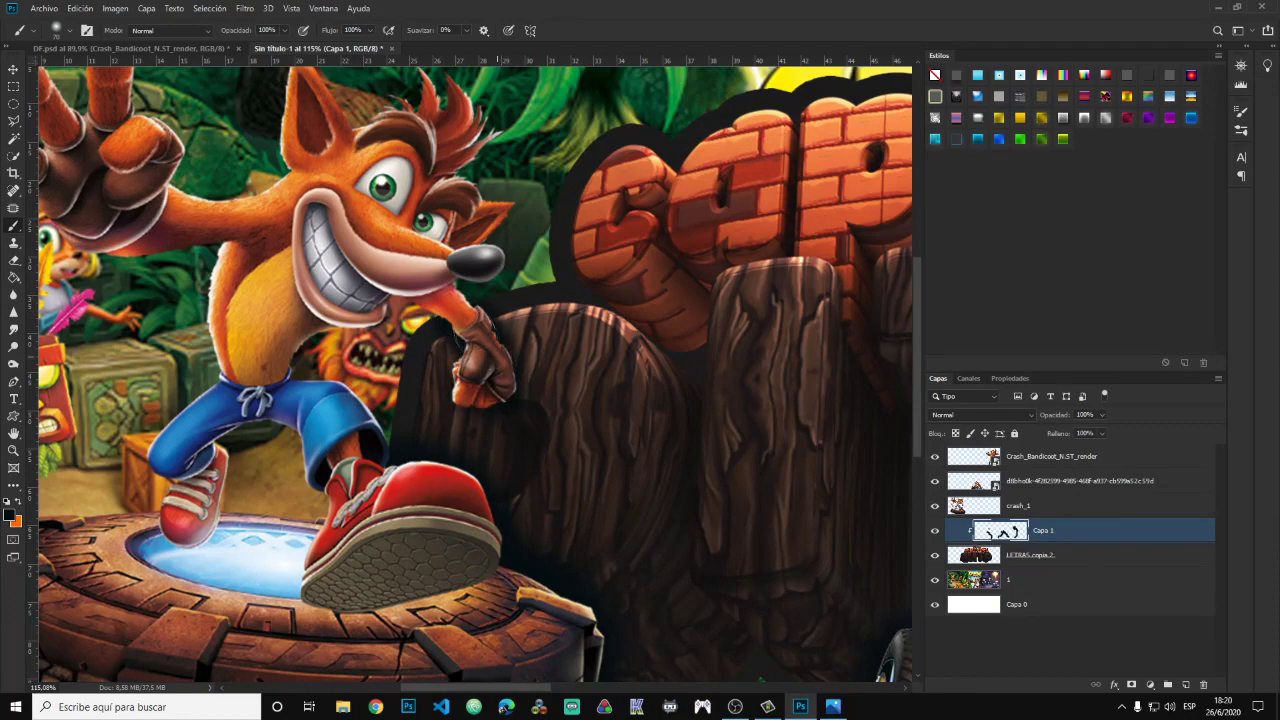
# Lower Capa 1's opacity to 78% and fit the banner on screen.
pyautogui.hotkey('ctrl', '0')
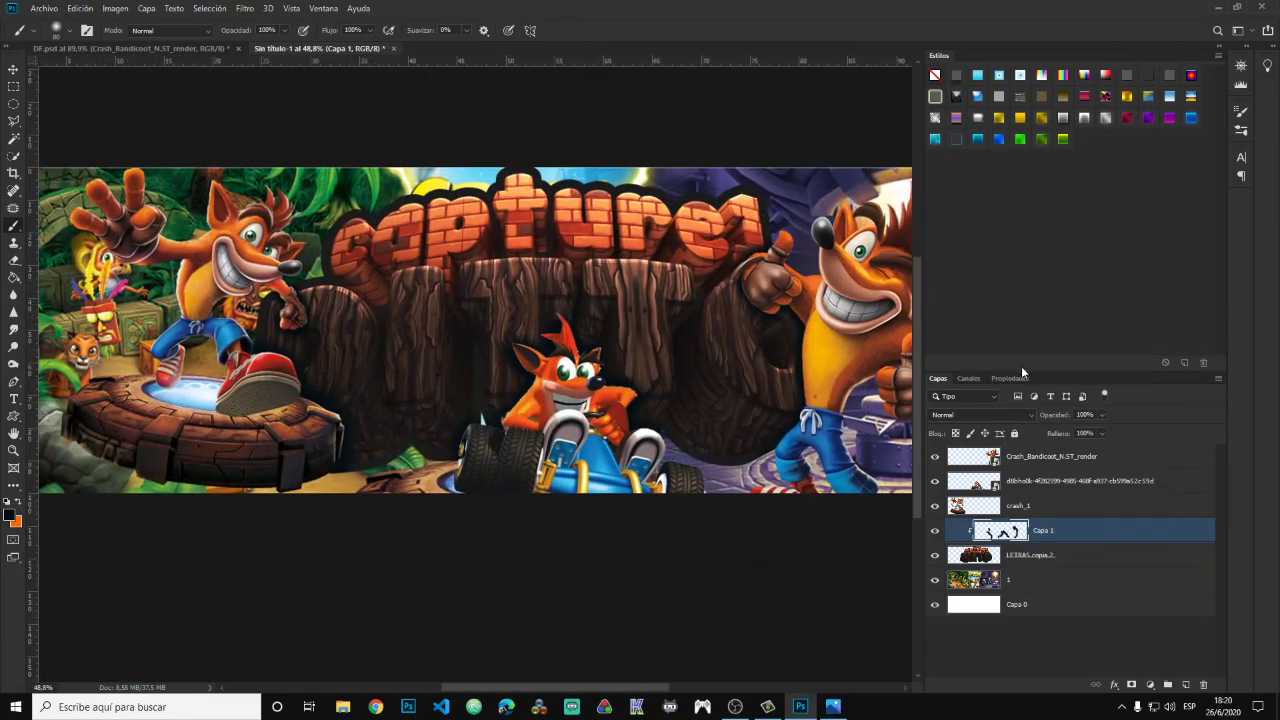
pyautogui.click(1101, 415)
pyautogui.click(13, 450)
pyautogui.rightClick(400, 322)
pyautogui.click(417, 336)
pyautogui.moveTo(417, 336); pyautogui.dragTo(482, 393)
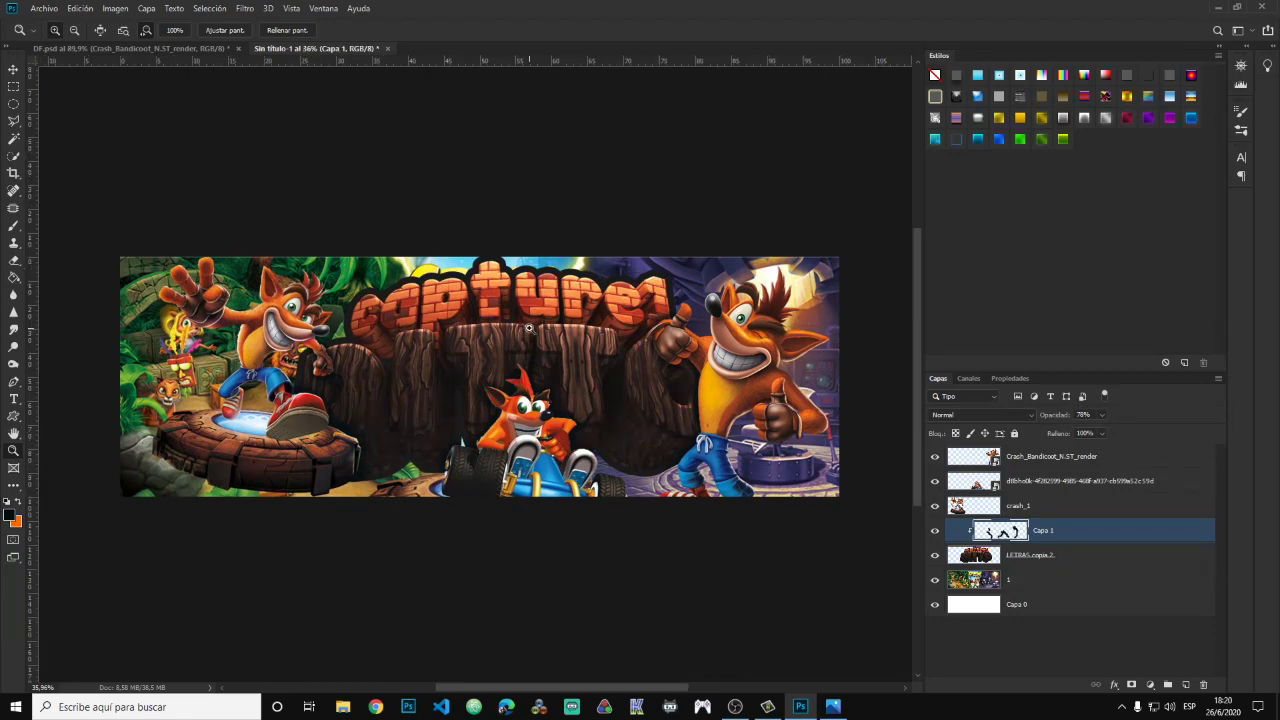
# Add a top Curvas adjustment layer with points at 80/71 and 148/158.
pyautogui.click(1052, 460)
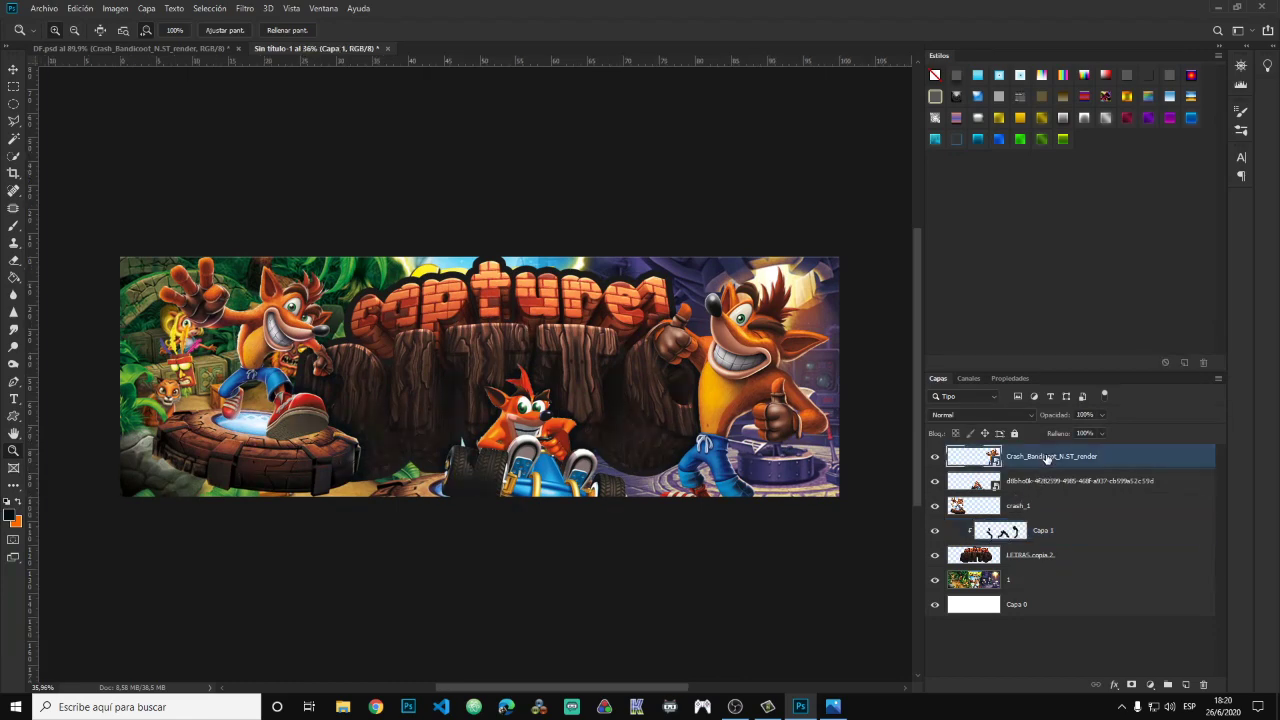
pyautogui.click(1151, 686)
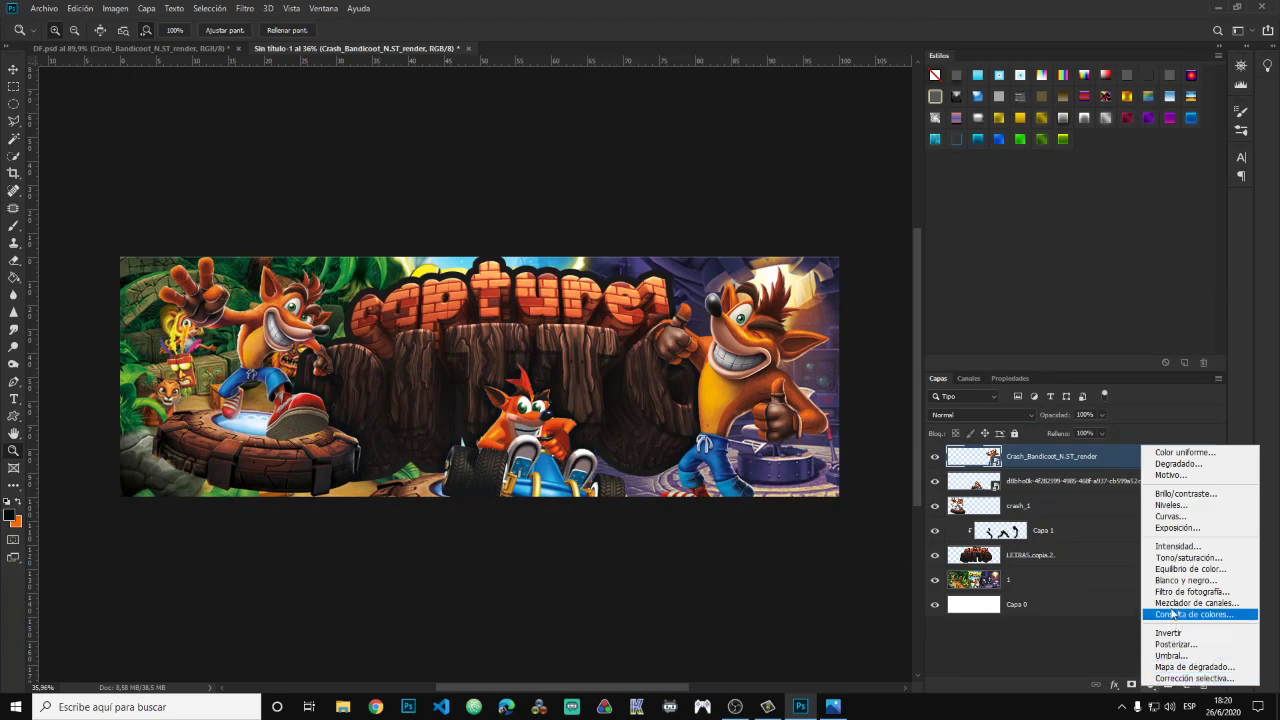
pyautogui.click(1168, 516)
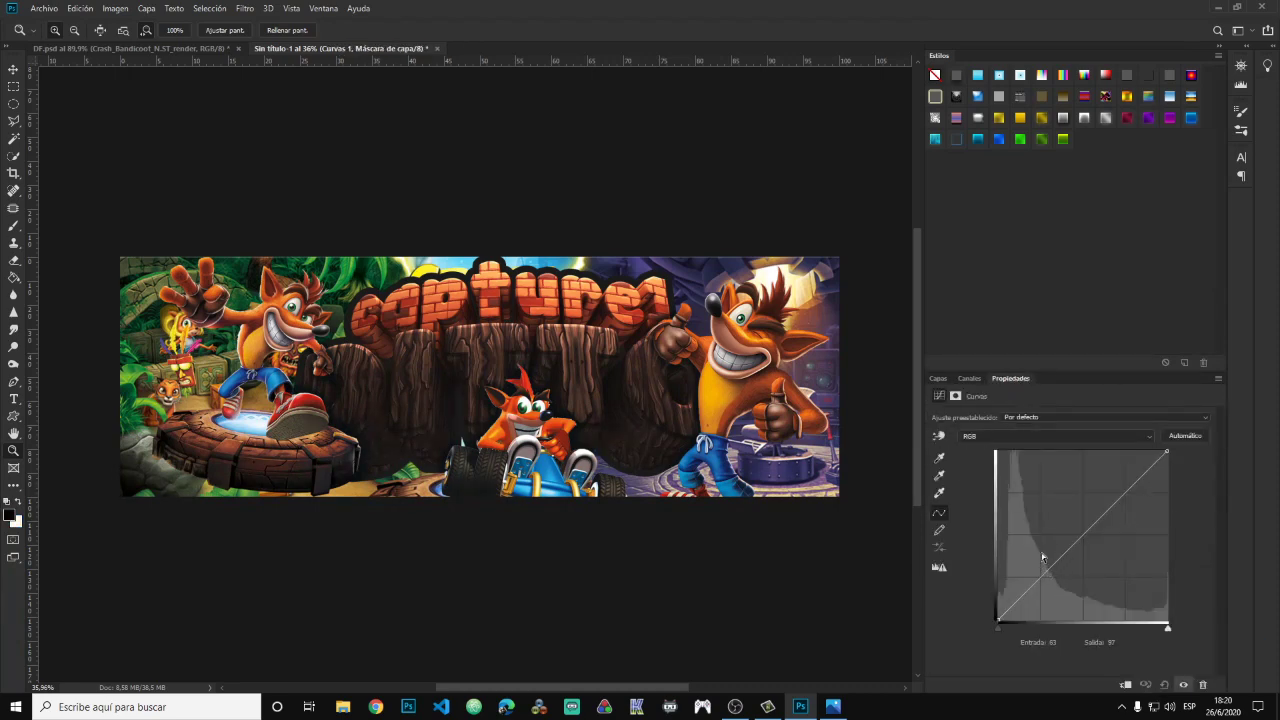
pyautogui.moveTo(1049, 568); pyautogui.dragTo(1051, 573)
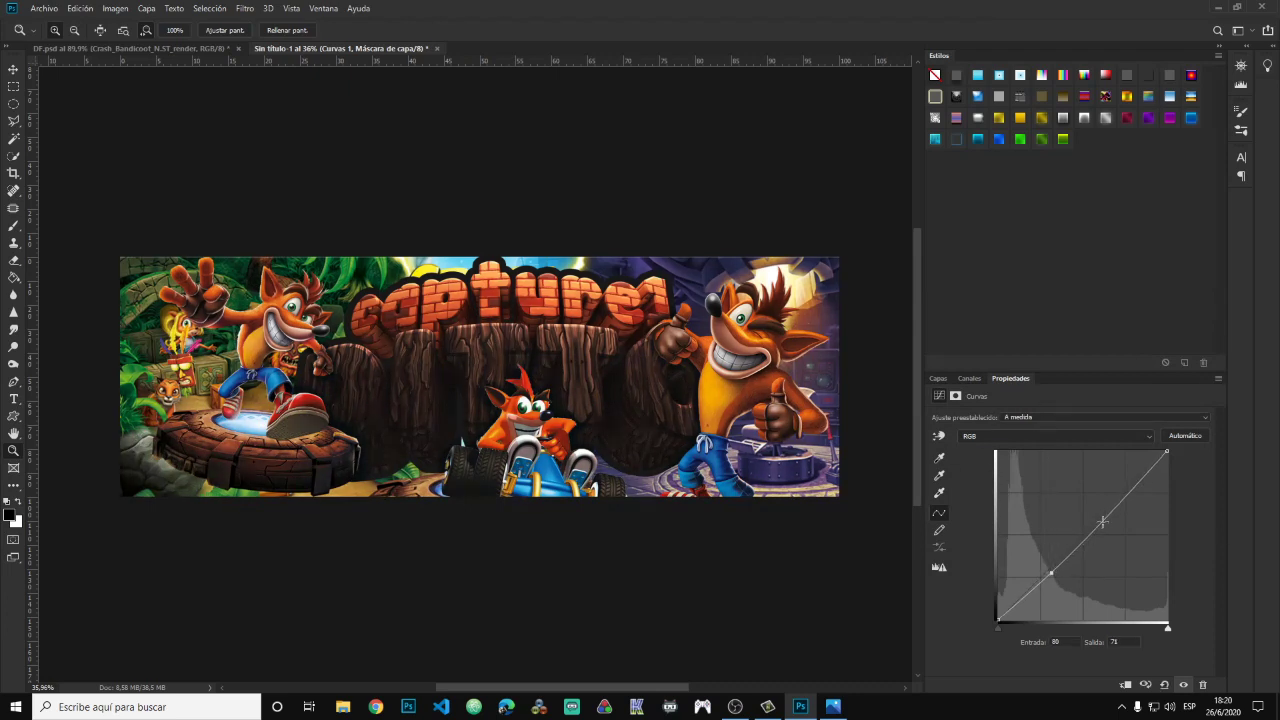
pyautogui.moveTo(1101, 521); pyautogui.dragTo(1095, 519)
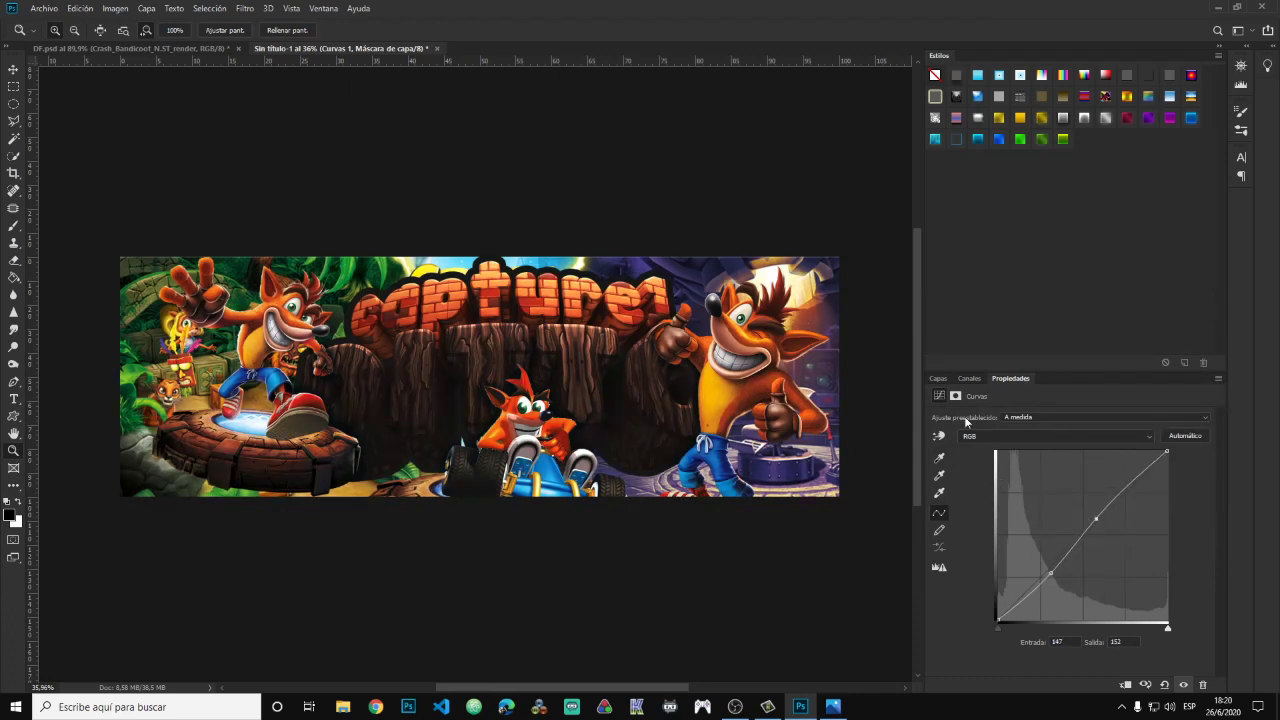
pyautogui.click(938, 379)
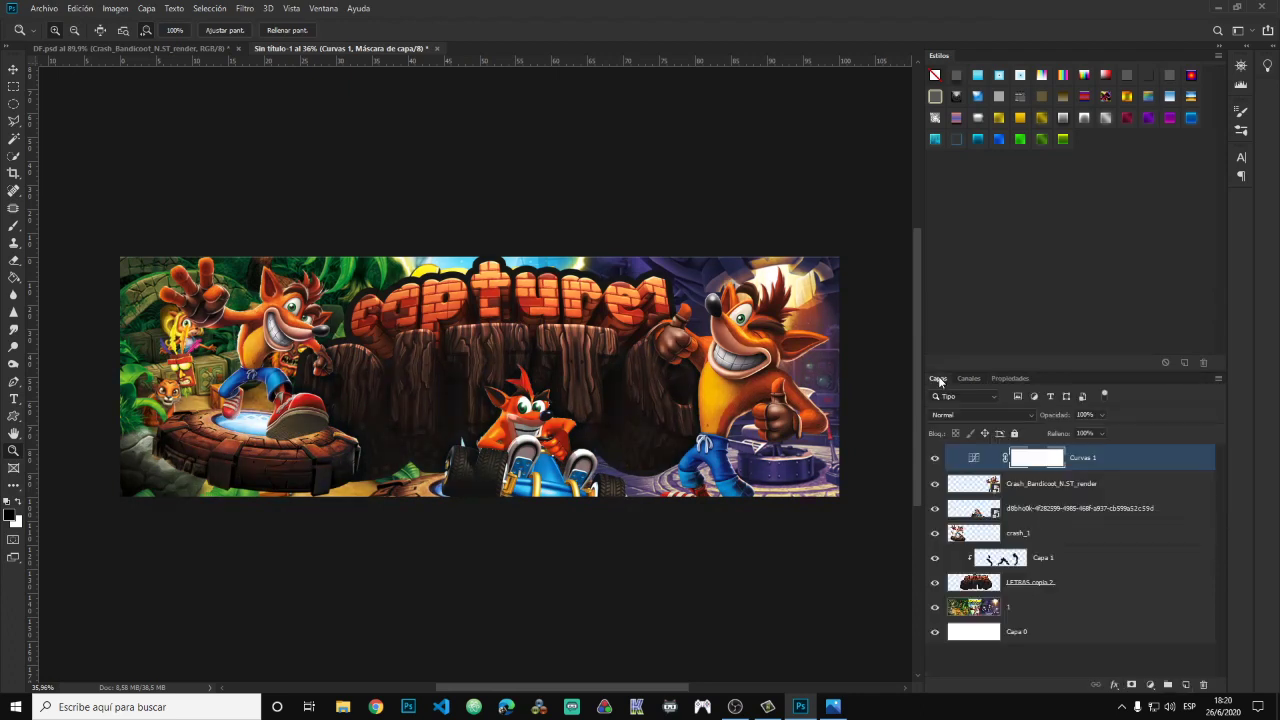
# Add an Intensidad (Vibrance) adjustment layer above the Crash render layer.
pyautogui.click(1058, 486)
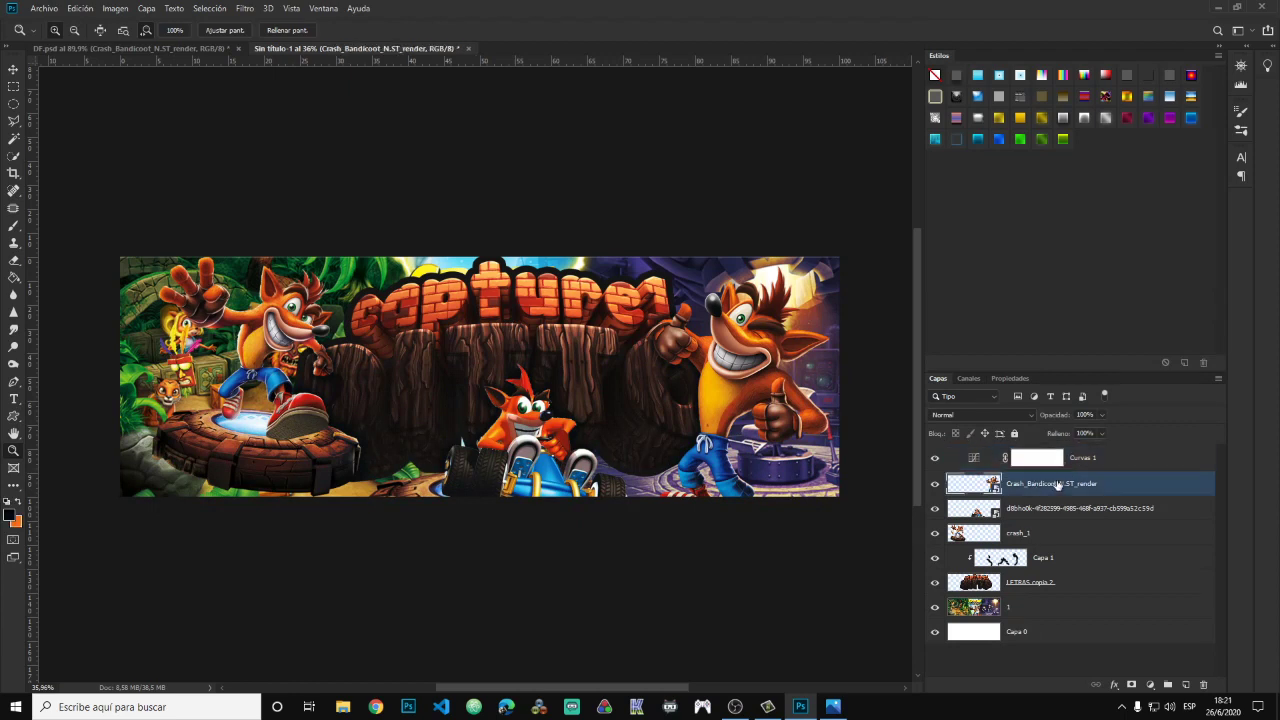
pyautogui.click(1150, 686)
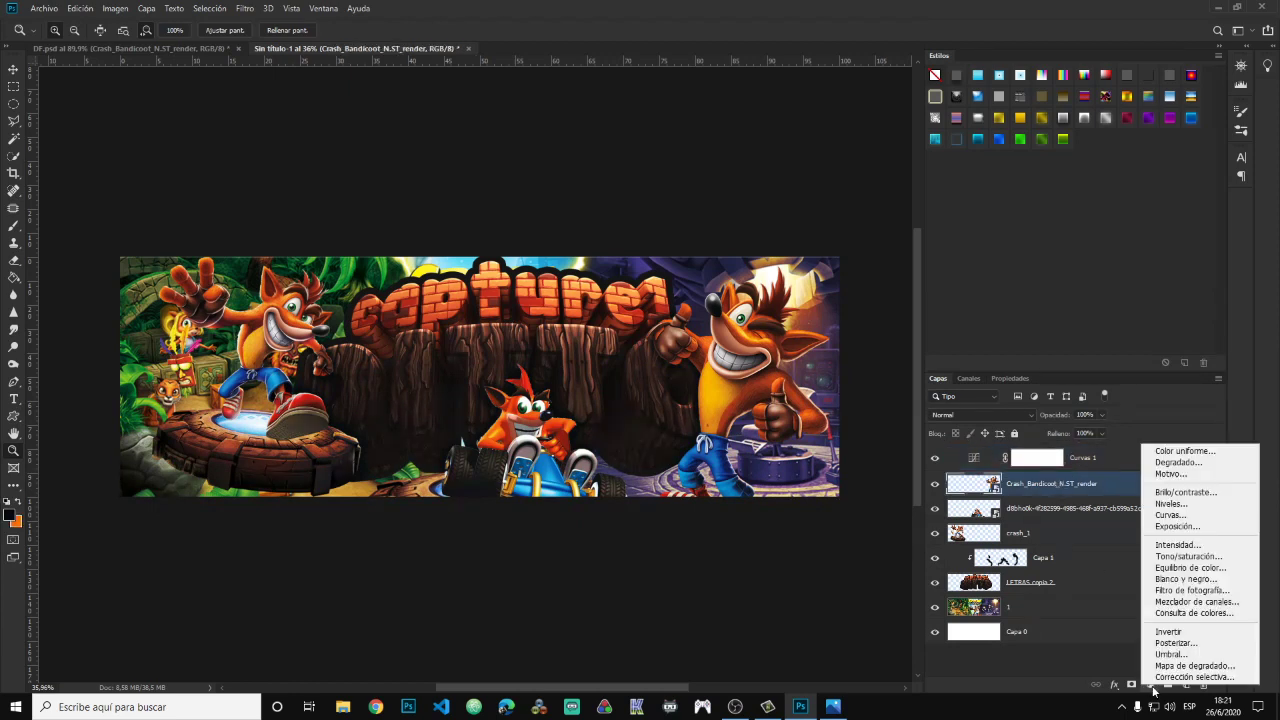
pyautogui.click(1176, 545)
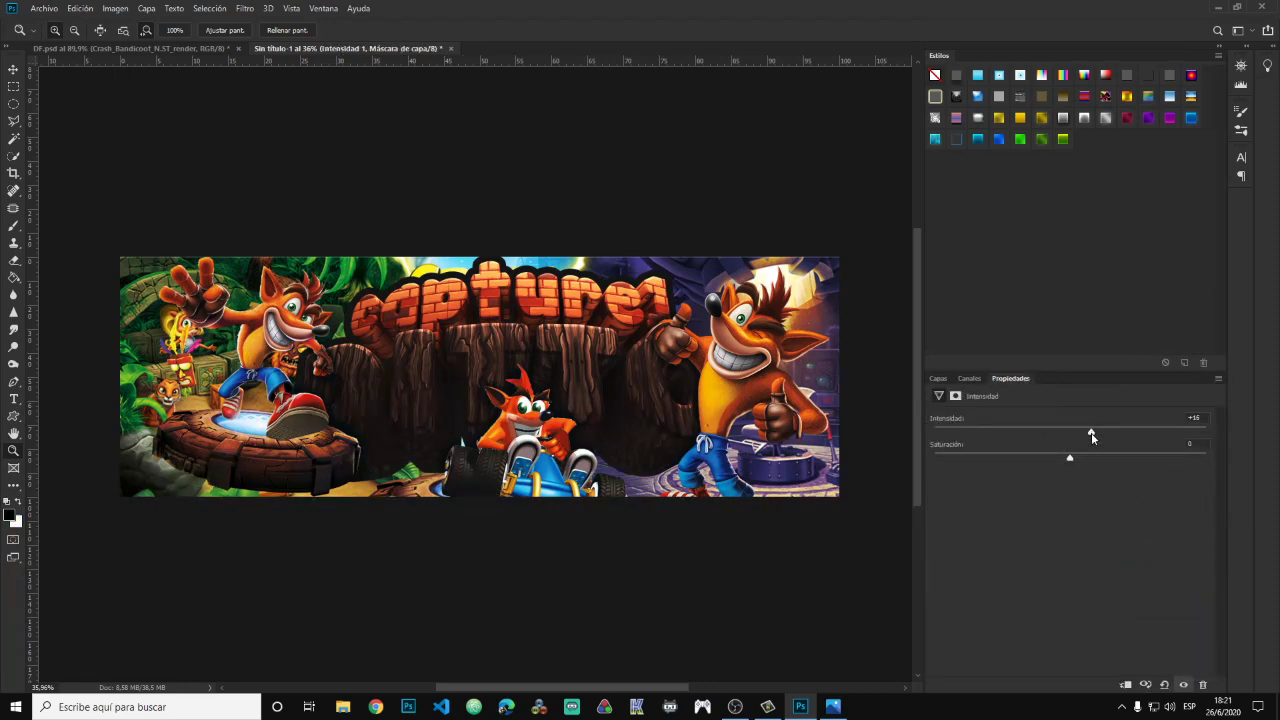
pyautogui.click(938, 379)
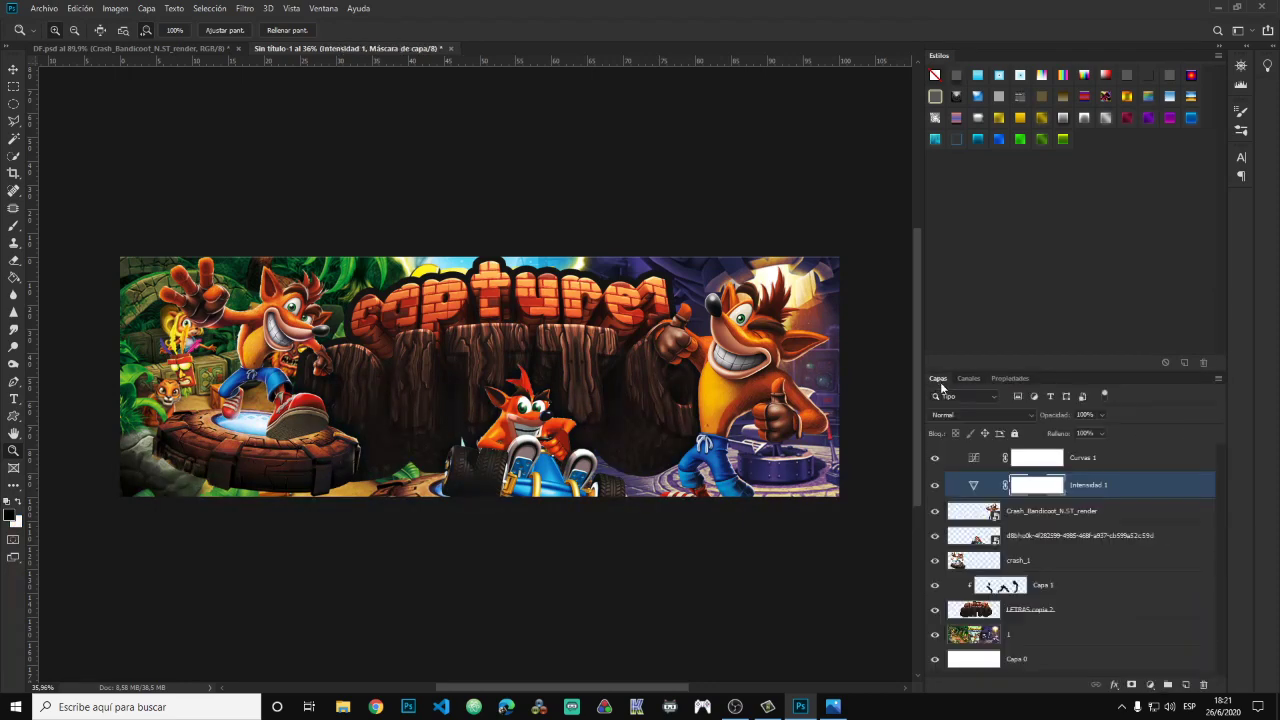
# Add an Exposición adjustment above the Crash render with exposure +0.29 and gamma 0.96.
pyautogui.click(1063, 513)
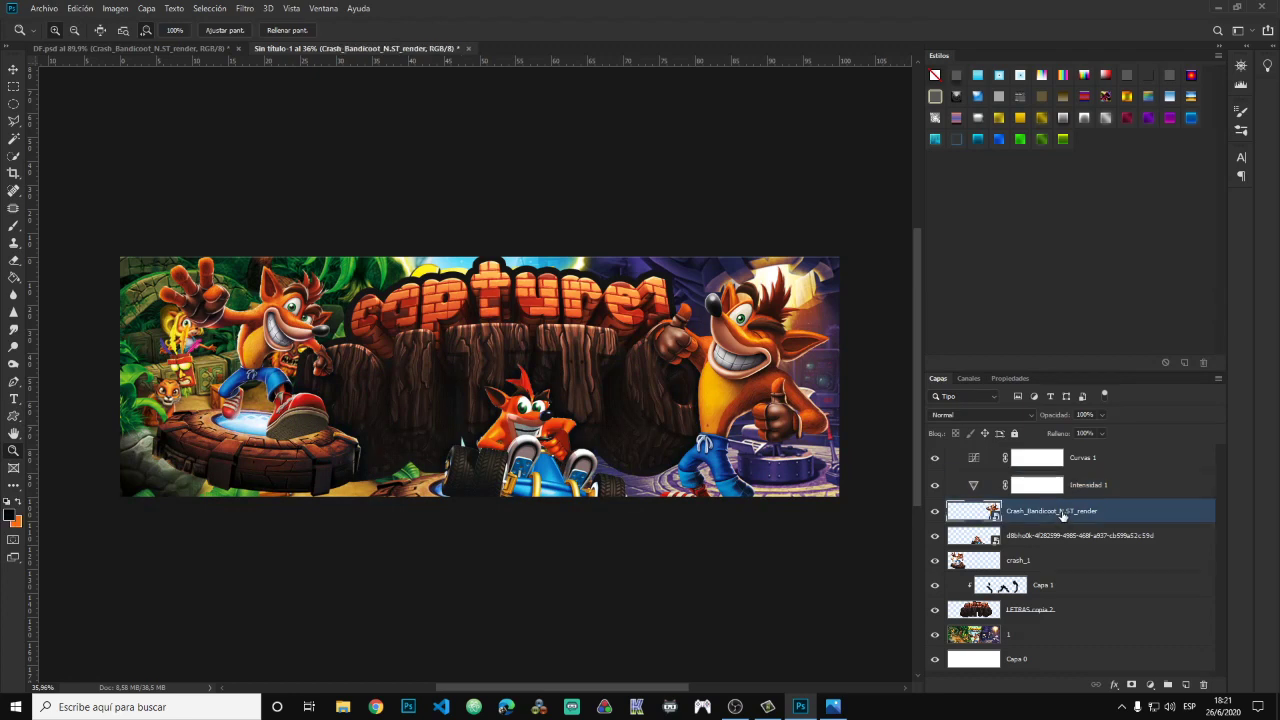
pyautogui.click(1151, 685)
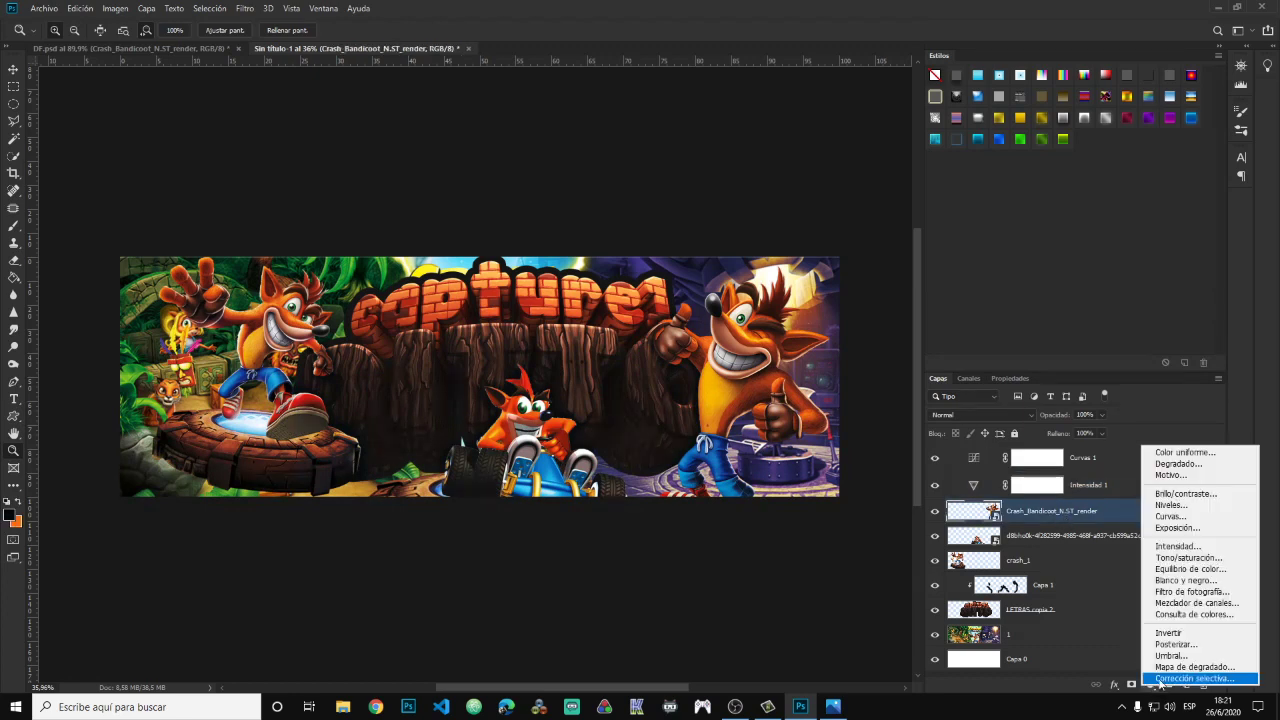
pyautogui.click(1175, 530)
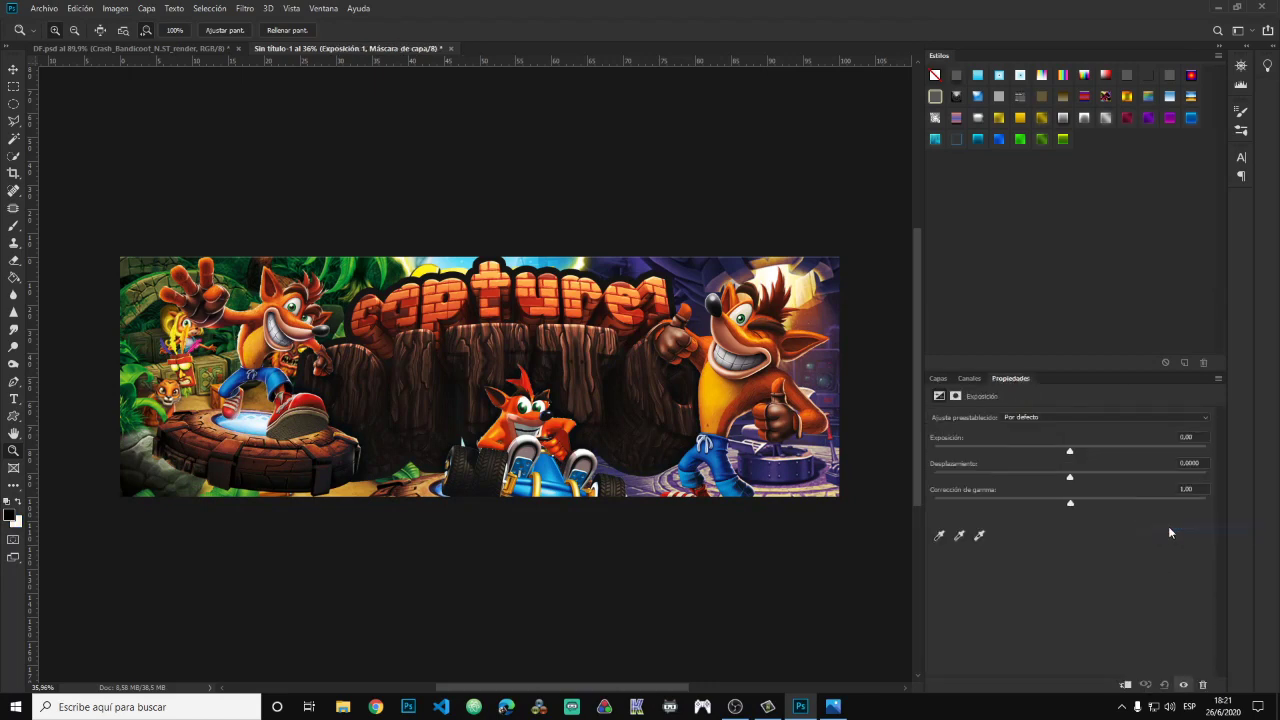
pyautogui.moveTo(1070, 455); pyautogui.dragTo(1071, 480)
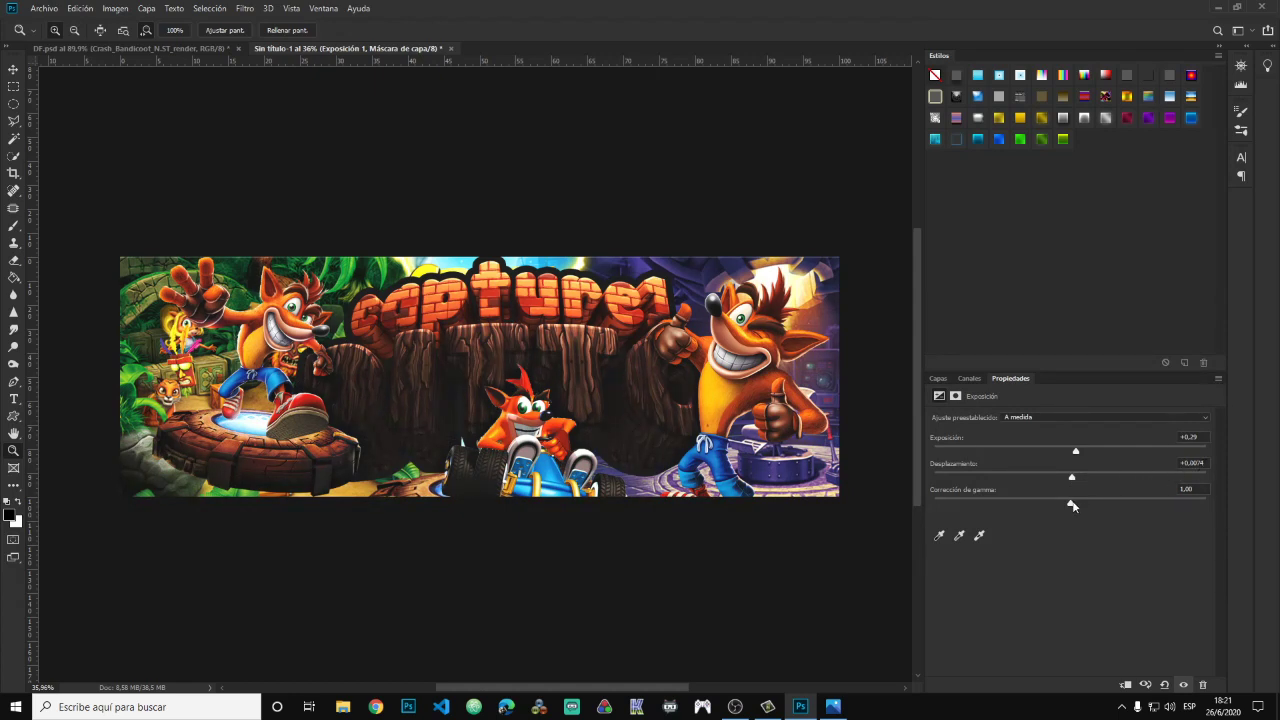
pyautogui.moveTo(1071, 503); pyautogui.dragTo(1075, 503)
pyautogui.click(937, 378)
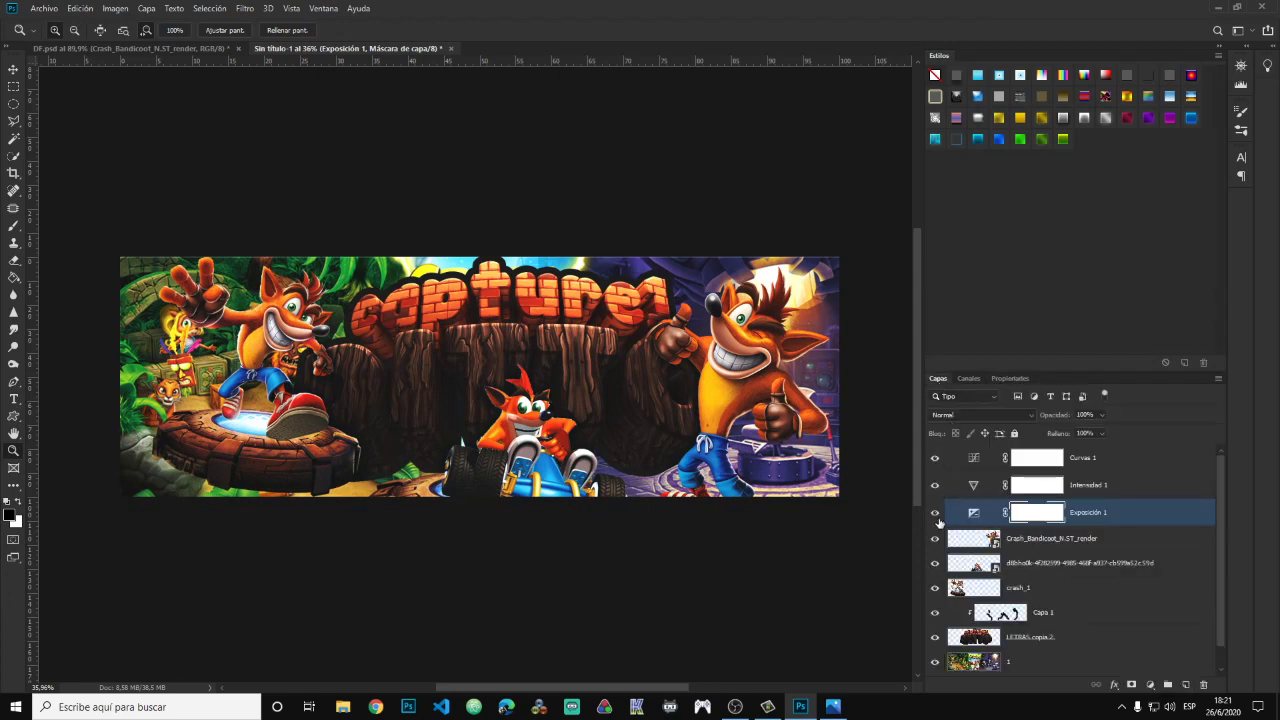
# Toggle the Exposición 1 adjustment off and back on to compare the banner.
pyautogui.click(935, 512)
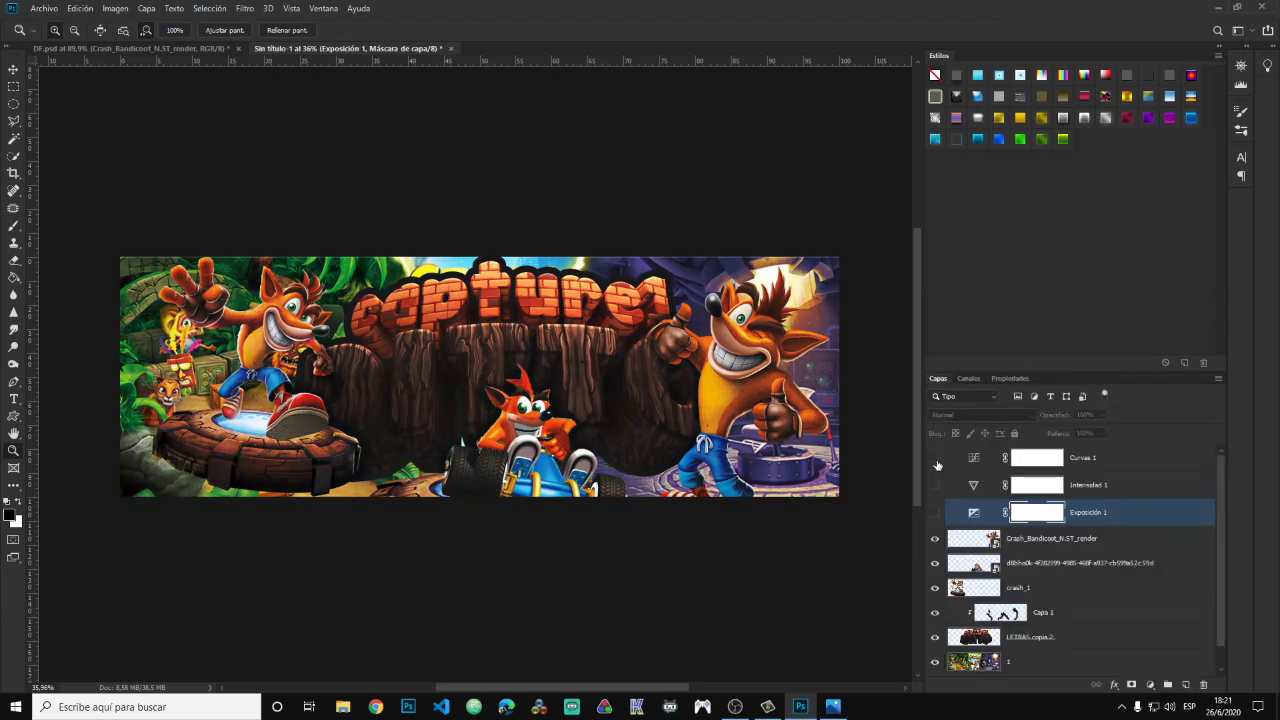
pyautogui.click(935, 512)
pyautogui.scroll(-1, 540, 400)
pyautogui.scroll(1, 540, 400)
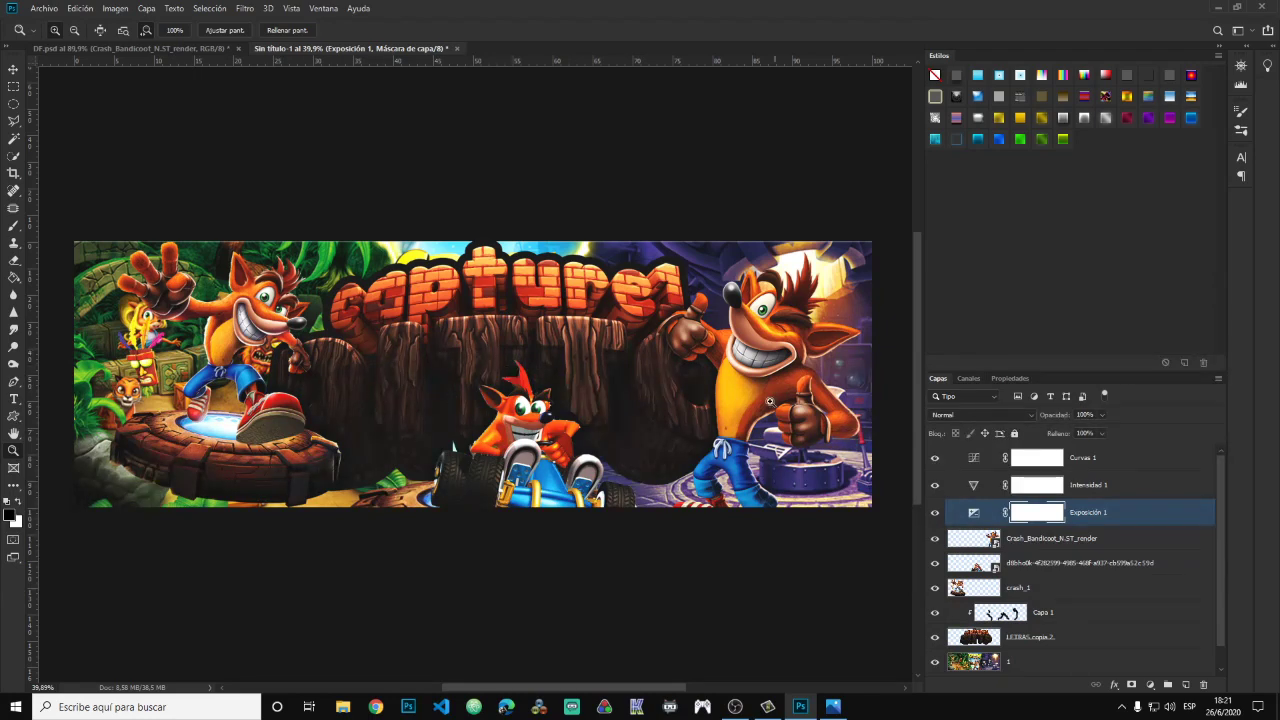
pyautogui.scroll(-1, 1028, 553)
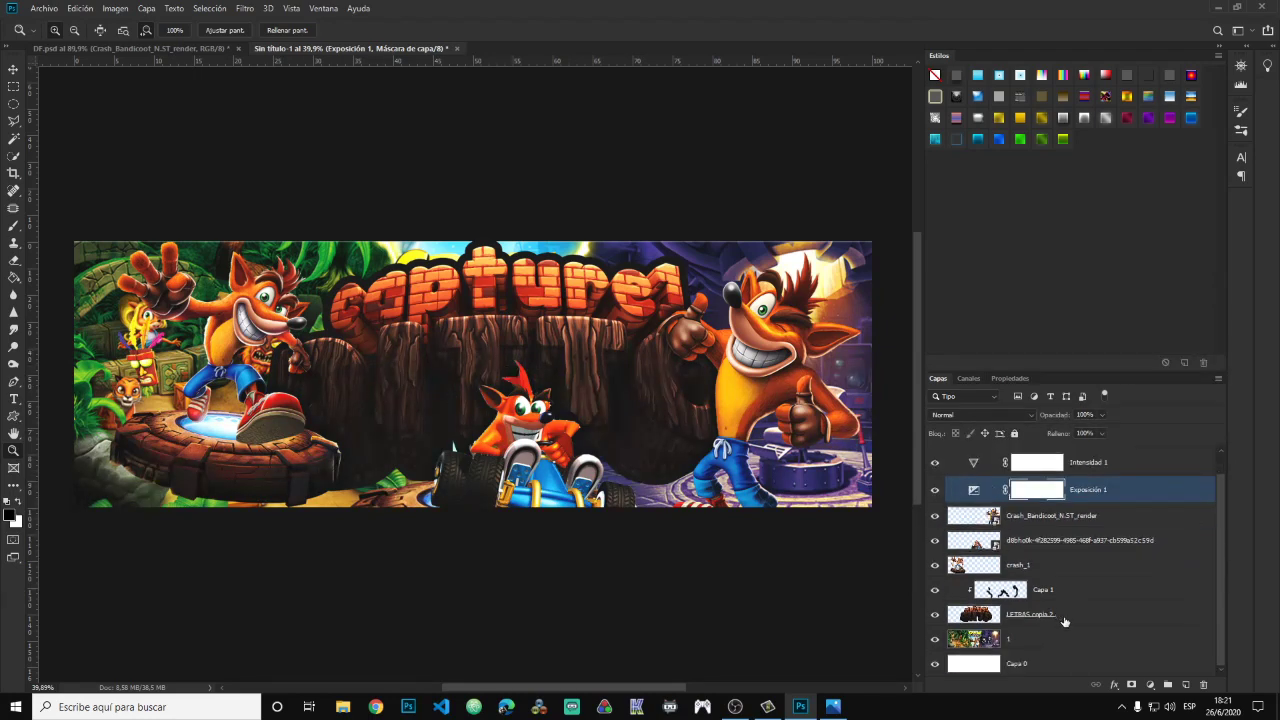
# Merge LETRAS copia 2 with Capa 1 and add an empty Capa 2 above it.
pyautogui.click(1004, 622)
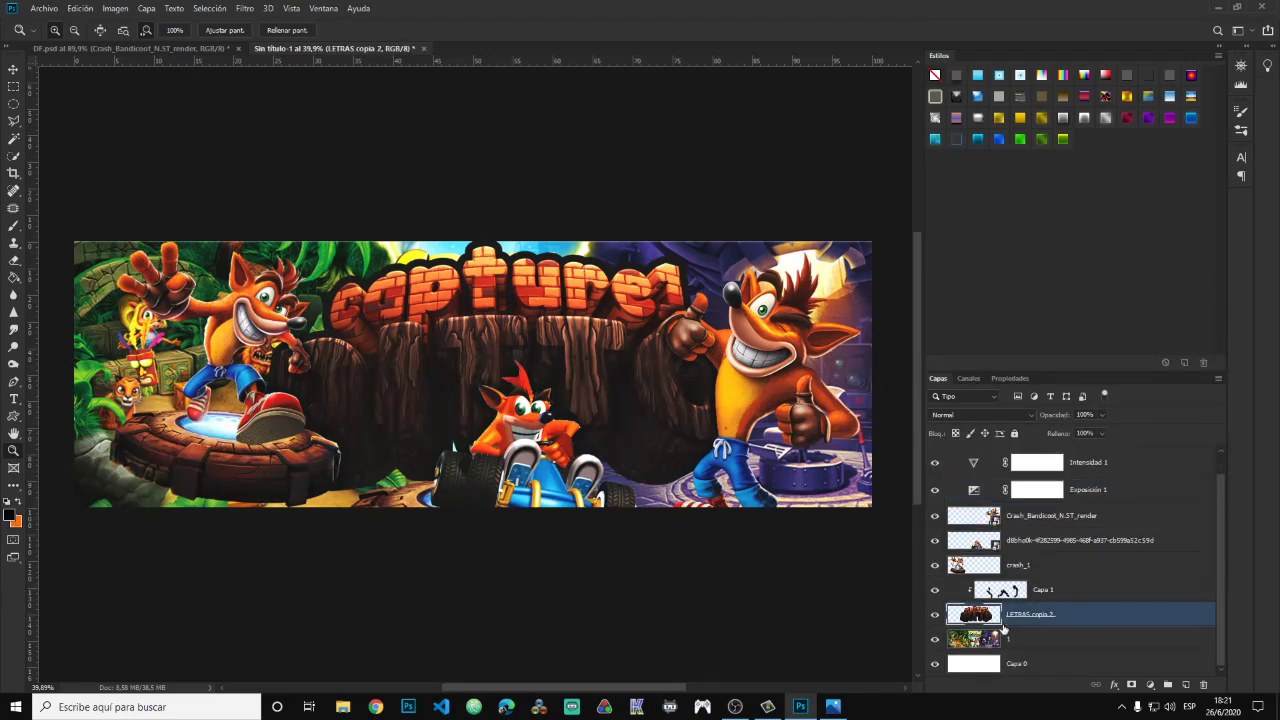
pyautogui.keyDown('shift'); pyautogui.click(1066, 591); pyautogui.keyUp('shift')
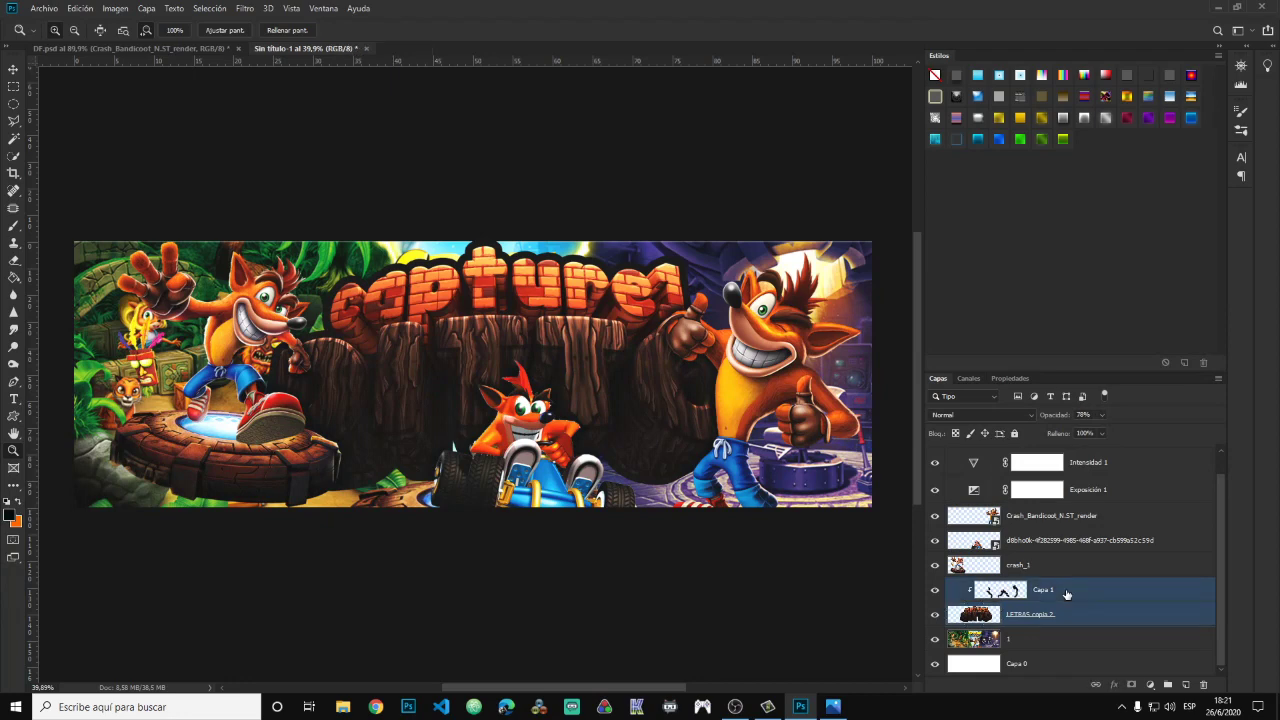
pyautogui.rightClick(1063, 597)
pyautogui.click(1100, 418)
pyautogui.click(1185, 685)
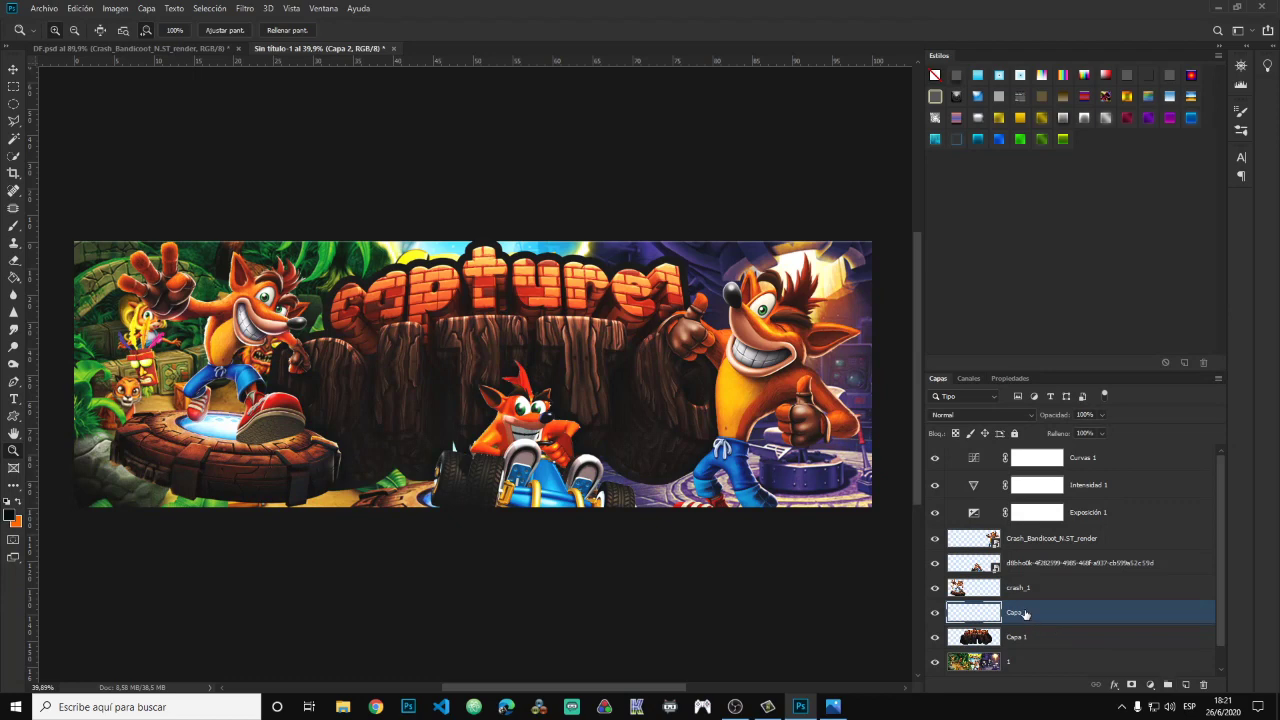
pyautogui.rightClick(1025, 614)
# Clip Capa 2 to the letters and paint three soft white spots with a ~486 px brush.
pyautogui.click(1092, 303)
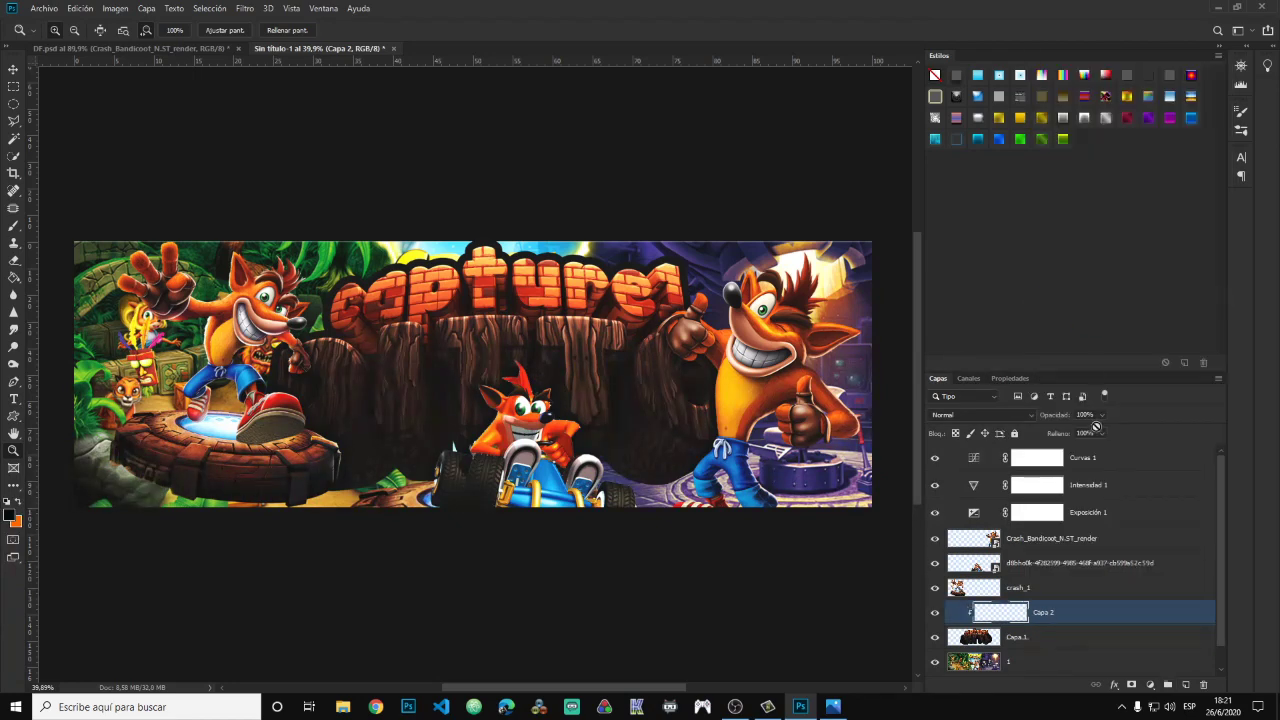
pyautogui.click(14, 226)
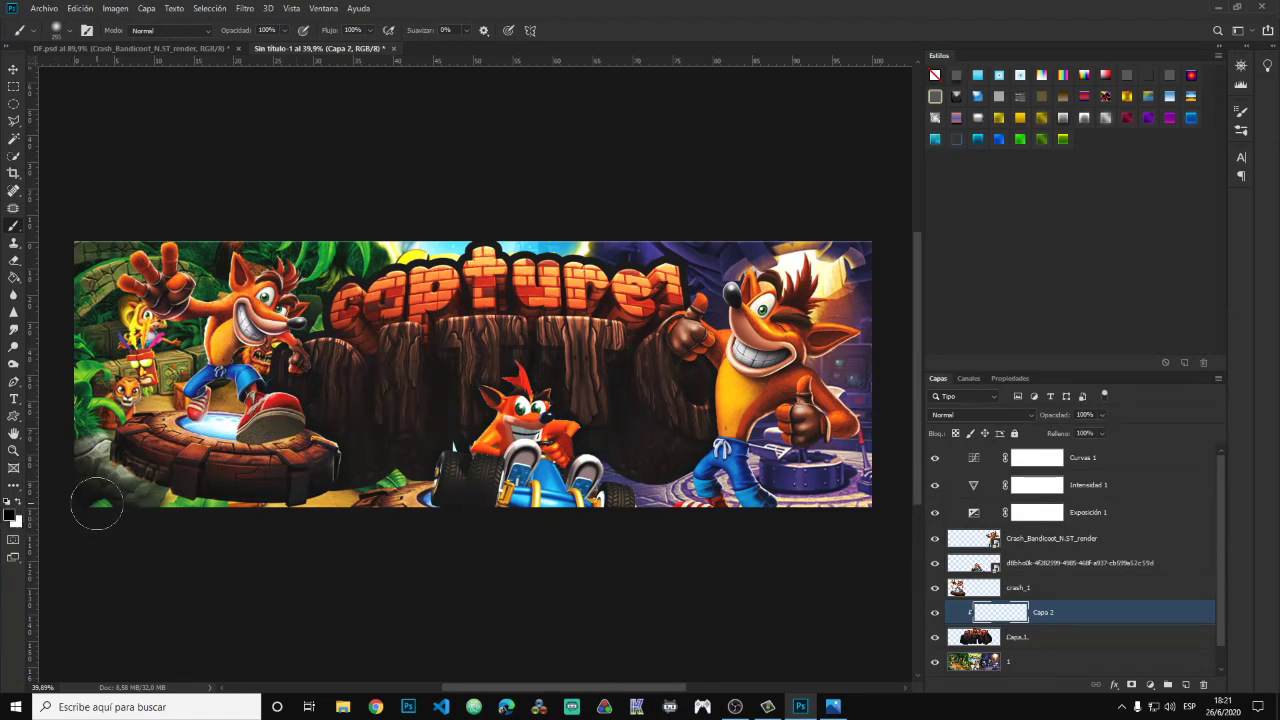
pyautogui.moveTo(310, 428); pyautogui.dragTo(345, 325)
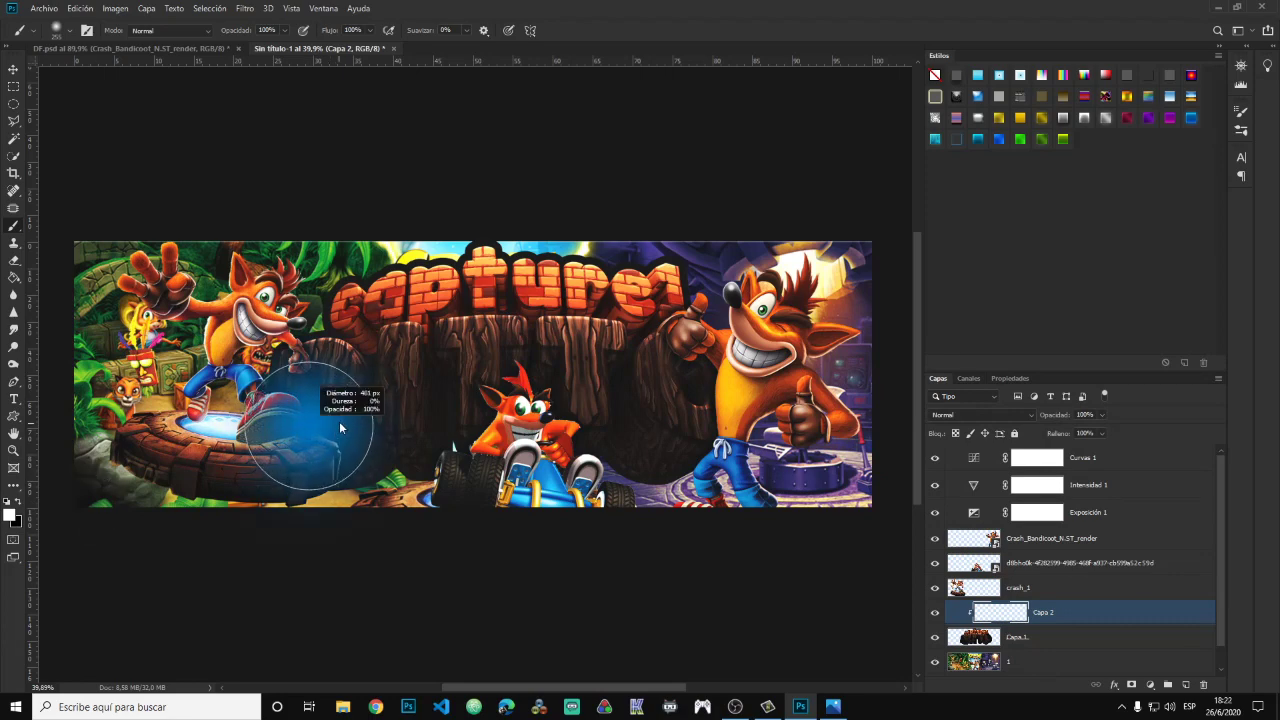
pyautogui.click(362, 390)
pyautogui.click(455, 365)
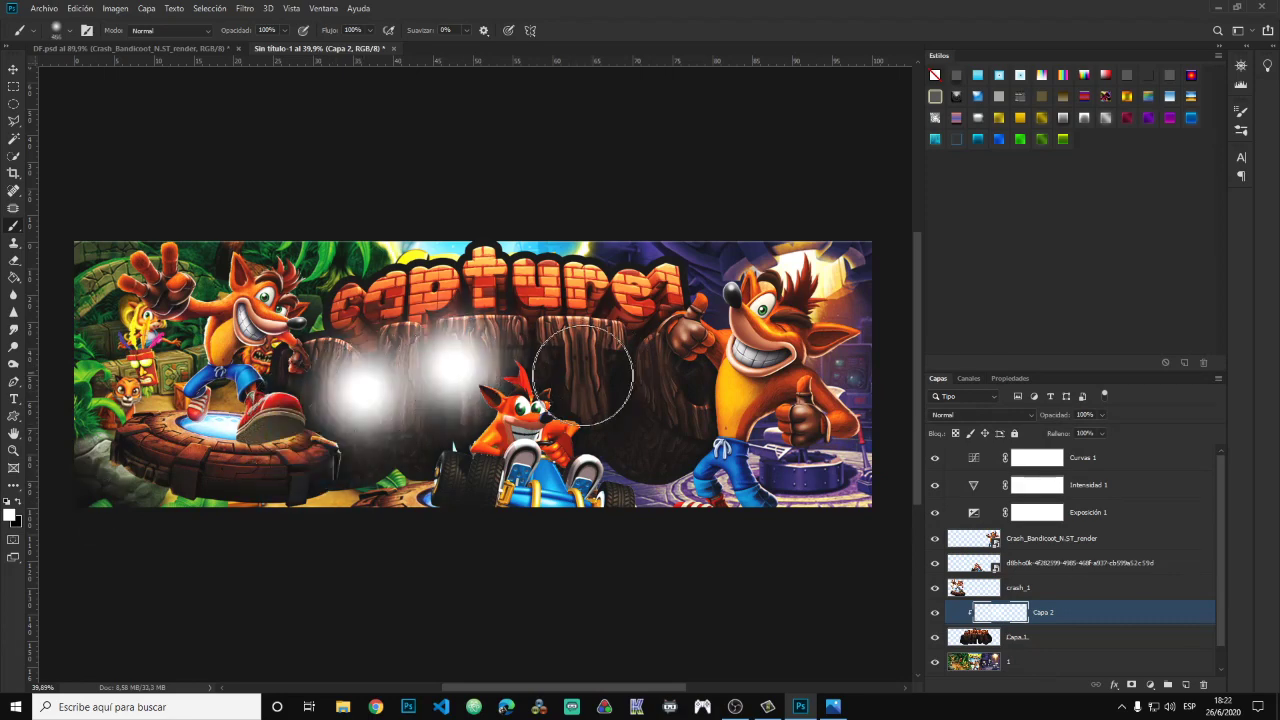
pyautogui.click(588, 372)
# Blend the white glow layer as Superponer (Overlay) at 72% opacity.
pyautogui.click(980, 414)
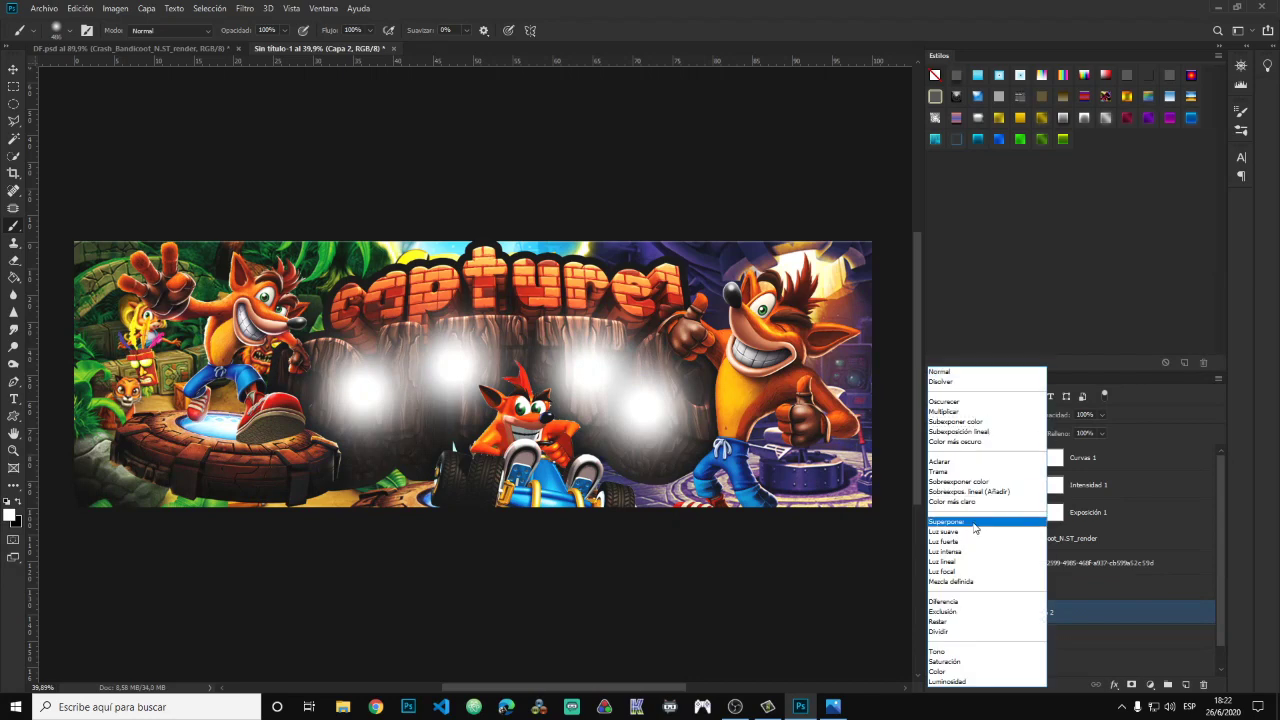
pyautogui.click(975, 525)
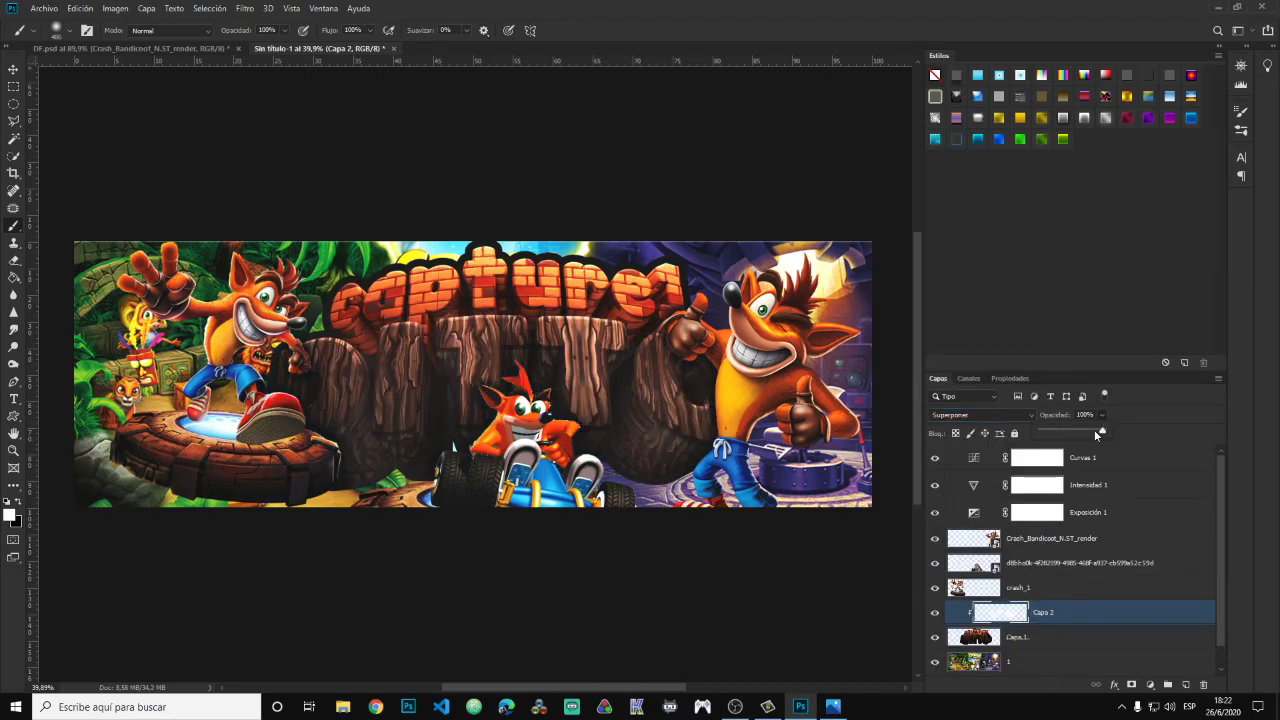
pyautogui.moveTo(1075, 430); pyautogui.dragTo(1089, 430)
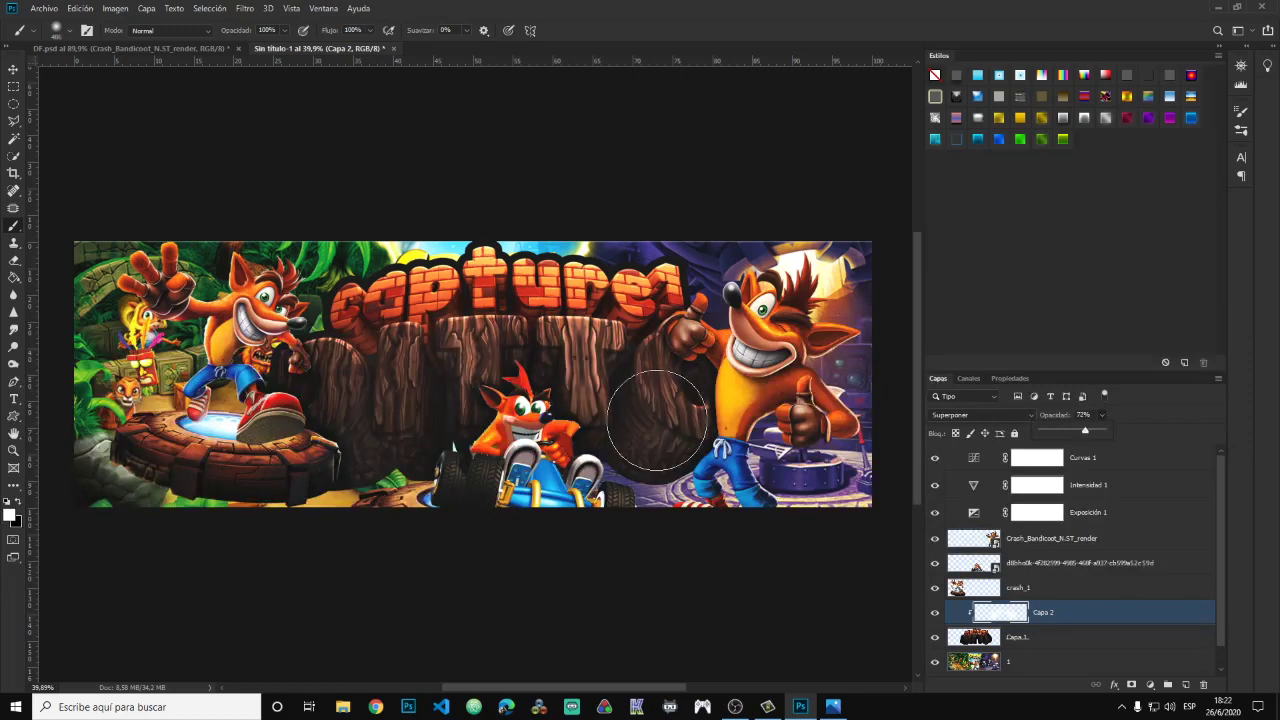
pyautogui.scroll(-2, 539, 424)
pyautogui.scroll(-2, 539, 424)
pyautogui.scroll(2, 537, 424)
pyautogui.scroll(2, 537, 424)
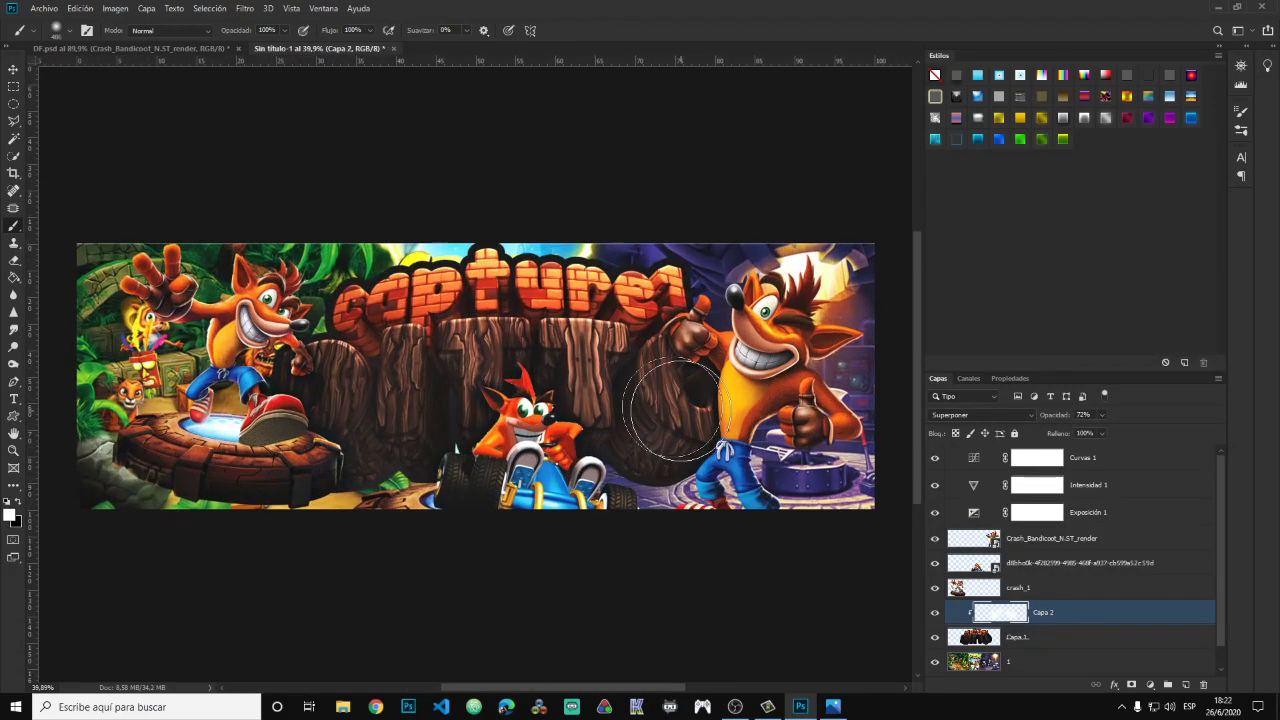
pyautogui.scroll(-2, 518, 384)
pyautogui.scroll(3, 518, 384)
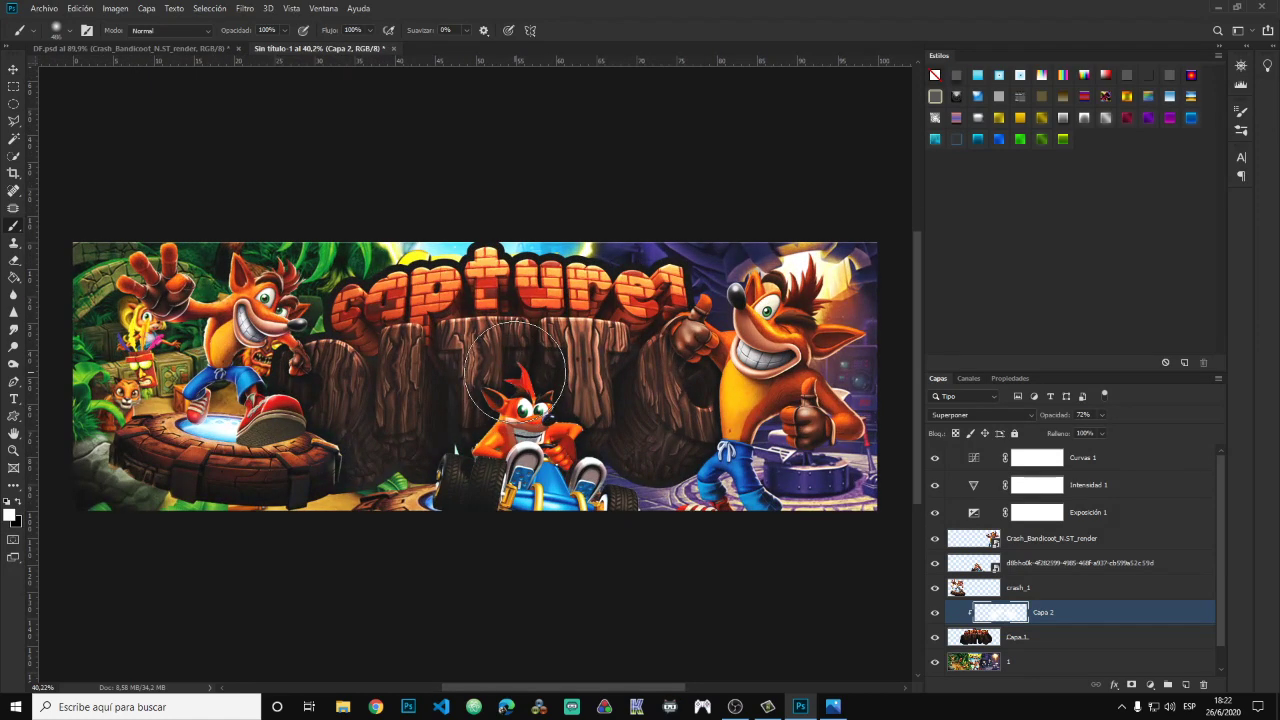
pyautogui.scroll(-1, 502, 372)
pyautogui.scroll(-1, 502, 372)
pyautogui.scroll(1, 502, 372)
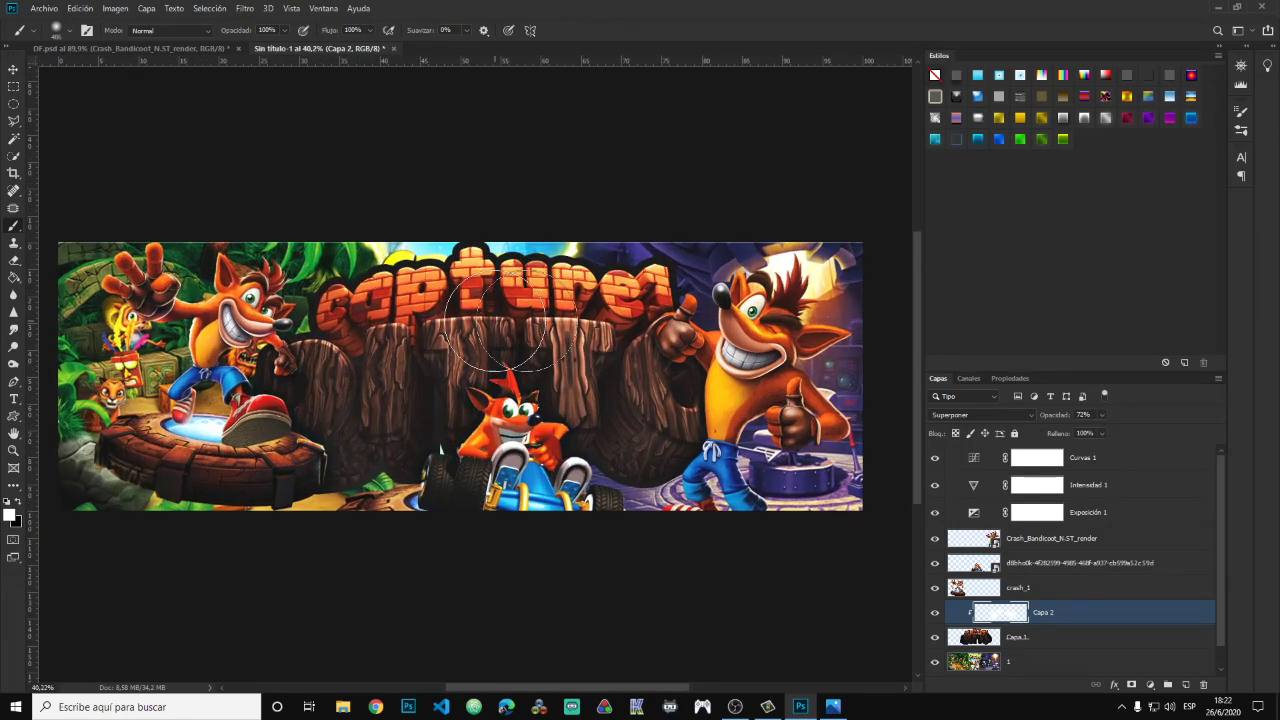
pyautogui.scroll(-1, 1057, 540)
# Add Capa 3 above layer 1, set to Sobreexpos. lineal (Añadir), with transparency shapes layer off.
pyautogui.click(982, 640)
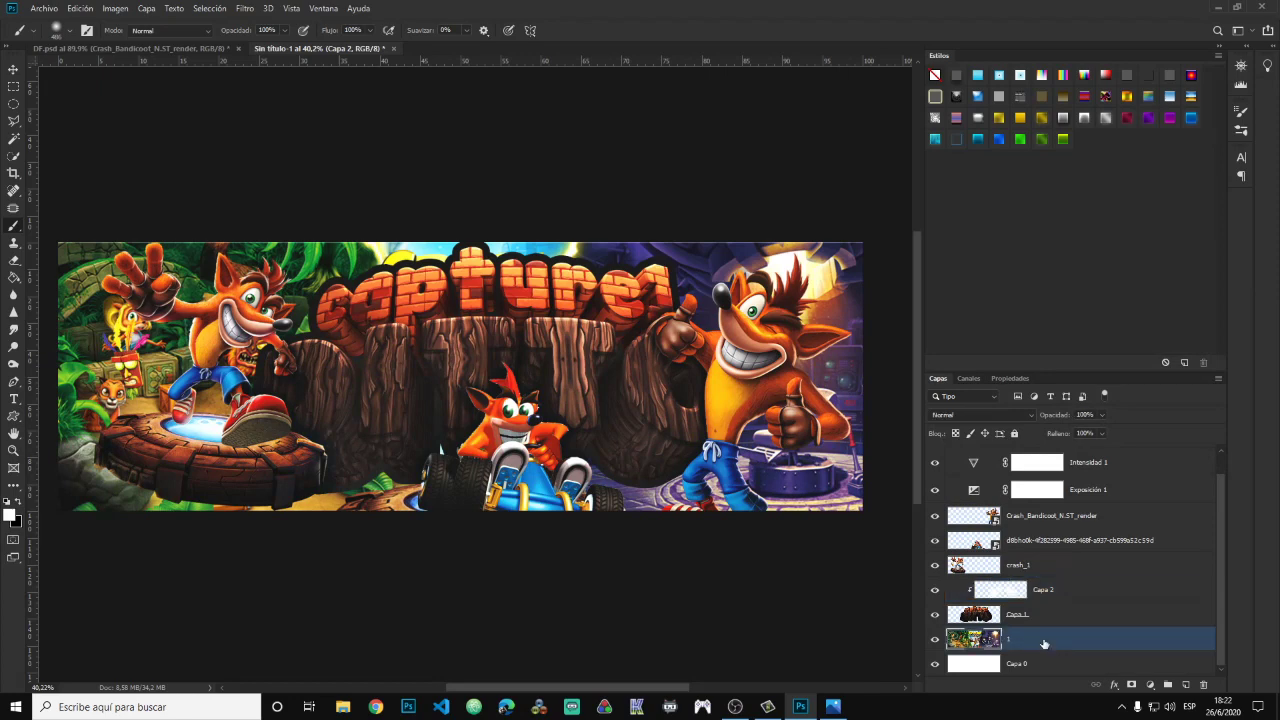
pyautogui.click(1186, 687)
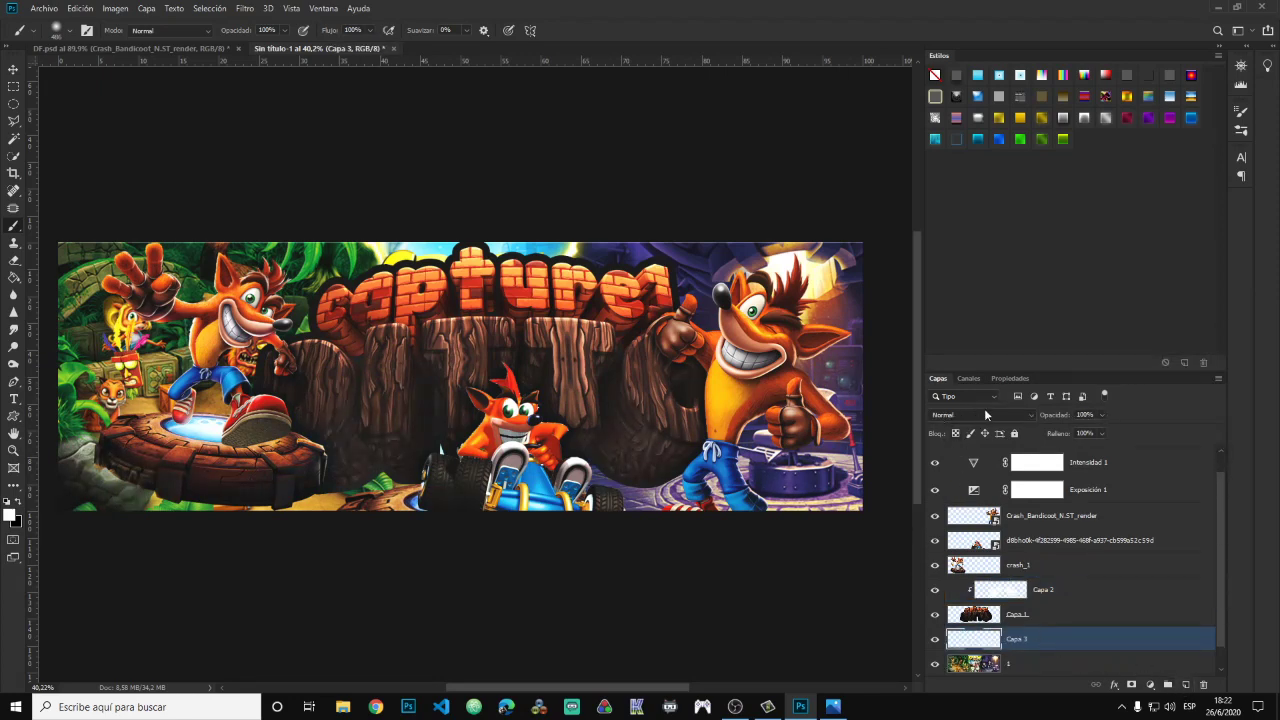
pyautogui.click(985, 413)
pyautogui.click(978, 494)
pyautogui.rightClick(1049, 640)
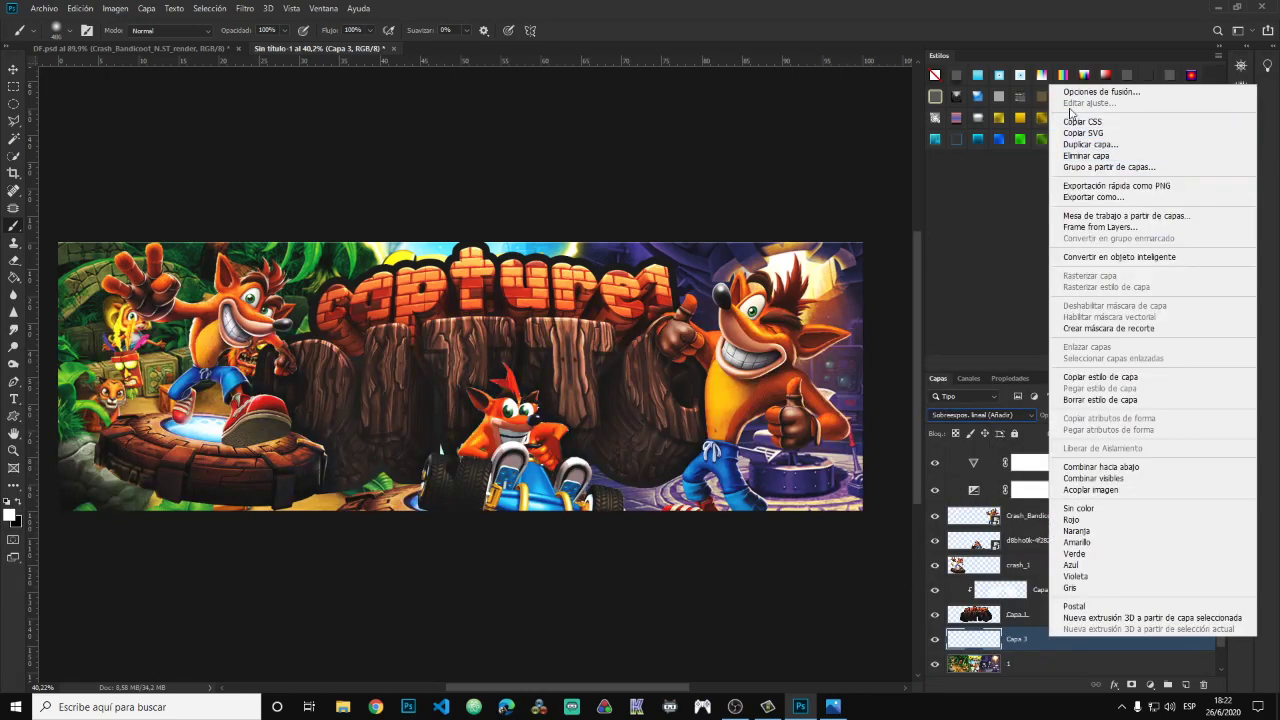
pyautogui.click(1074, 97)
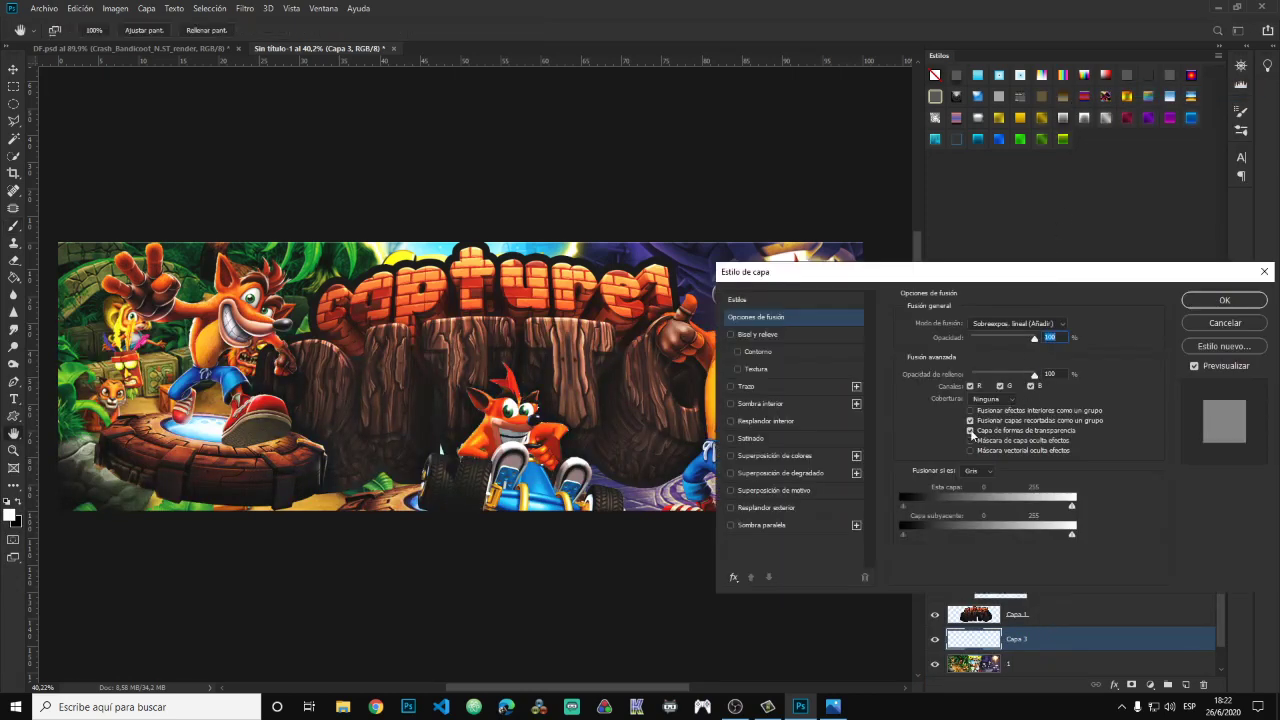
pyautogui.click(970, 431)
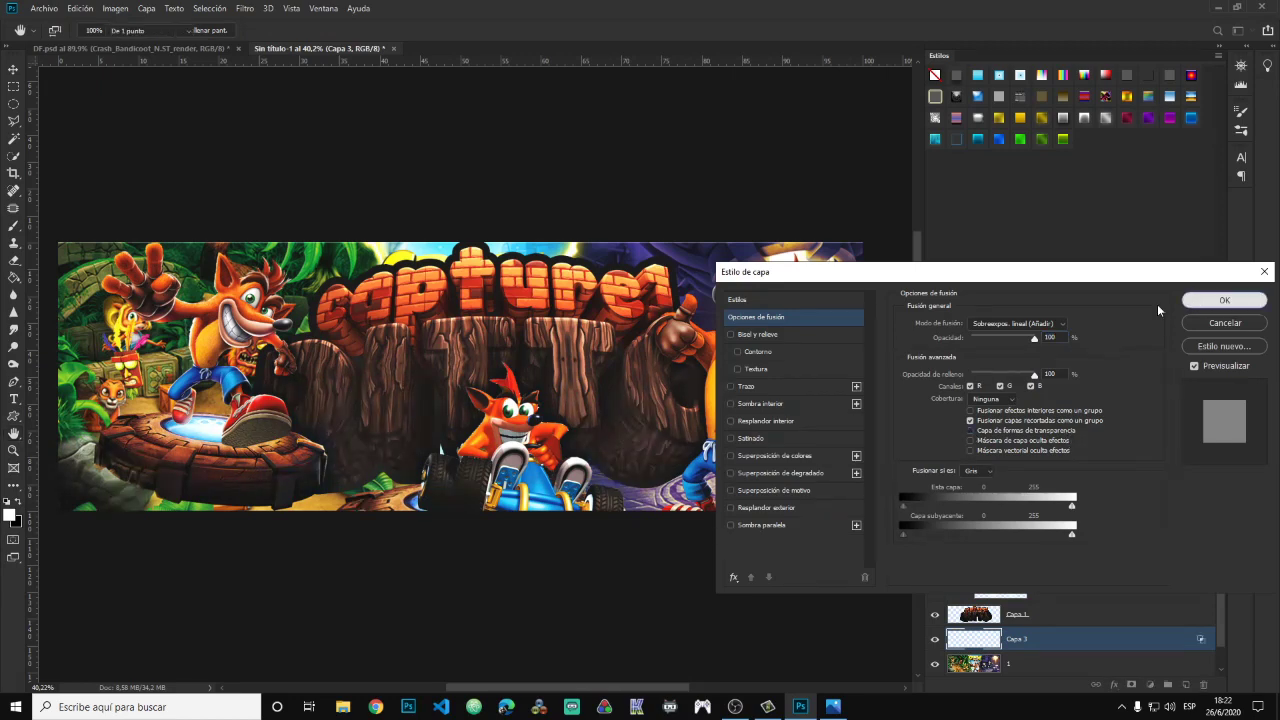
pyautogui.click(1196, 303)
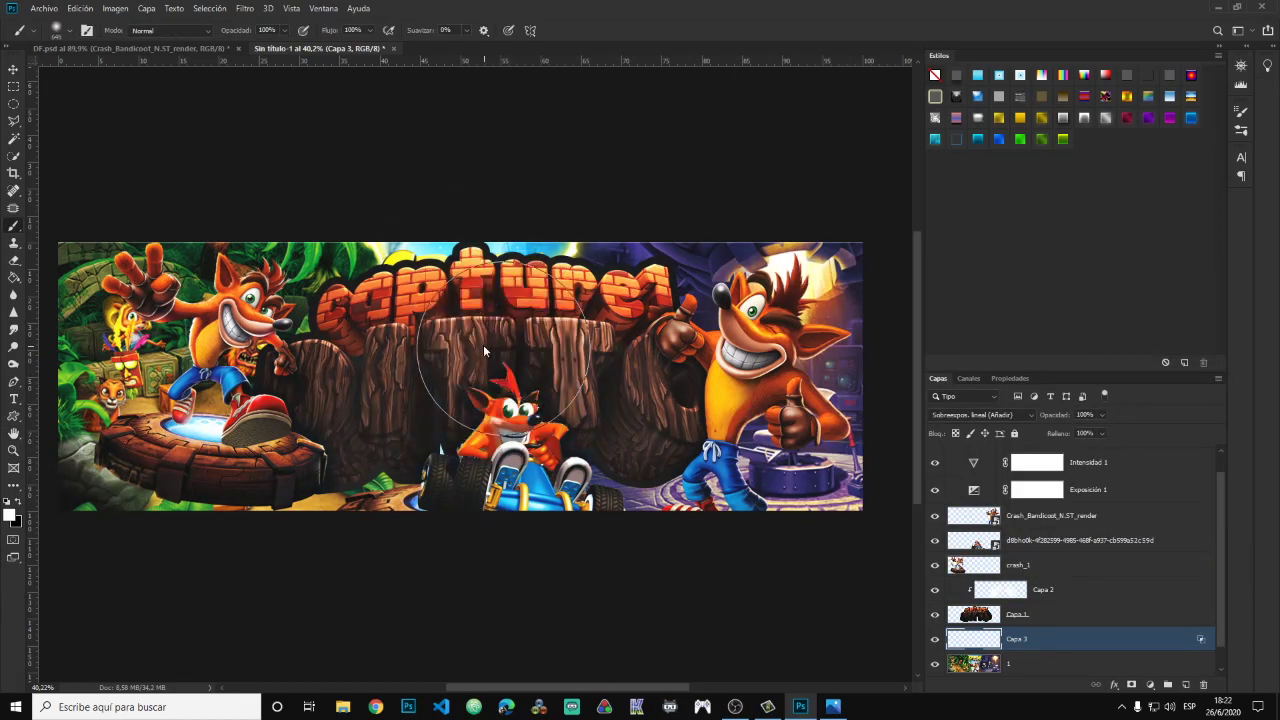
# Paint orange (ff5400) glows behind the right-hand Crash and across the banner's centre.
pyautogui.click(10, 513)
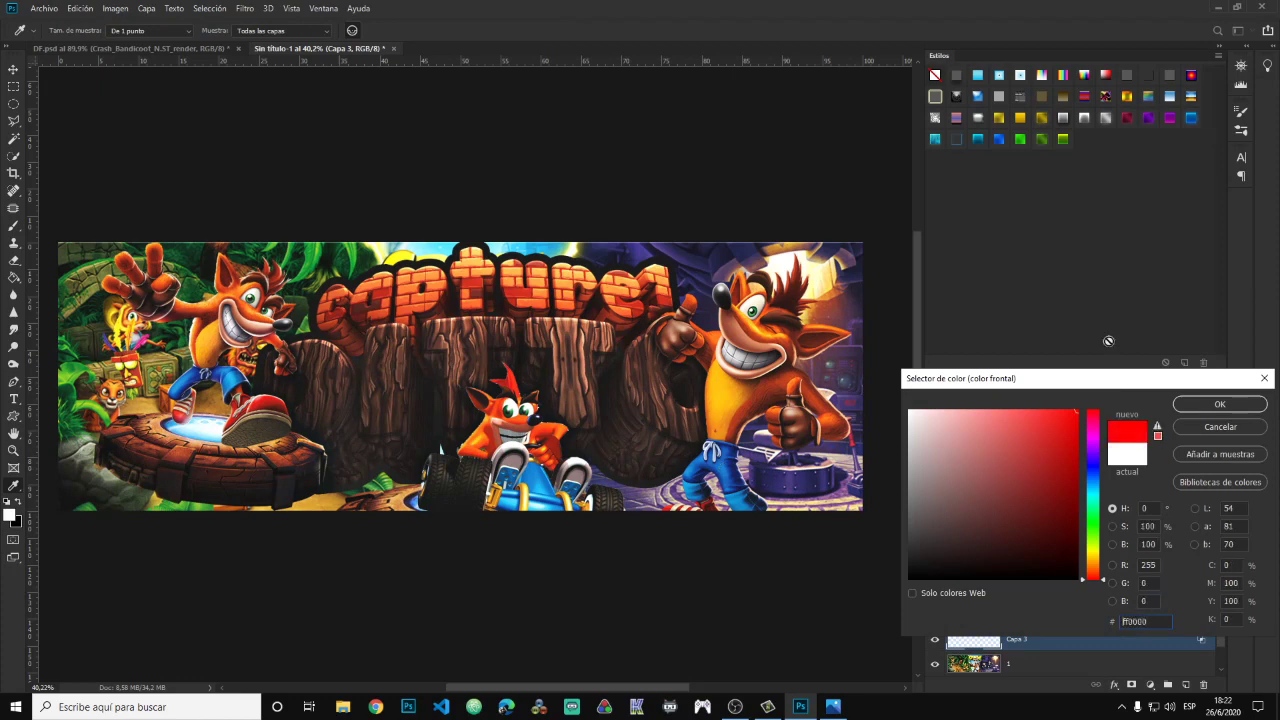
pyautogui.moveTo(1098, 577); pyautogui.dragTo(1098, 572)
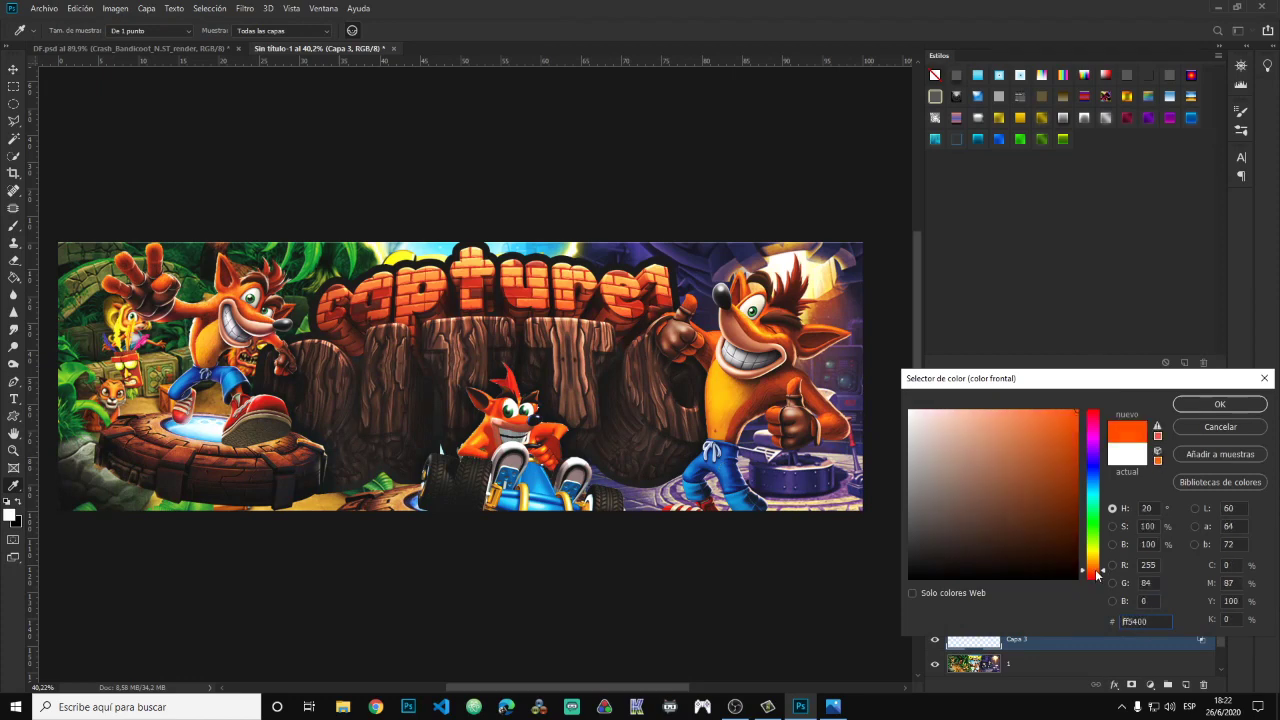
pyautogui.click(1220, 404)
pyautogui.moveTo(778, 299); pyautogui.dragTo(800, 271)
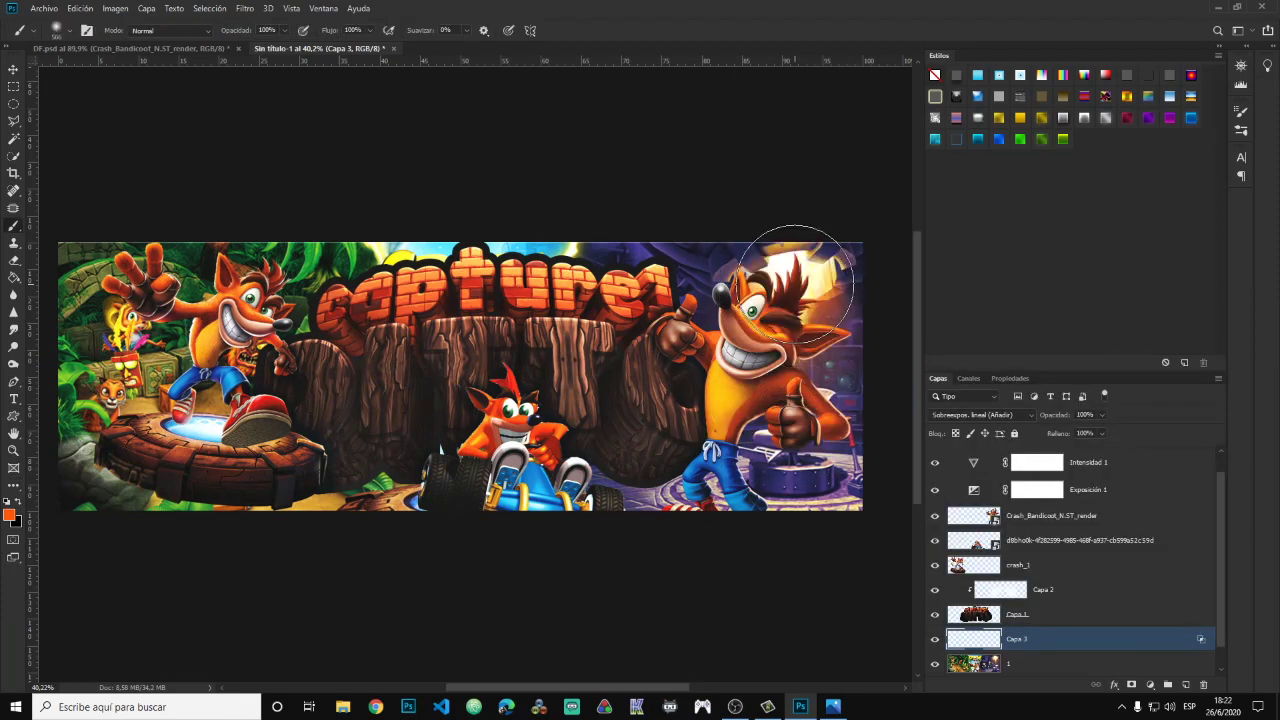
pyautogui.keyDown('alt'); pyautogui.rightClick(630, 370); pyautogui.keyUp('alt')
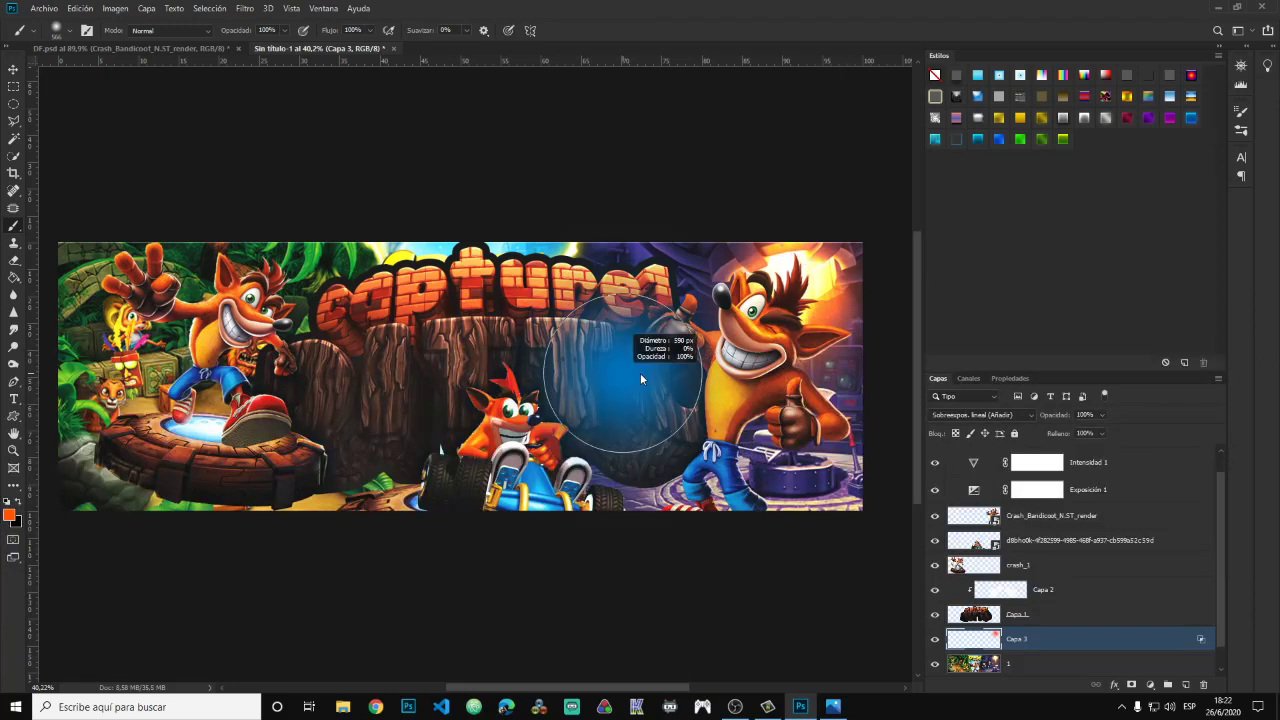
pyautogui.moveTo(555, 327)
pyautogui.mouseDown()
pyautogui.moveTo(463, 355)
pyautogui.moveTo(569, 331)
pyautogui.mouseUp()
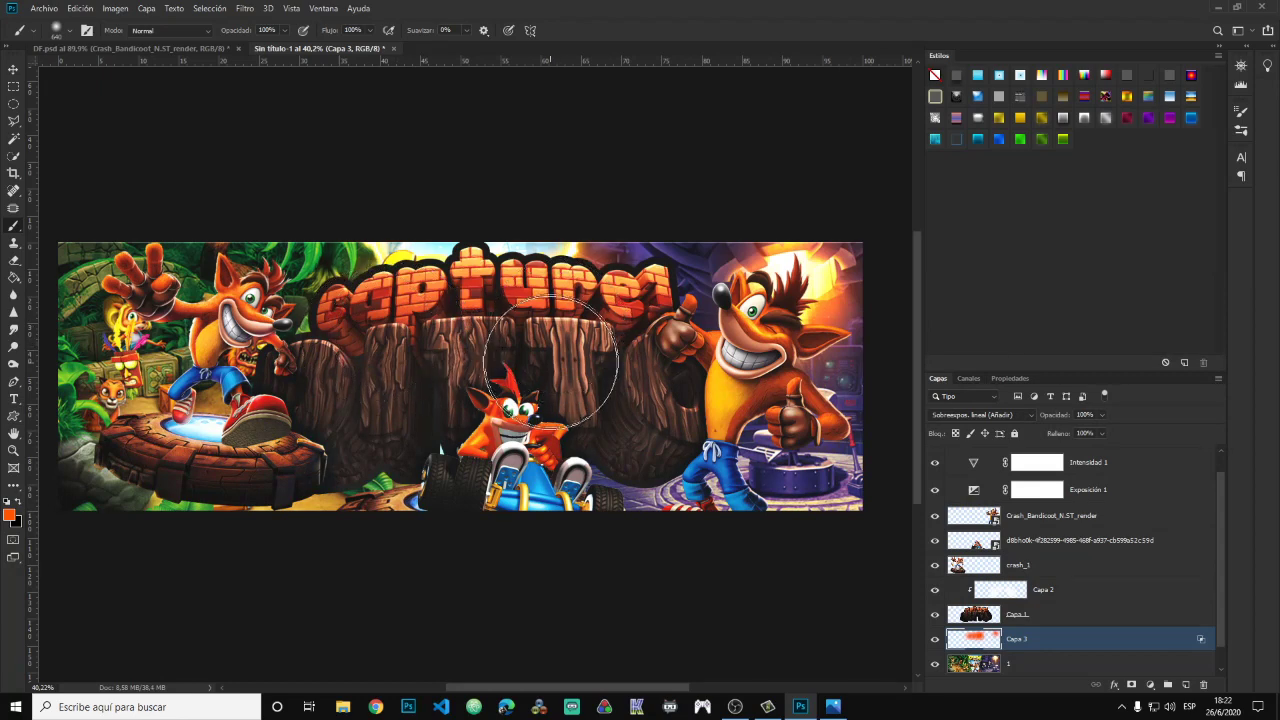
# Reset the foreground painting colour to white.
pyautogui.click(18, 502)
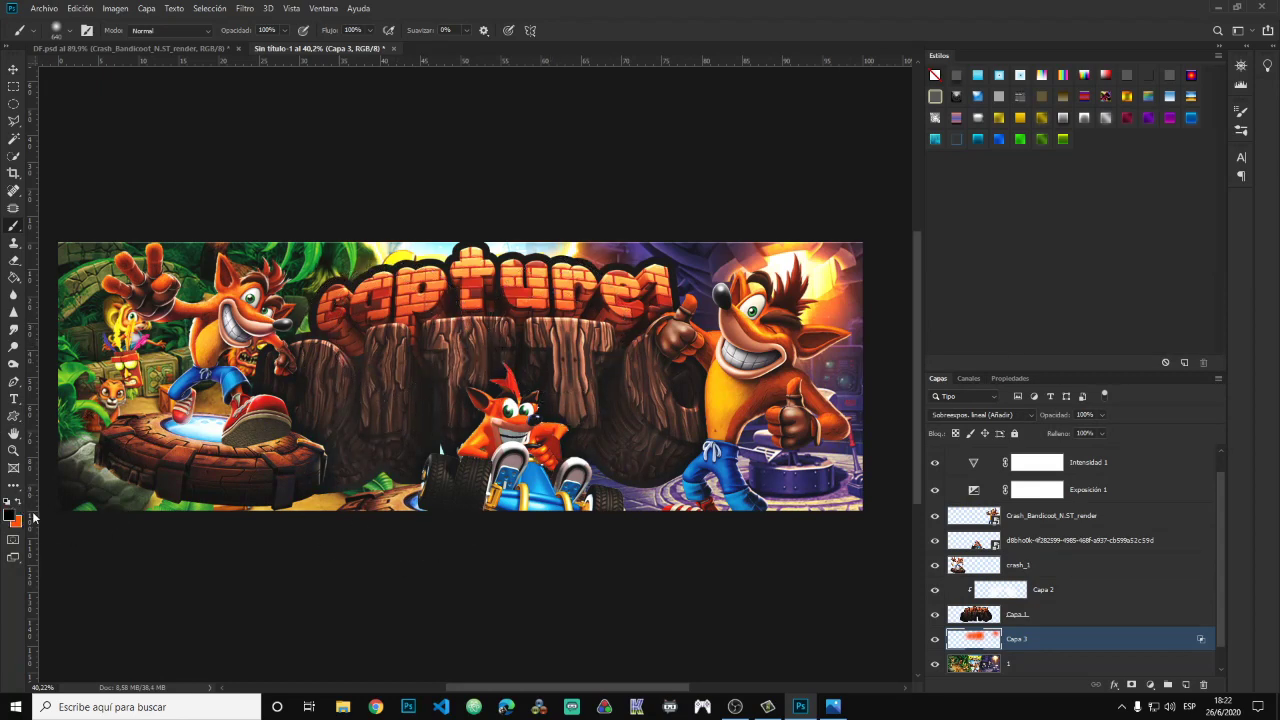
pyautogui.click(10, 516)
pyautogui.click(911, 411)
pyautogui.click(1217, 407)
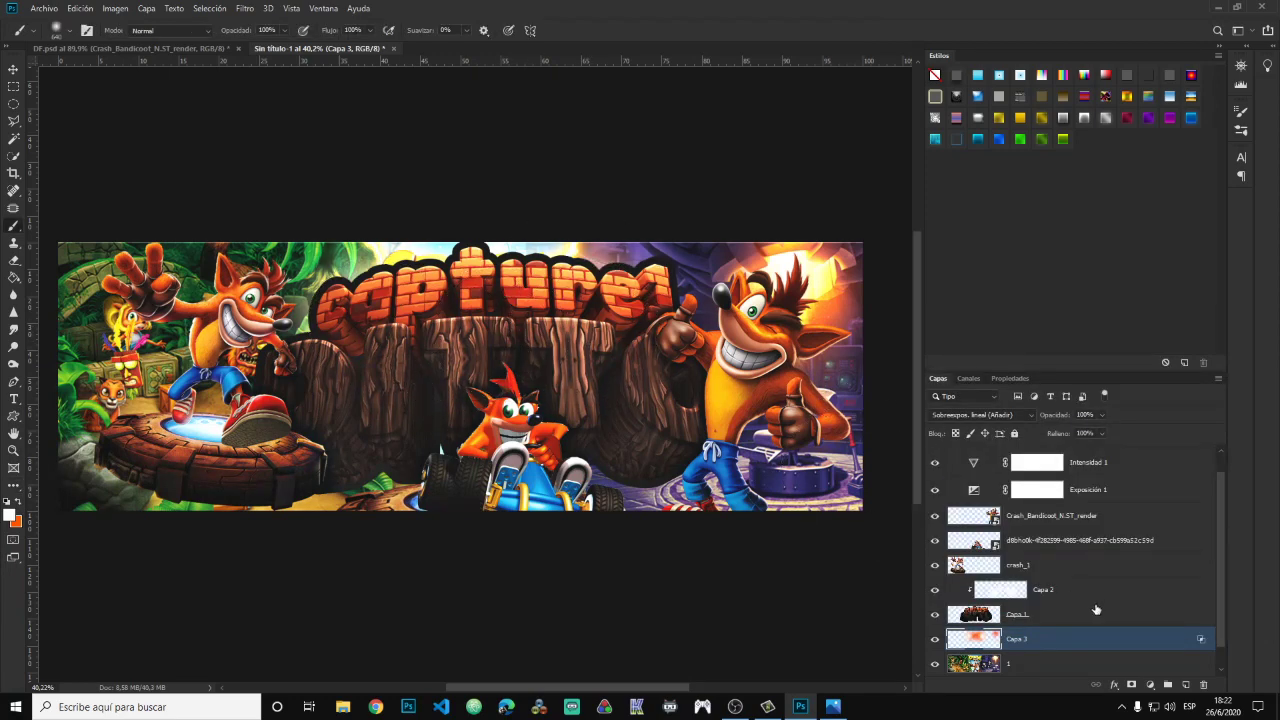
# Add a new layer clipped to Capa 1 and resize the brush to about 305 px.
pyautogui.doubleClick(1066, 617)
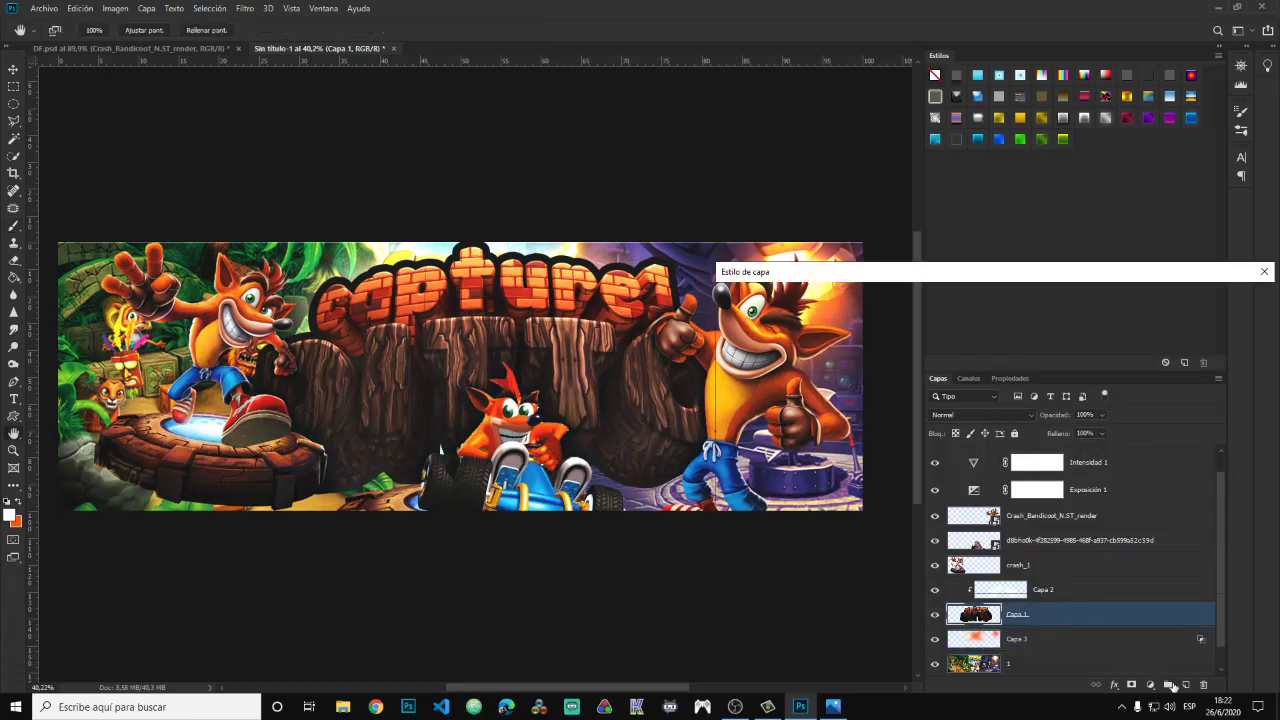
pyautogui.click(1213, 323)
pyautogui.click(1185, 684)
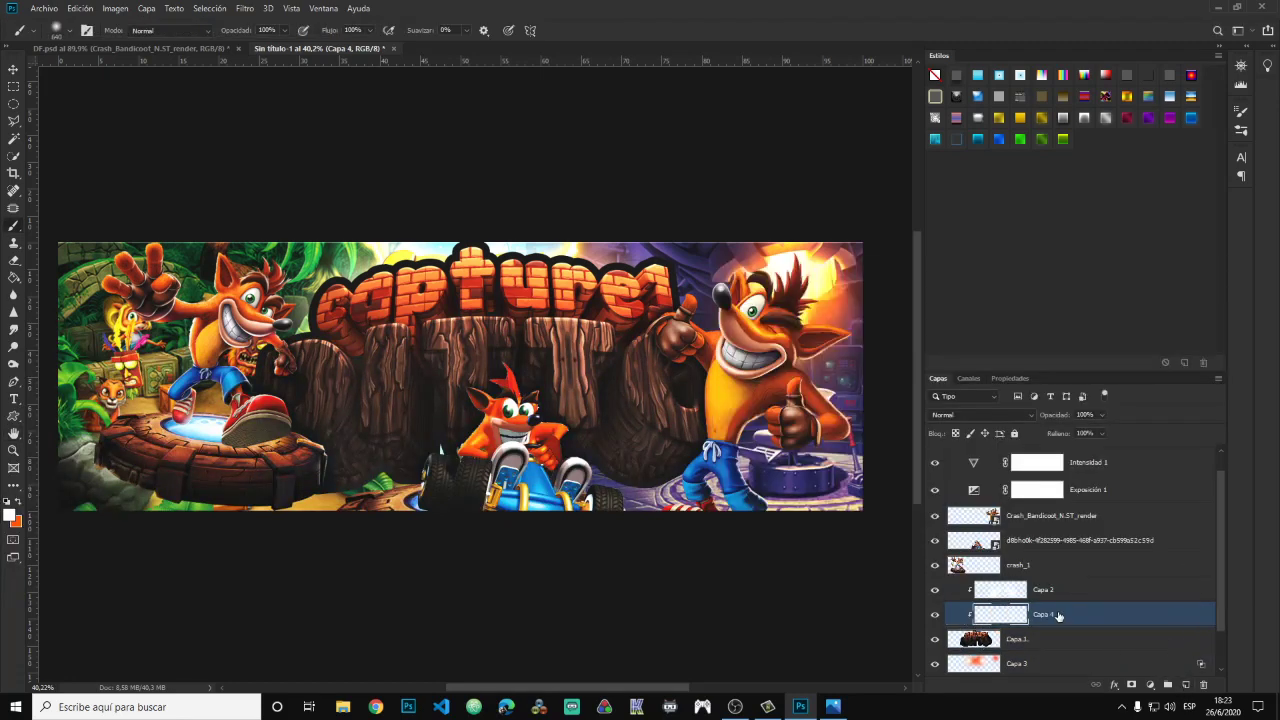
pyautogui.keyDown('alt'); pyautogui.rightClick(592, 363); pyautogui.keyUp('alt')
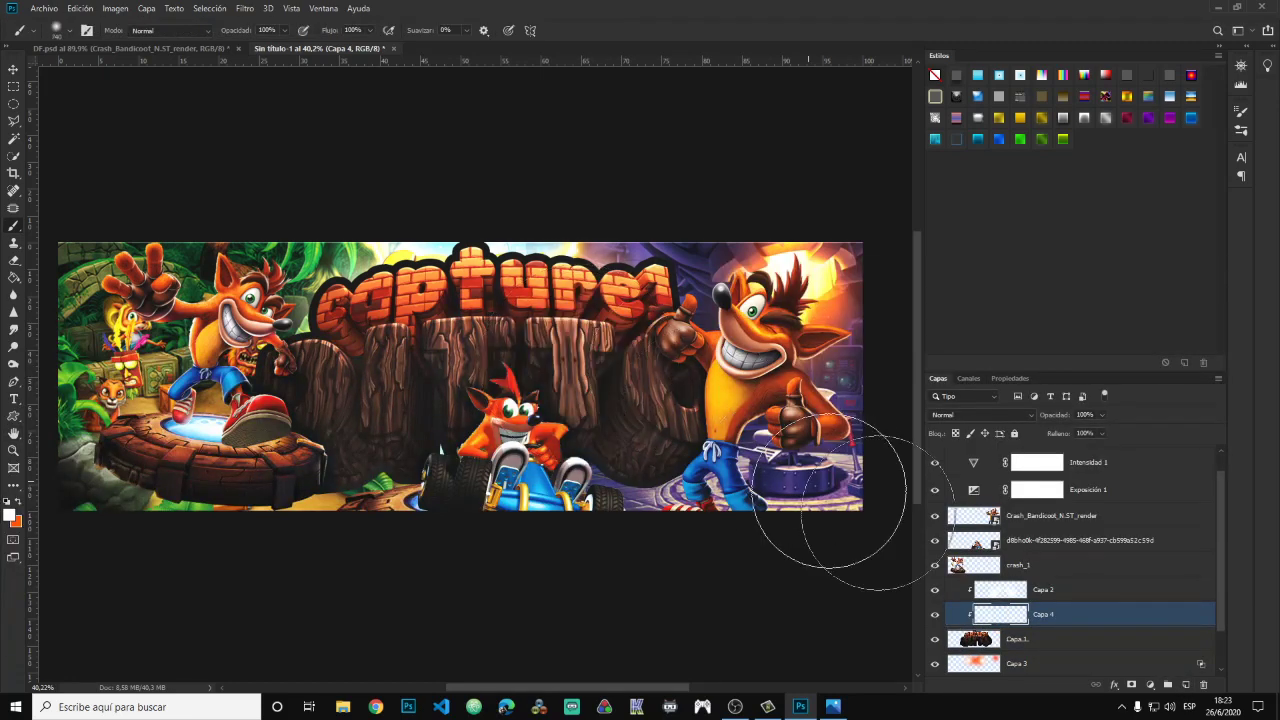
pyautogui.keyDown('alt'); pyautogui.rightClick(615, 254); pyautogui.keyUp('alt')
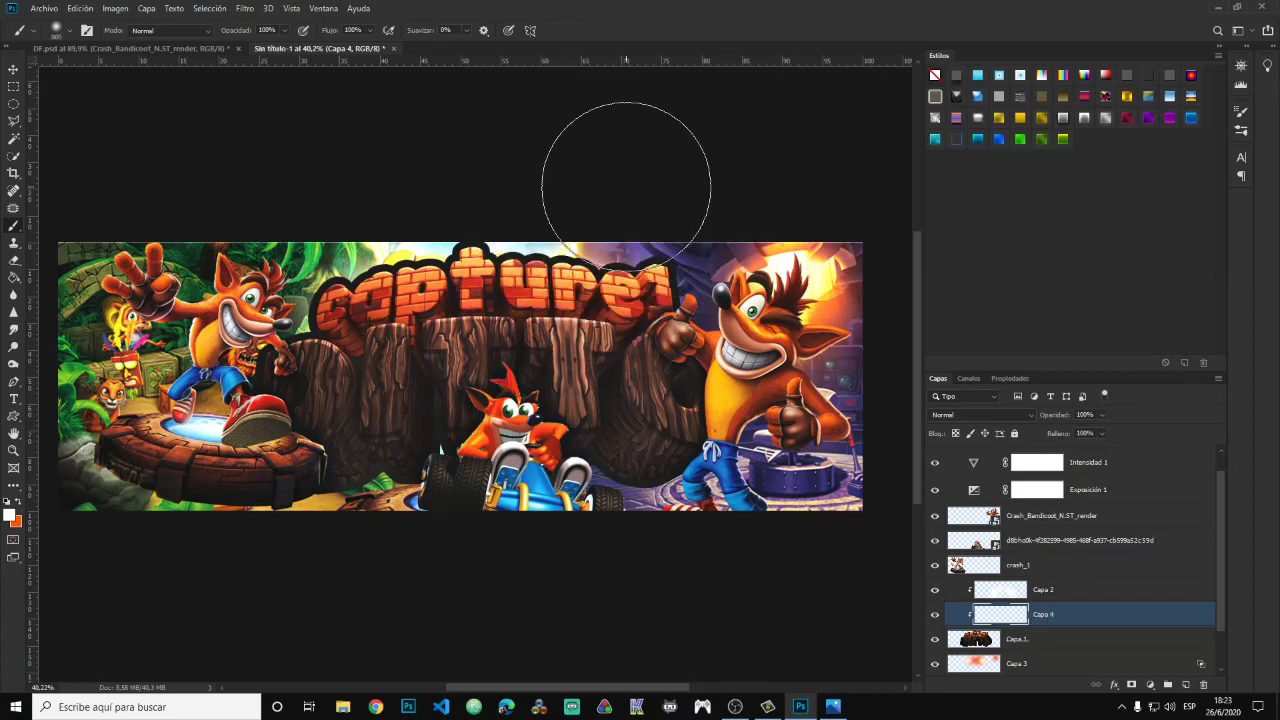
# Set Capa 4 to Sobreexpos. lineal (Añadir) blending with 74% fill.
pyautogui.click(974, 414)
pyautogui.click(990, 492)
pyautogui.rightClick(1072, 616)
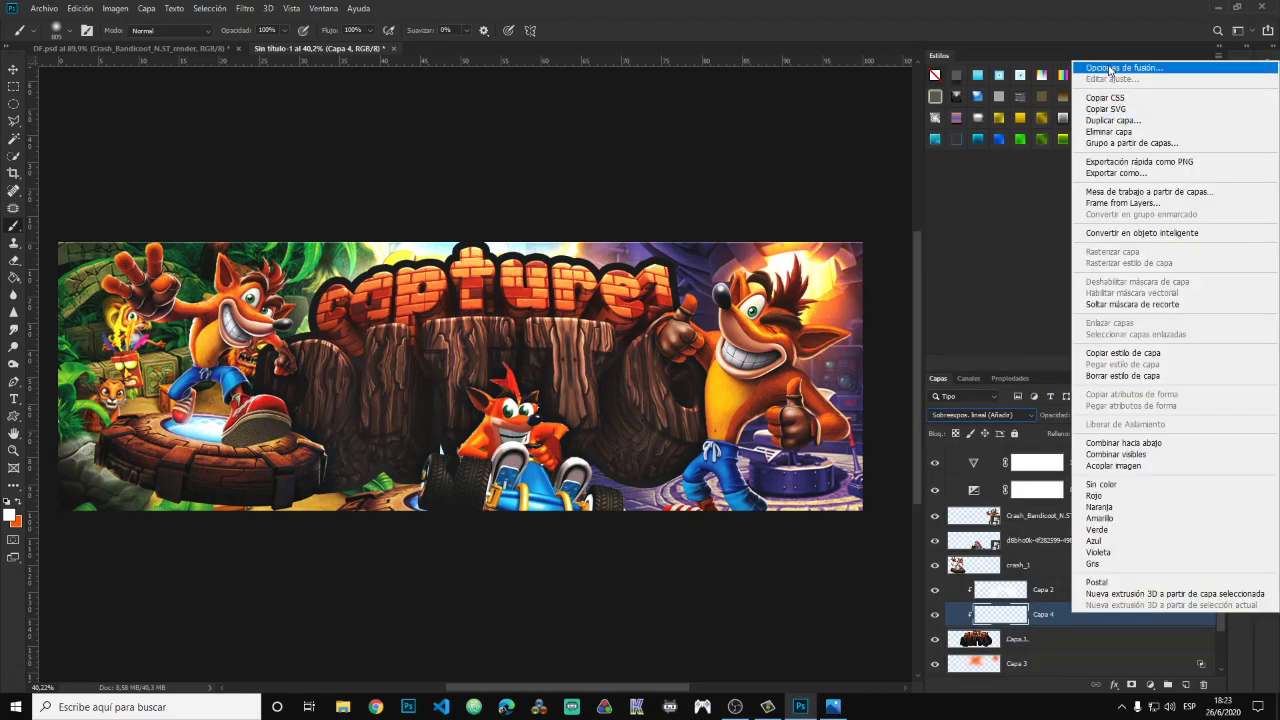
pyautogui.click(1115, 74)
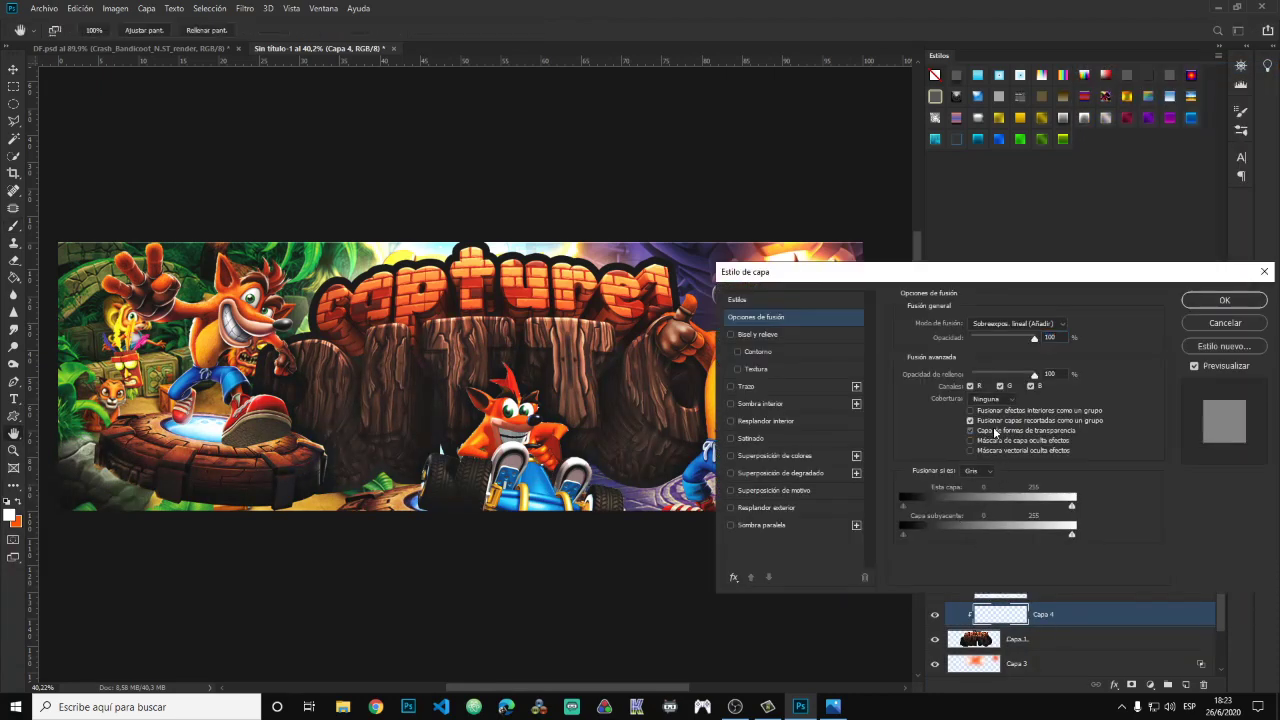
pyautogui.click(1222, 300)
# Return to the Brush tool with orange as the painting colour.
pyautogui.press('b')
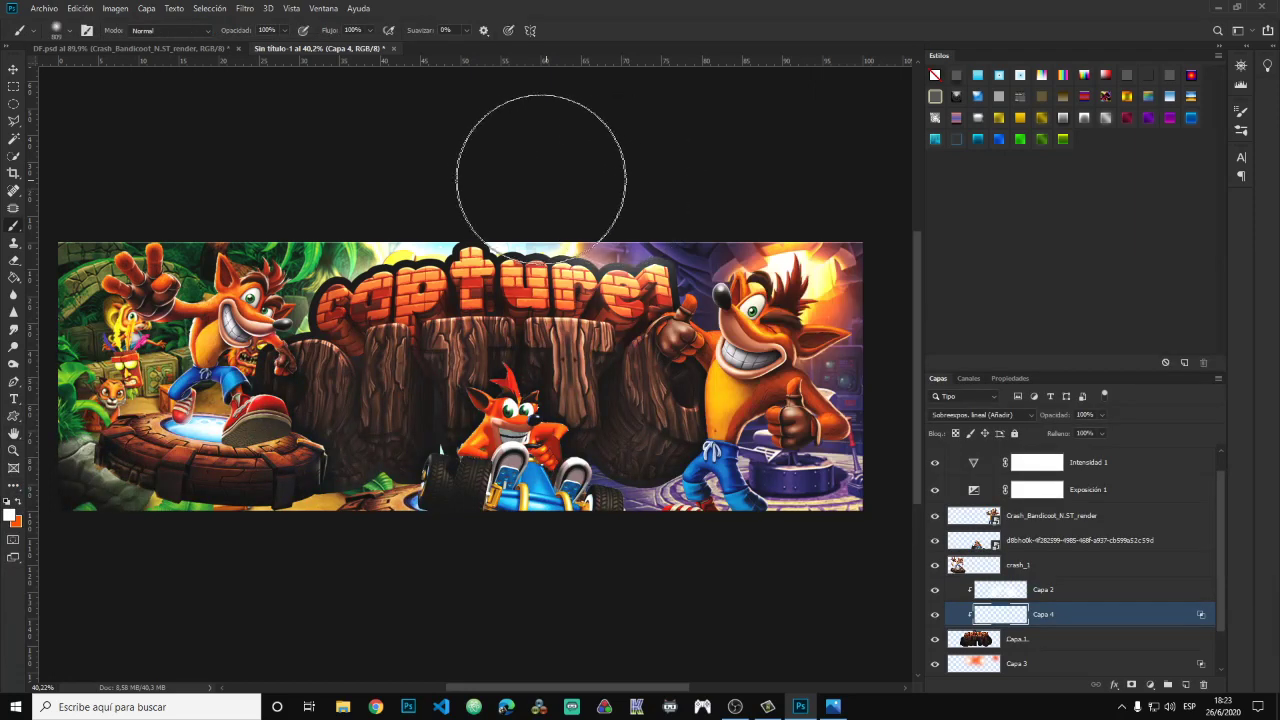
pyautogui.press('x')
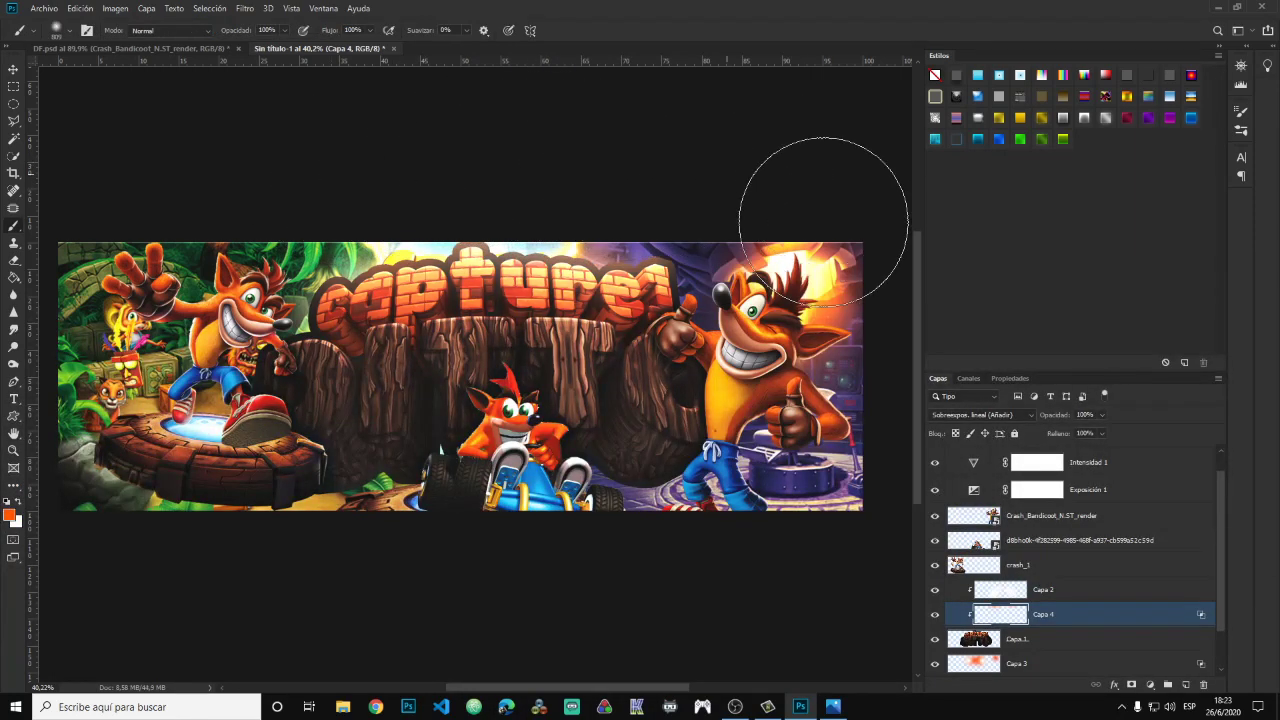
pyautogui.scroll(-3, 486, 457)
pyautogui.scroll(2, 478, 402)
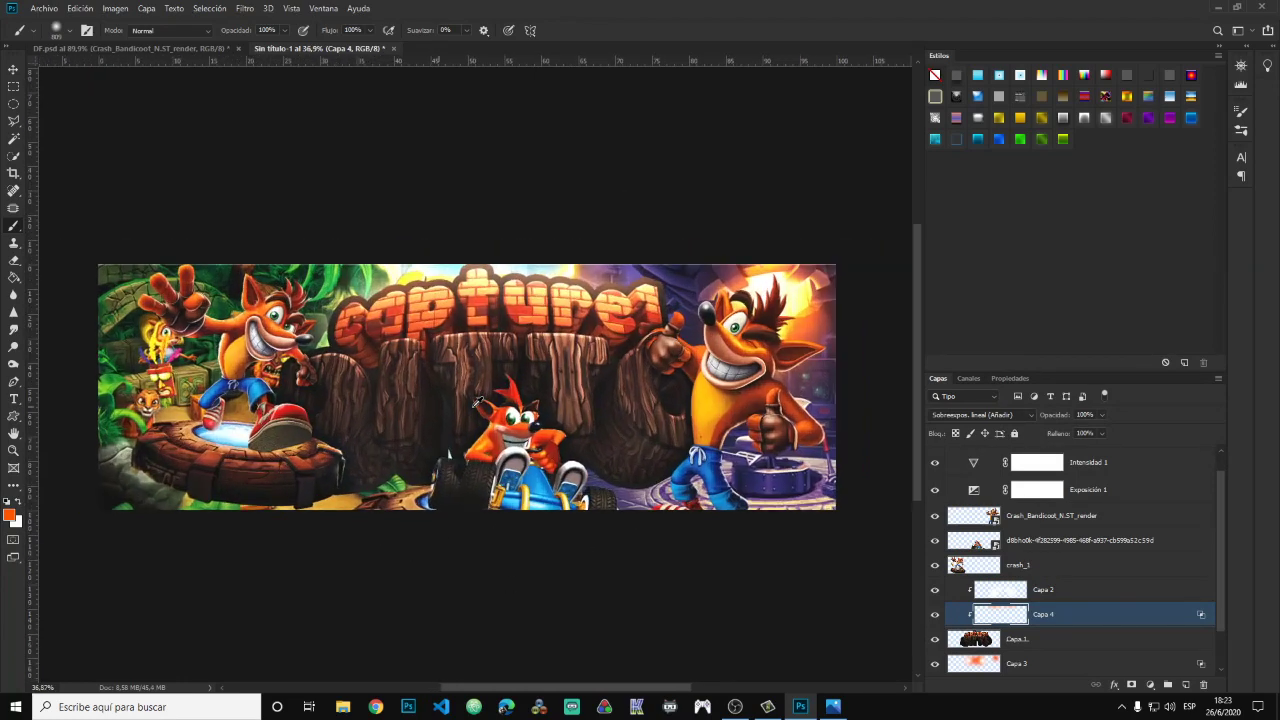
pyautogui.scroll(1, 477, 401)
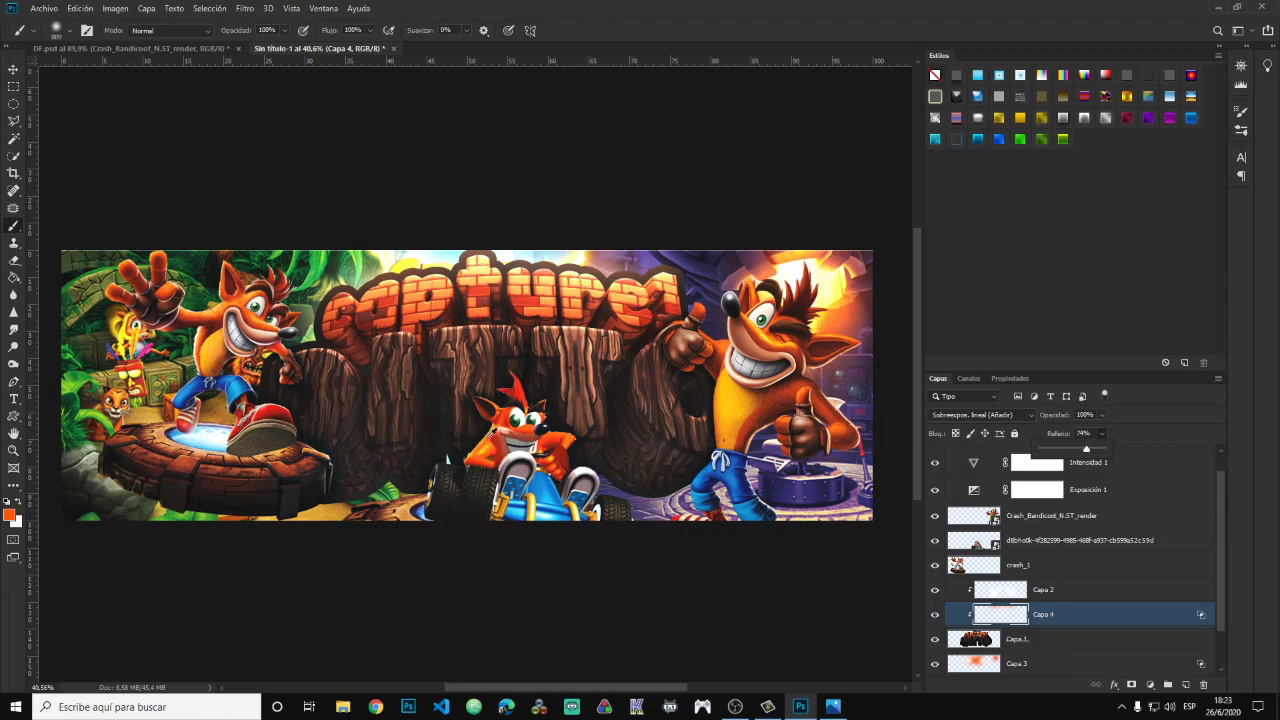
pyautogui.scroll(-2, 466, 395)
pyautogui.scroll(1, 466, 395)
pyautogui.scroll(1, 466, 395)
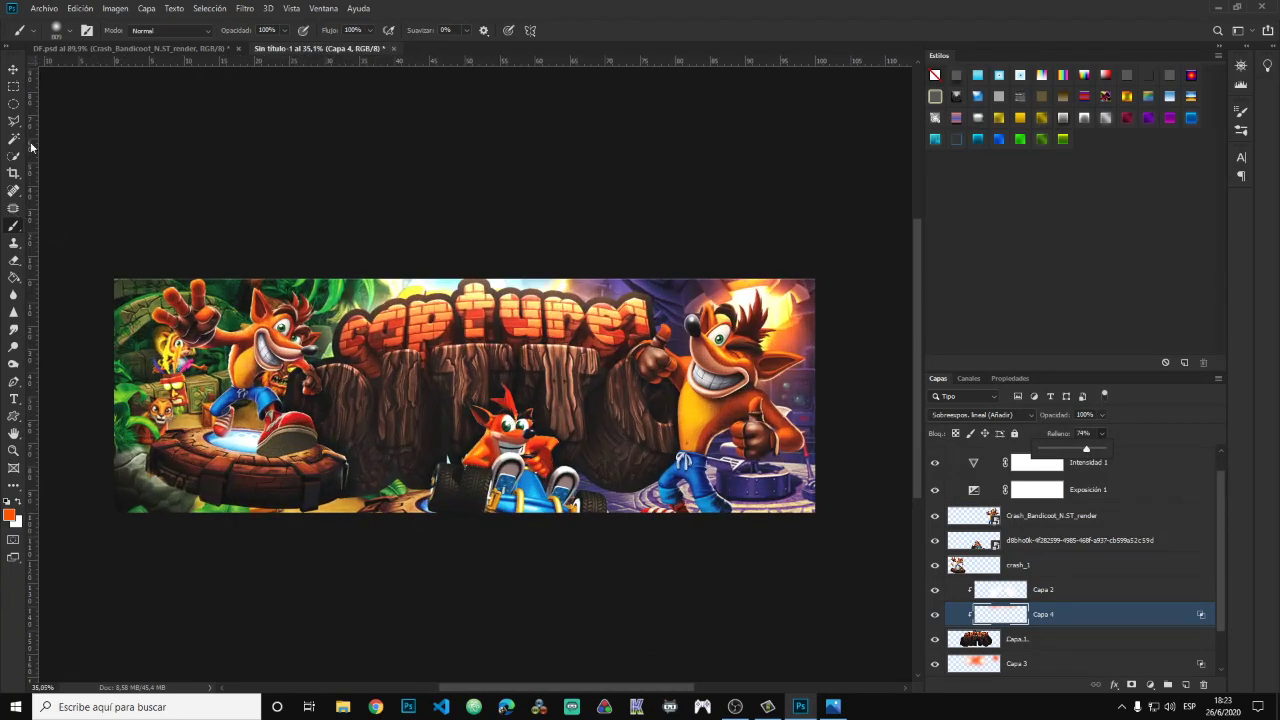
# Flatten the banner and duplicate it onto a new layer with Ctrl+J.
pyautogui.click(15, 69)
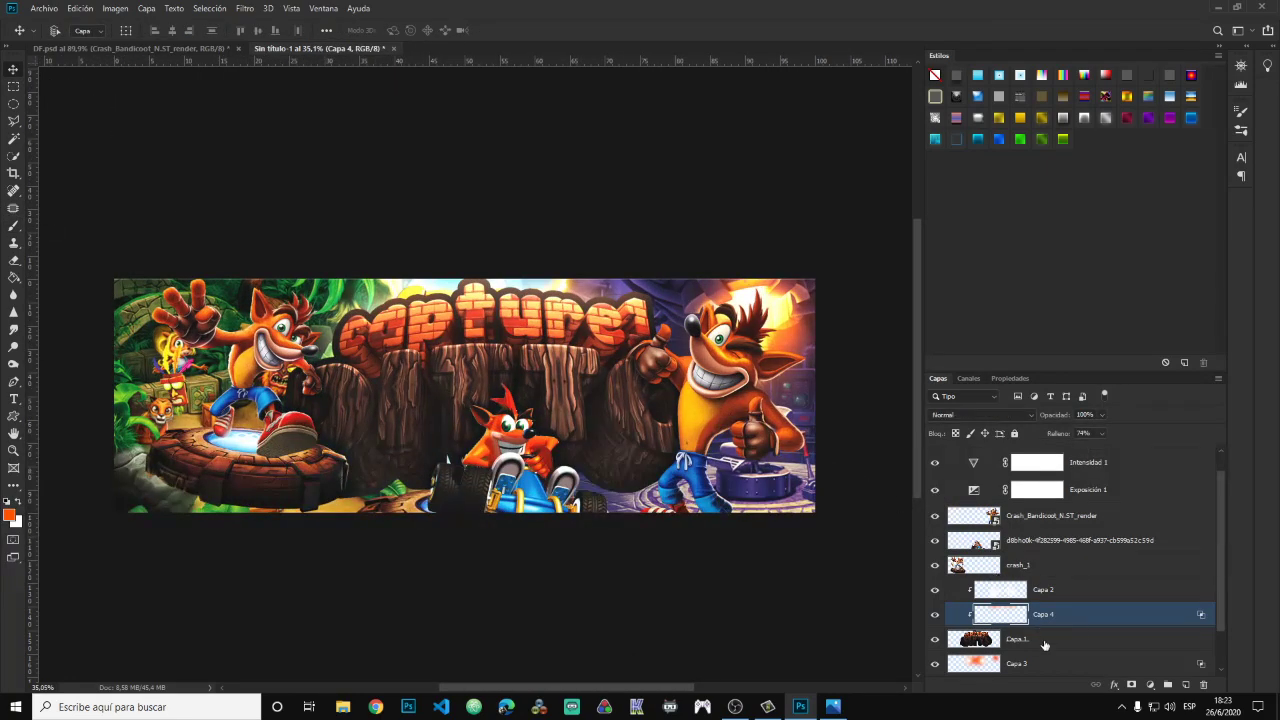
pyautogui.rightClick(1045, 645)
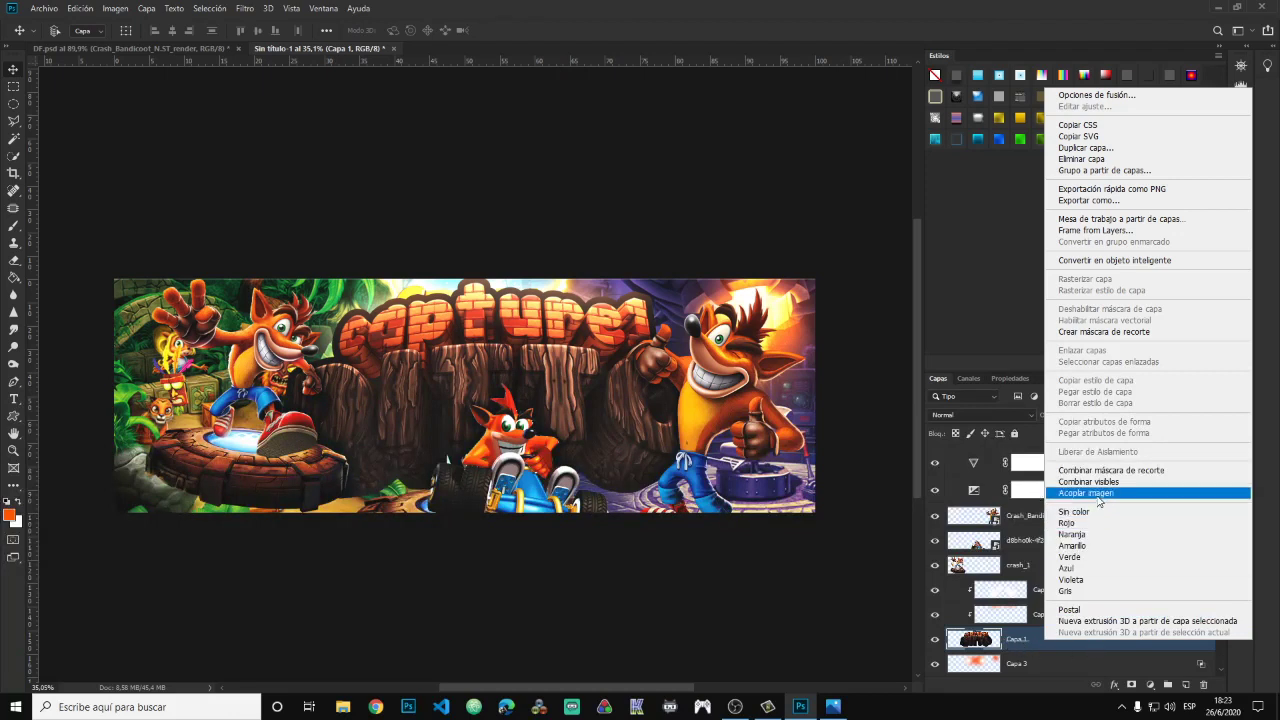
pyautogui.click(1097, 497)
pyautogui.hotkey('ctrl', 'j')
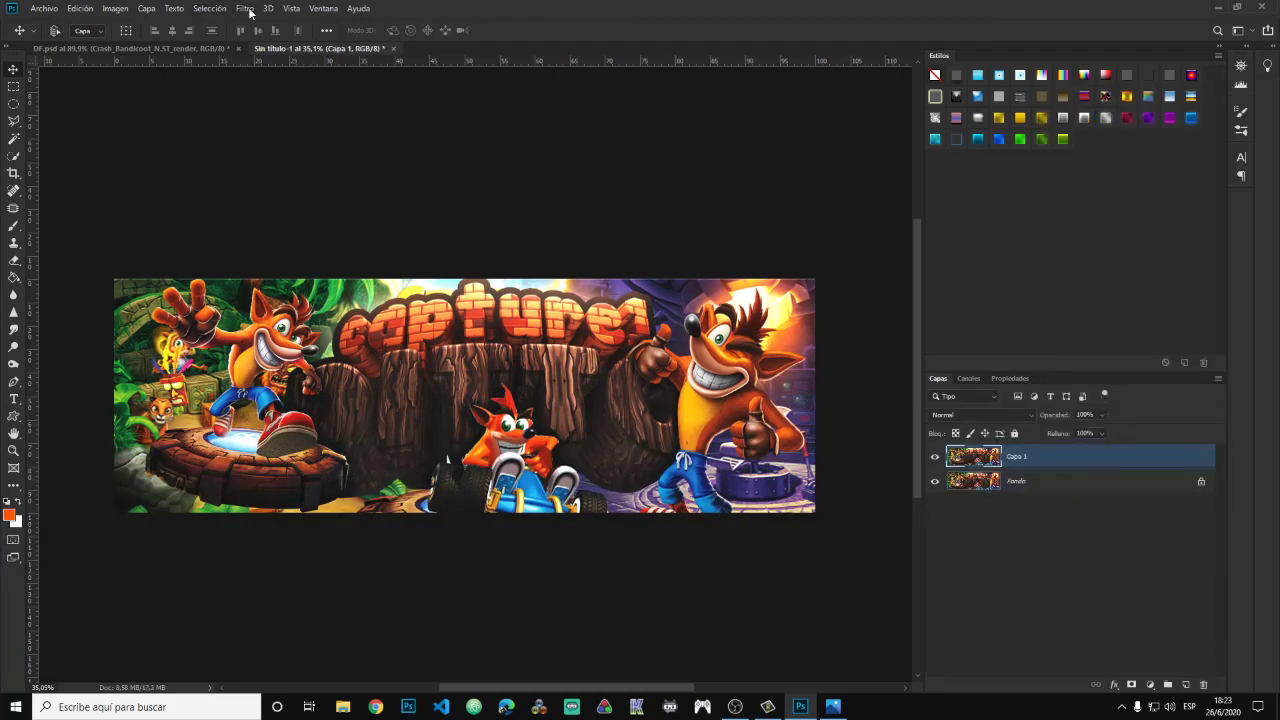
# Apply the Trazos angulares (Angled Strokes) filter at 68, 3, 6 from the Filter Gallery.
pyautogui.click(245, 8)
pyautogui.press('Escape')
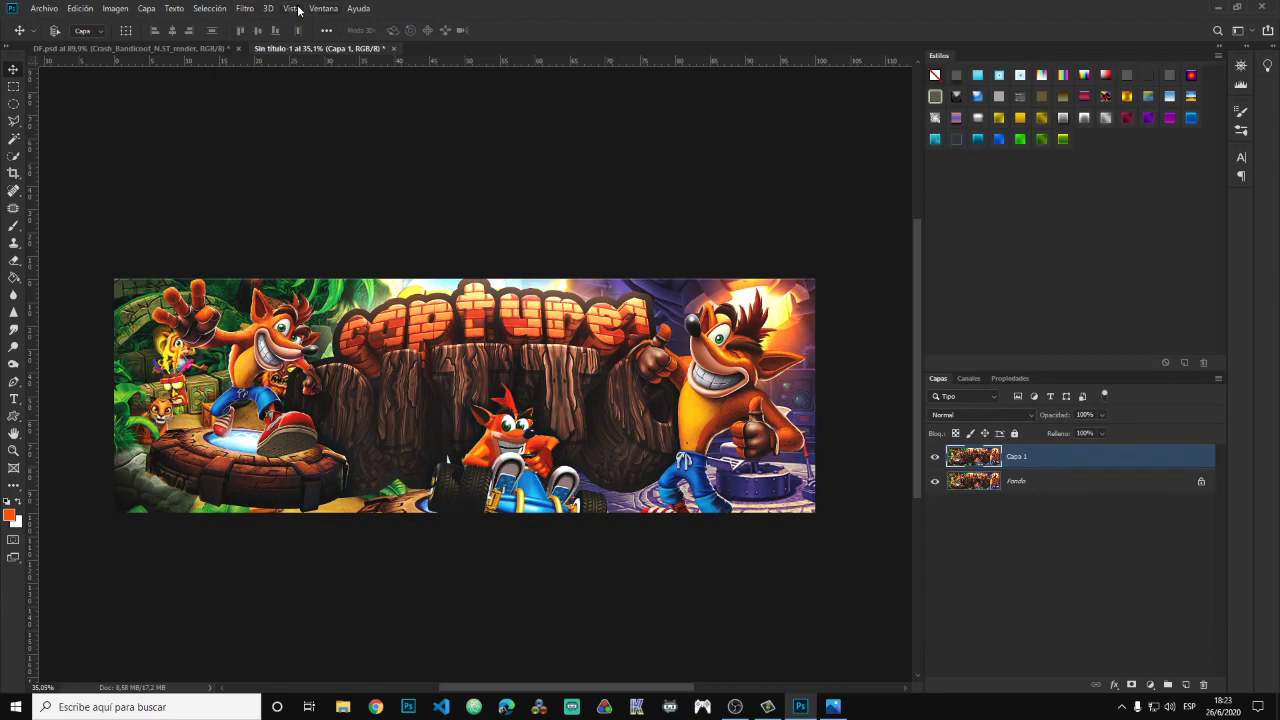
pyautogui.click(248, 9)
pyautogui.click(557, 280)
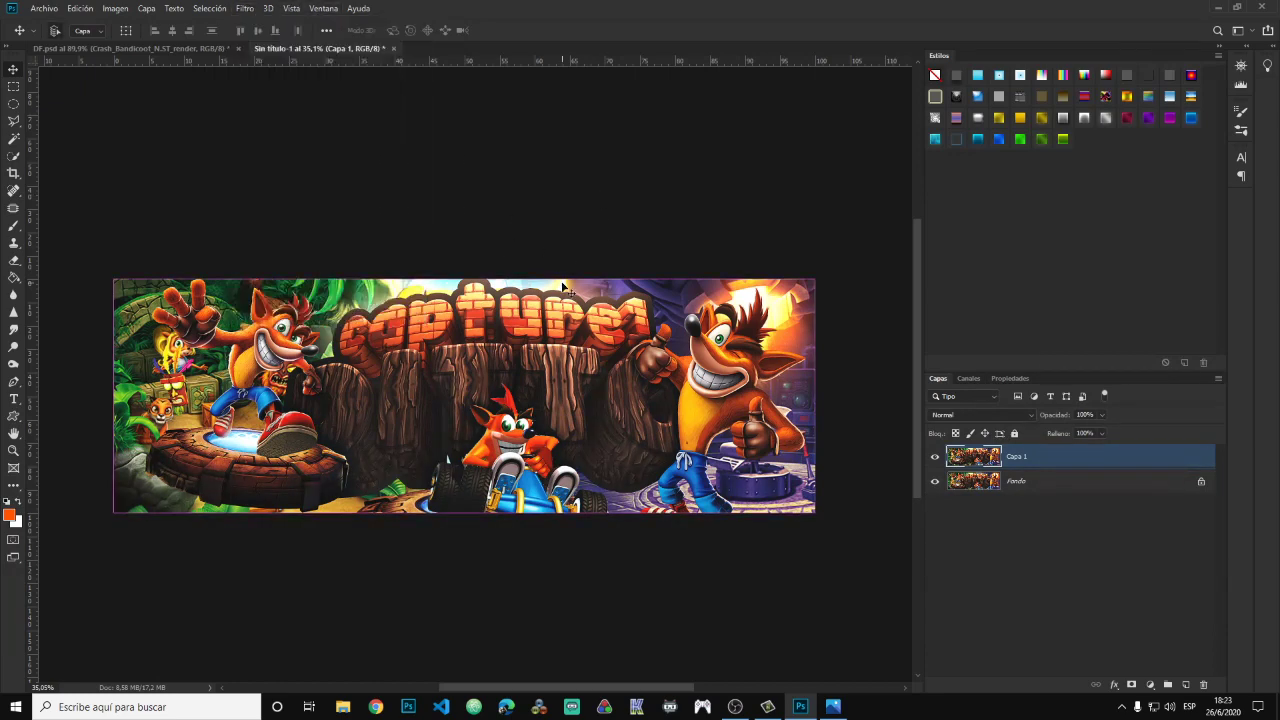
pyautogui.click(244, 9)
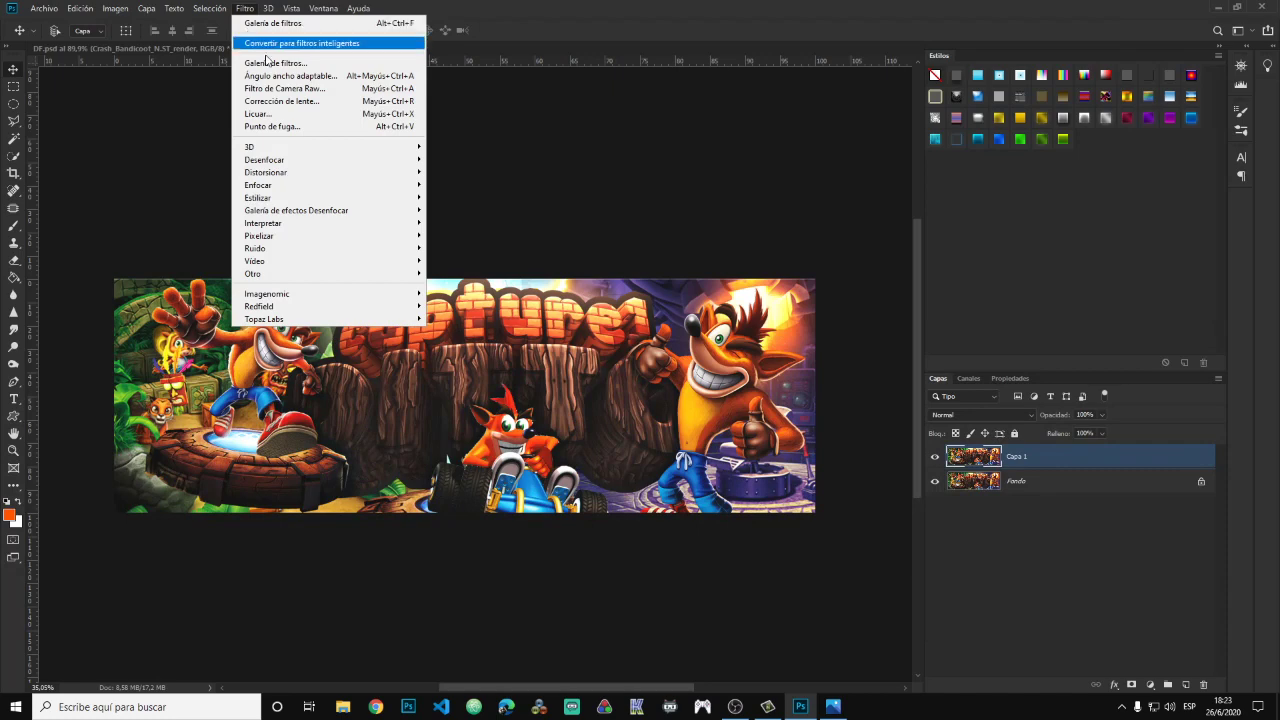
pyautogui.click(272, 71)
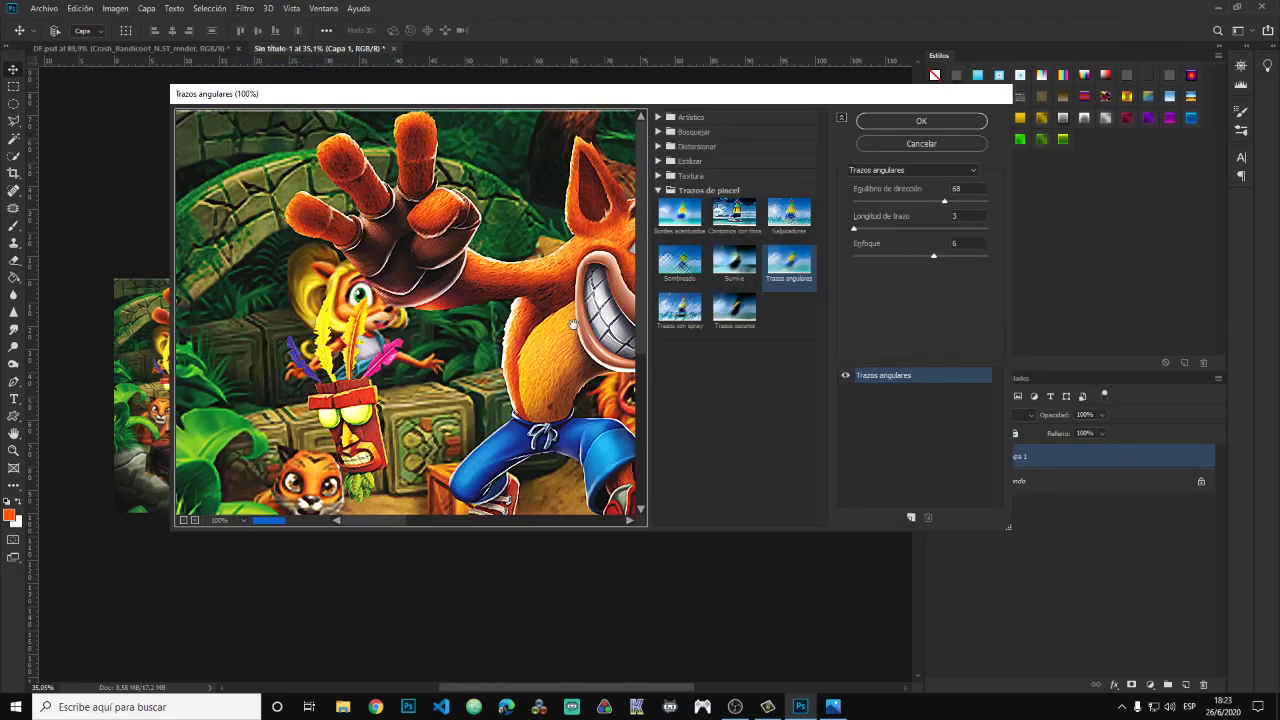
pyautogui.moveTo(571, 303); pyautogui.dragTo(465, 297)
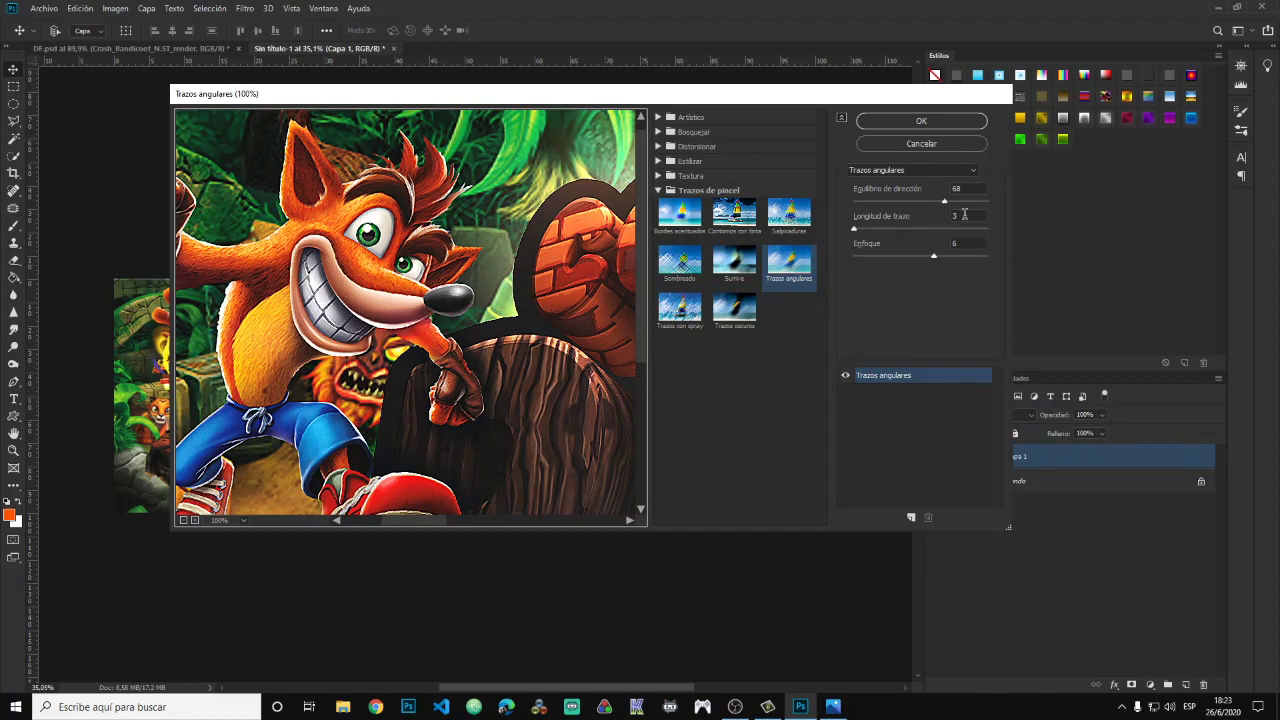
pyautogui.click(898, 121)
# Flatten the filtered layer into the Fondo background.
pyautogui.scroll(3, 478, 348)
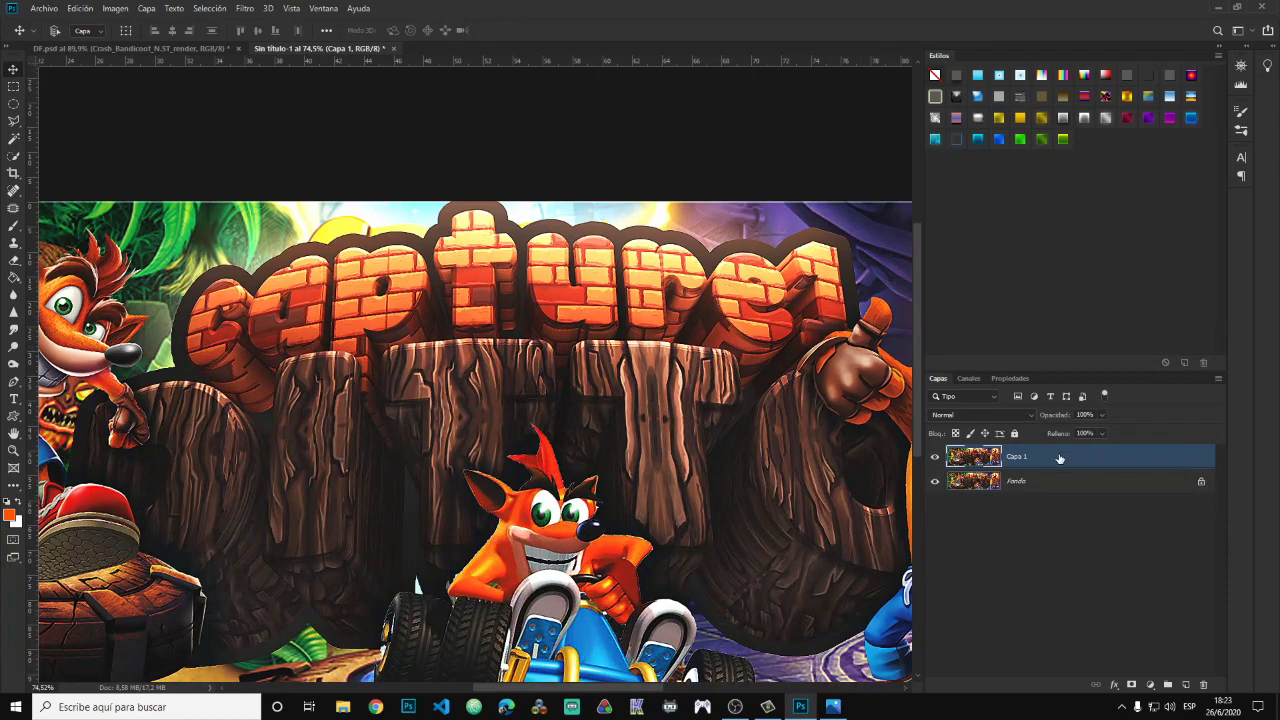
pyautogui.scroll(-3, 500, 310)
pyautogui.rightClick(1037, 484)
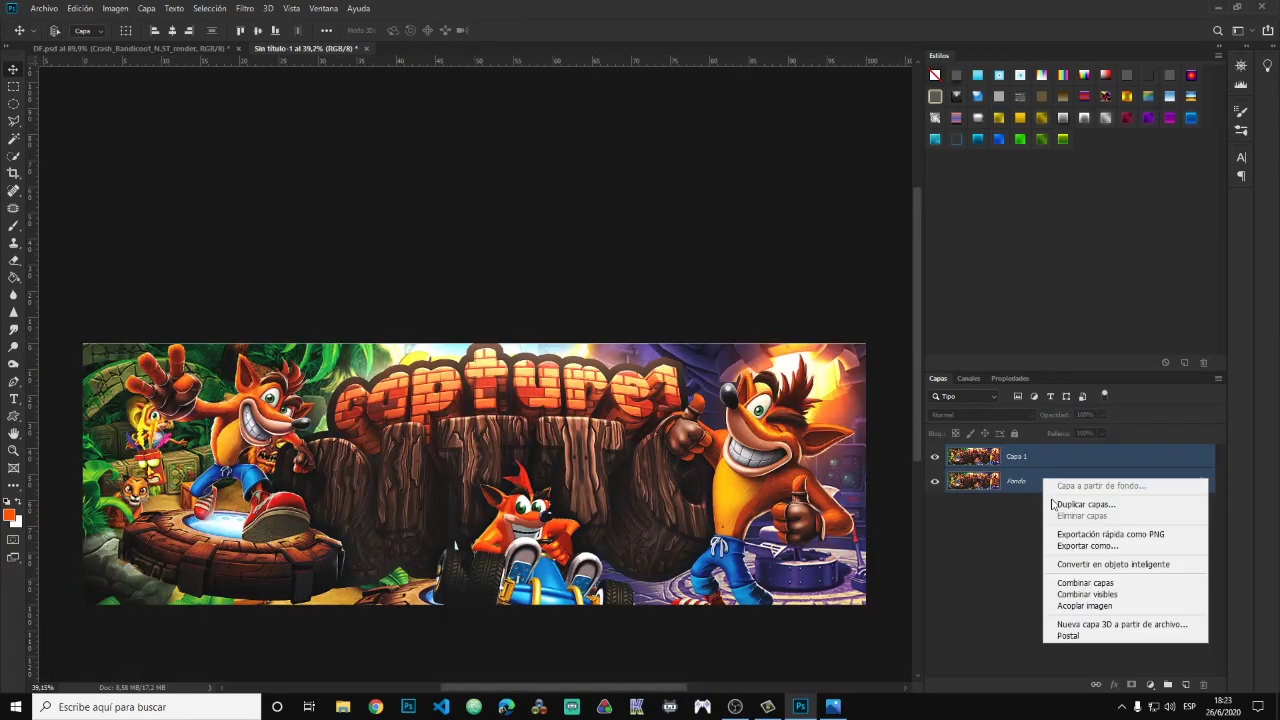
pyautogui.click(1080, 564)
# Export the banner via Save for Web as a JPEG High file named 'sdsdgv'.
pyautogui.click(50, 9)
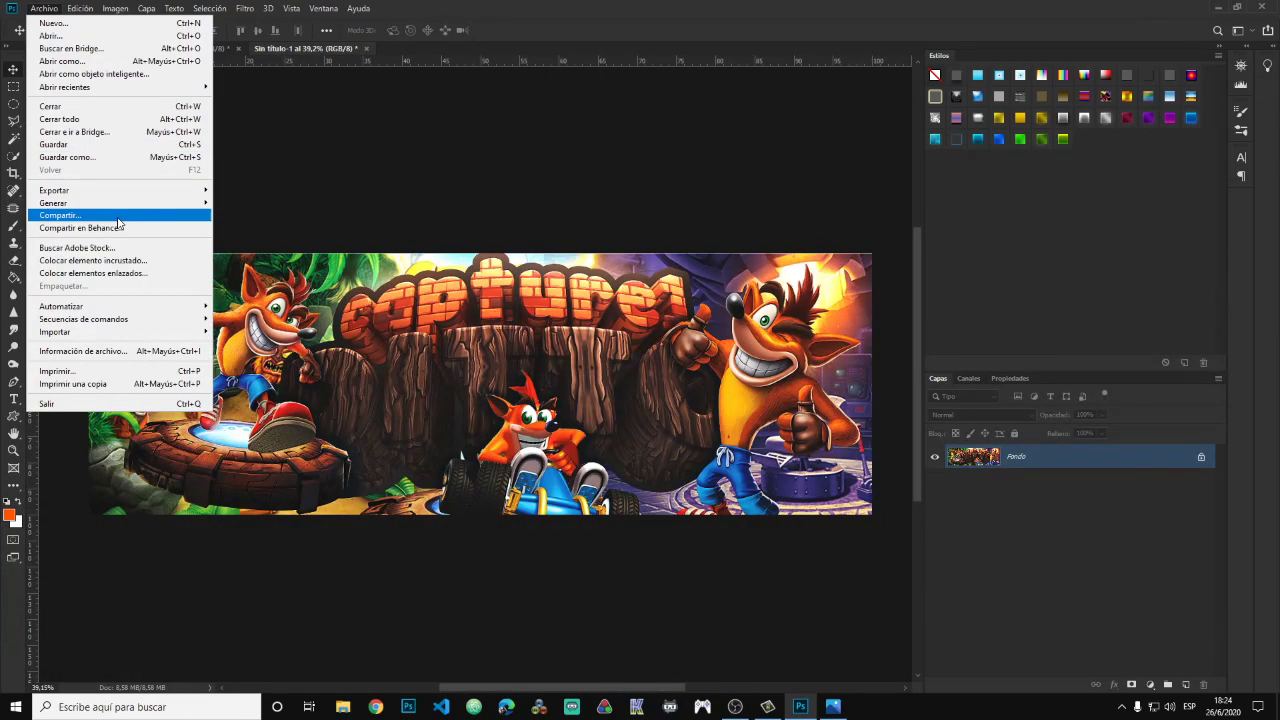
pyautogui.moveTo(54, 190)
pyautogui.click(318, 243)
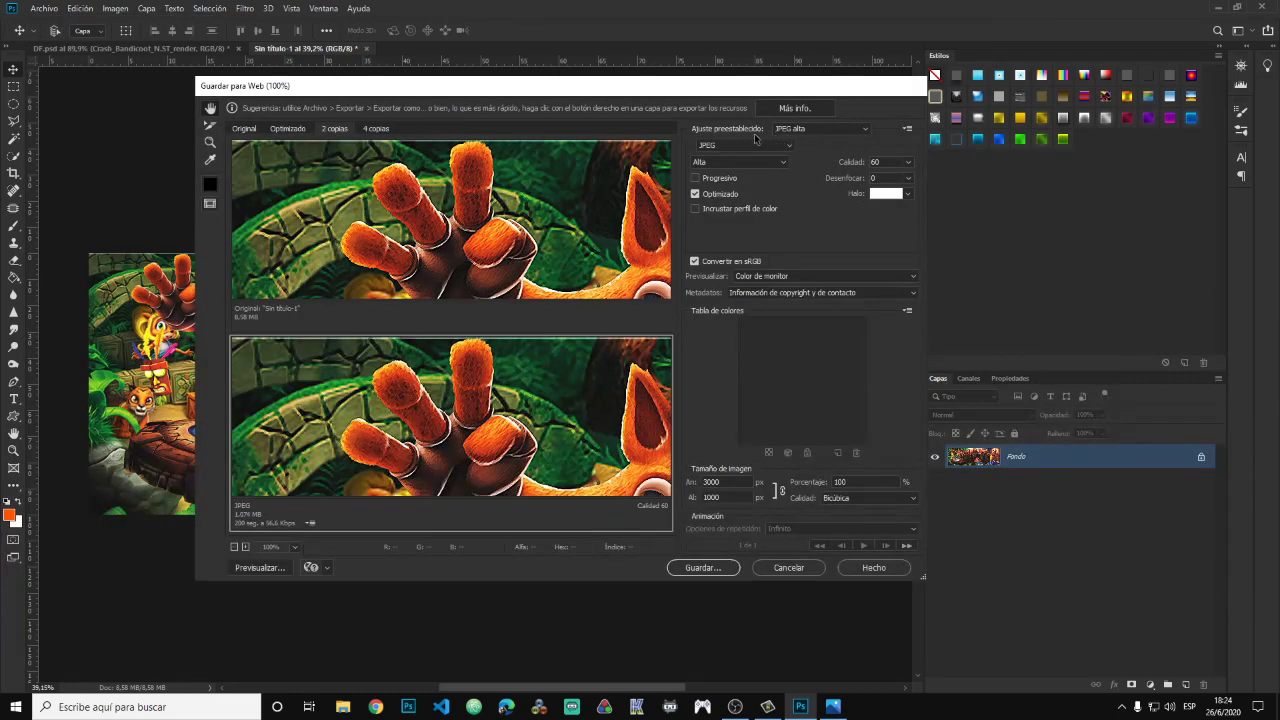
pyautogui.click(850, 131)
pyautogui.click(795, 211)
pyautogui.click(733, 568)
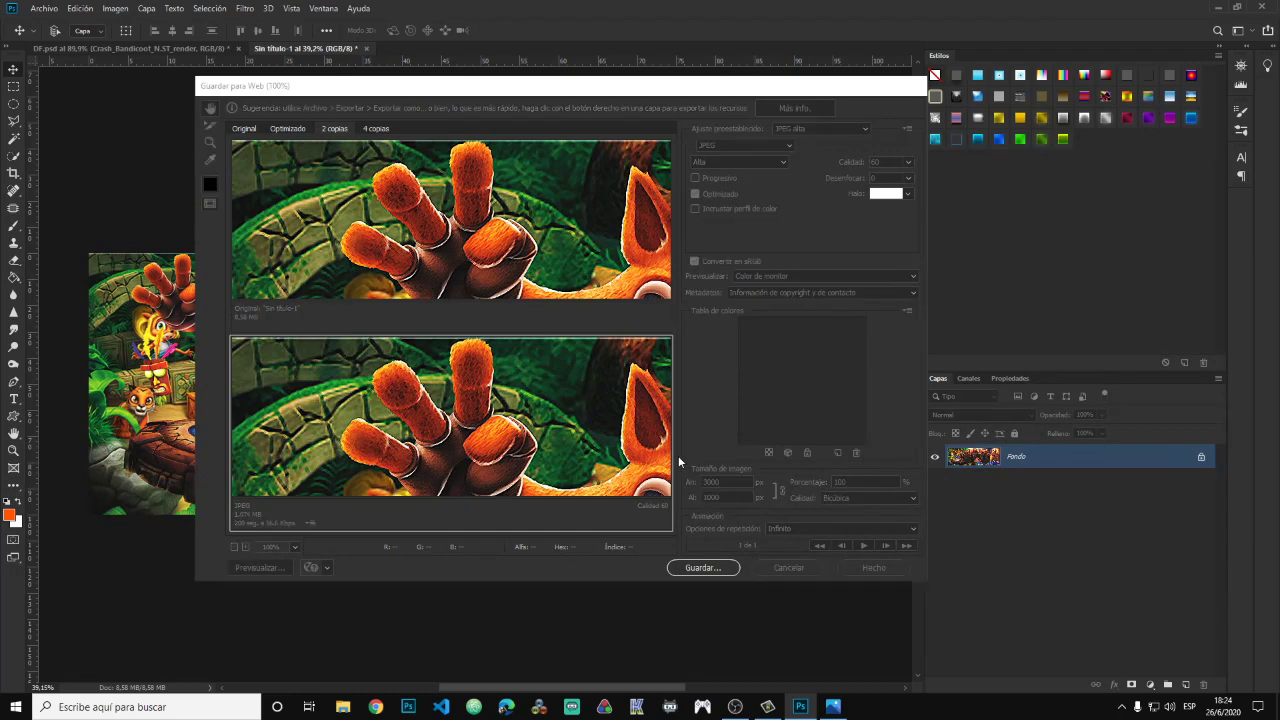
pyautogui.write('sdsdgv')
pyautogui.click(564, 345)
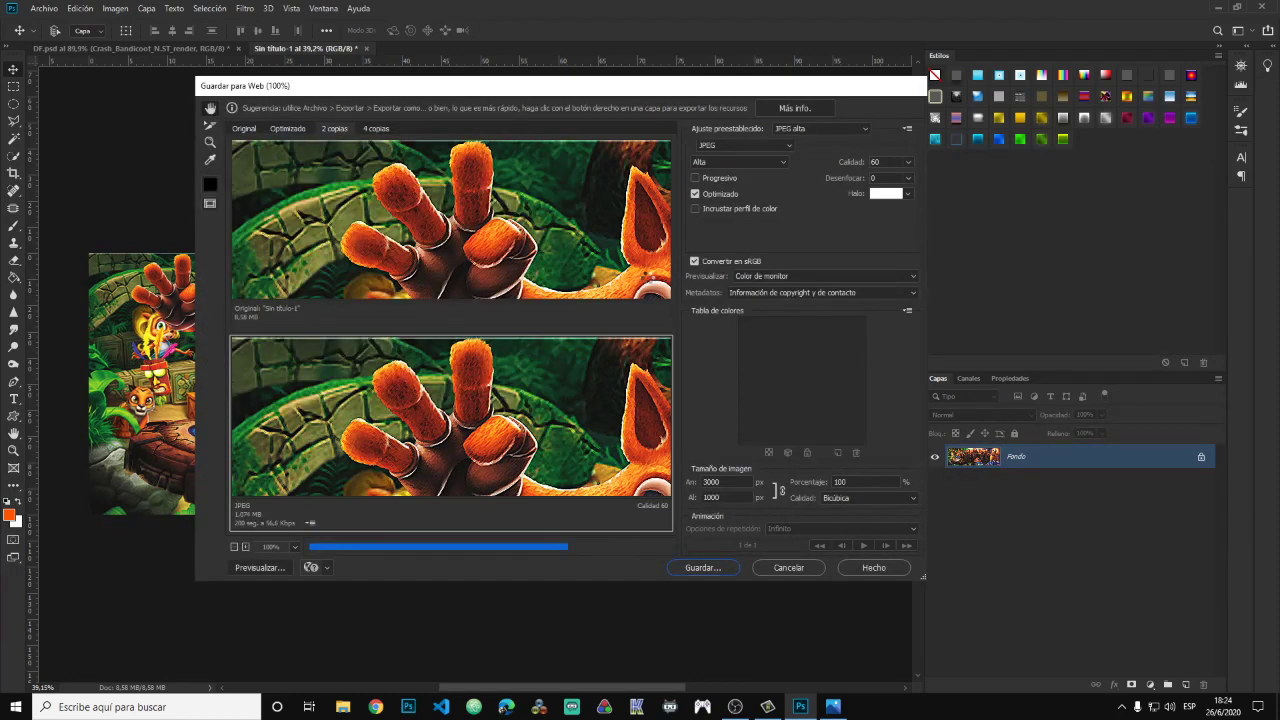